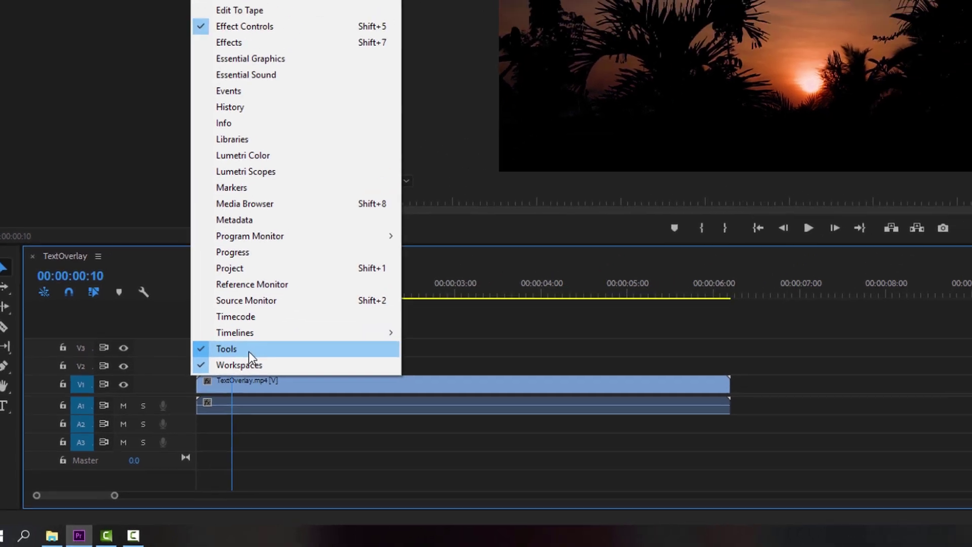
- Close the Tools panel beside the timeline
click(280, 322)
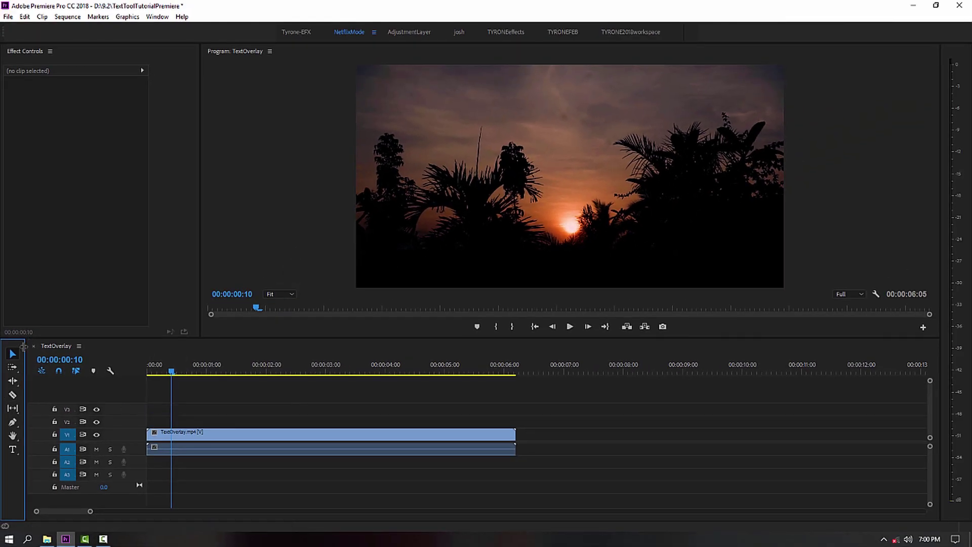
right_click(16, 347)
click(38, 346)
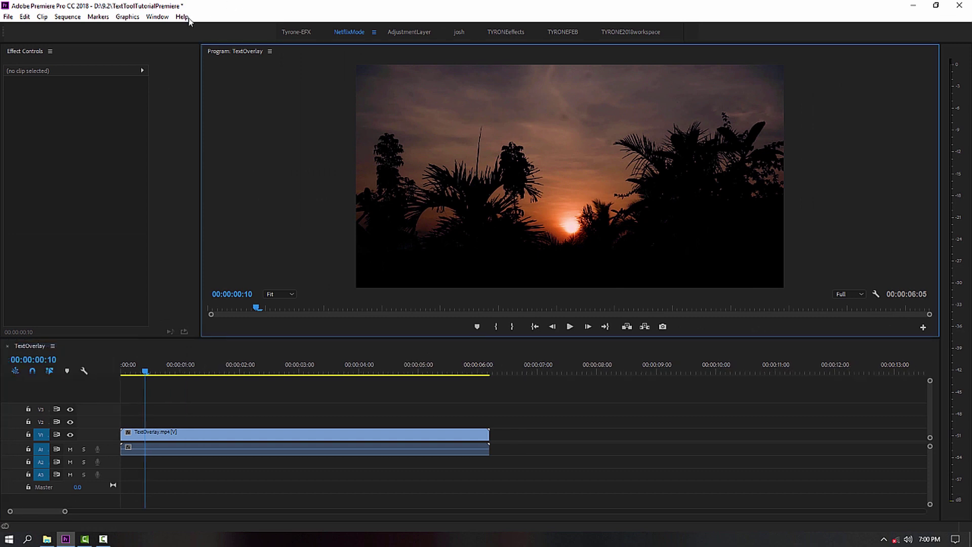
- Reopen the Tools panel and close it once more
click(157, 17)
click(170, 410)
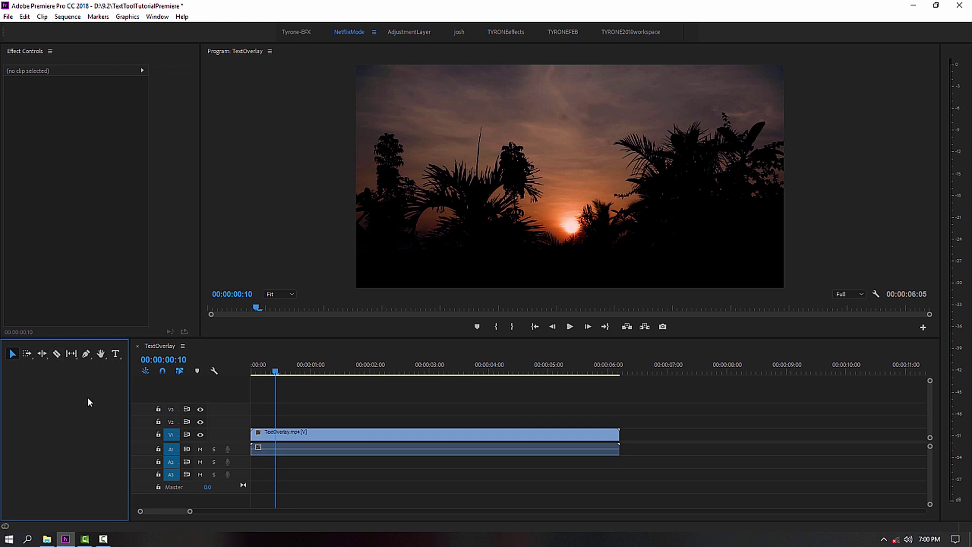
right_click(98, 348)
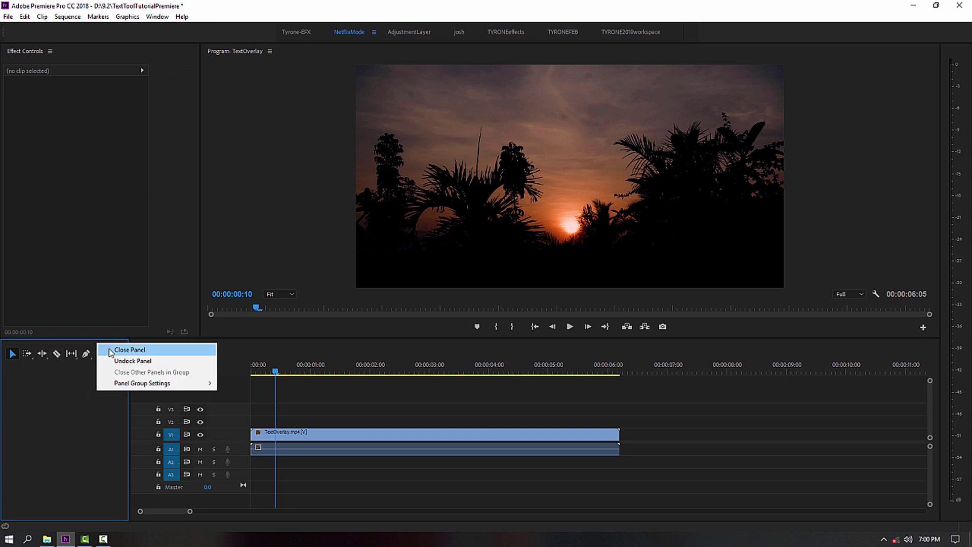
click(111, 349)
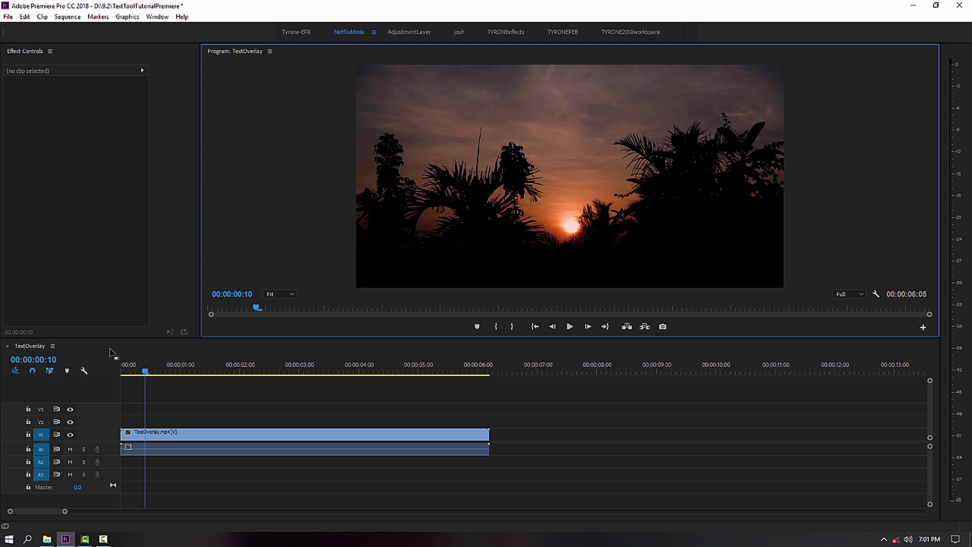
- Add a text layer reading SUNRISE at 00:00:00:10, select all its text, and review its text, appearance and transform settings
key(ctrl+t)
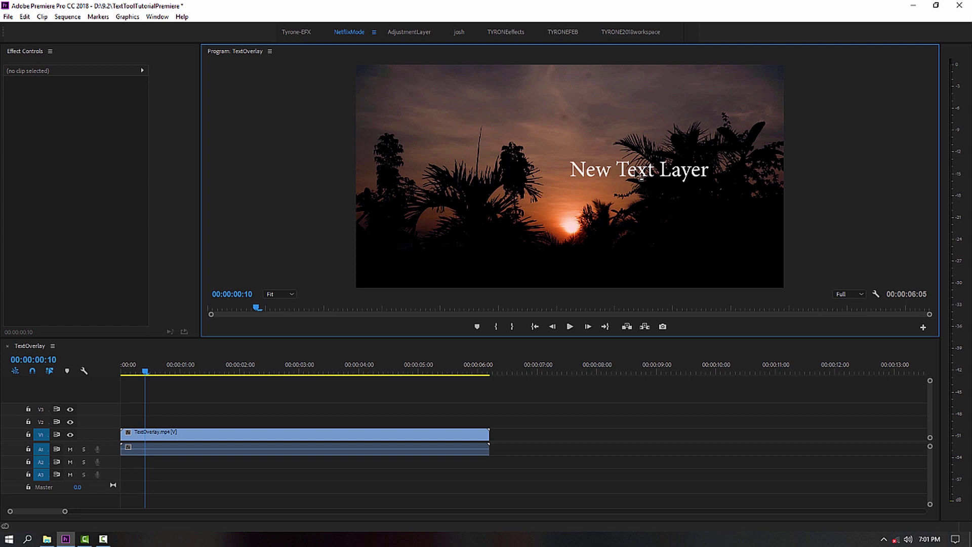
triple_click(591, 172)
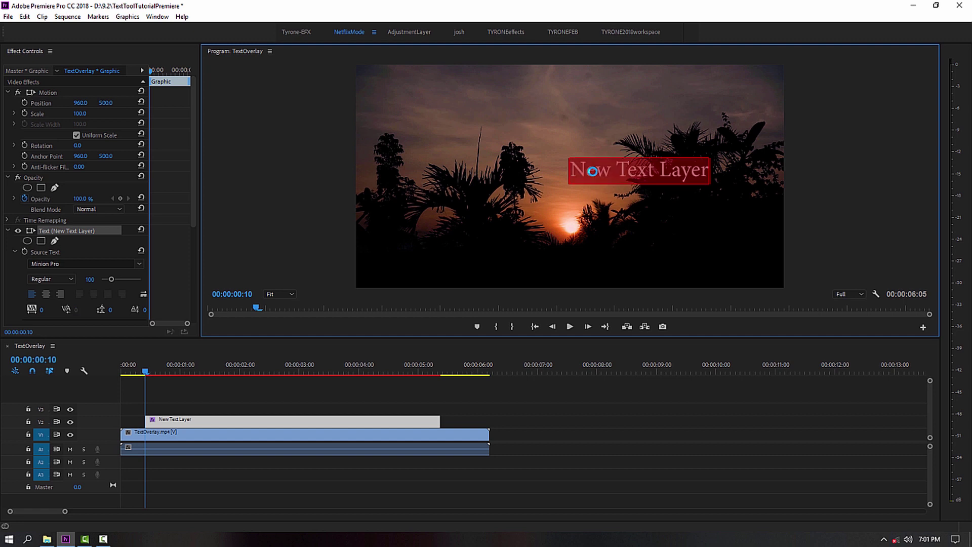
text(SUNRISE)
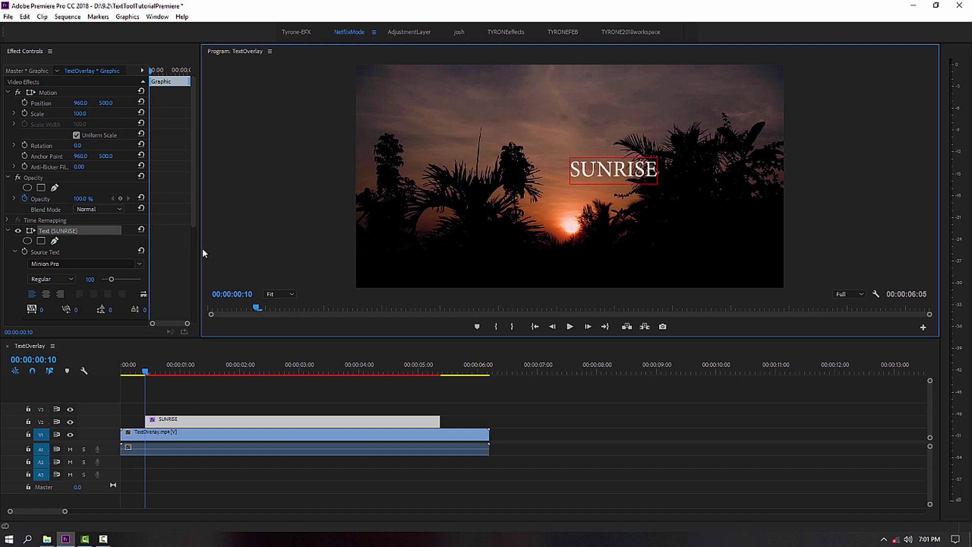
key(ctrl+a)
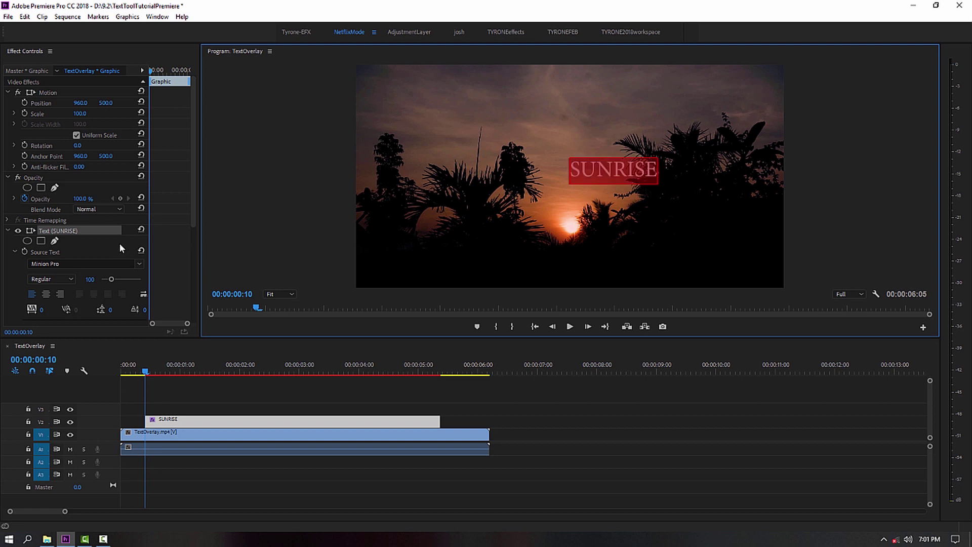
drag(193, 143, 184, 229)
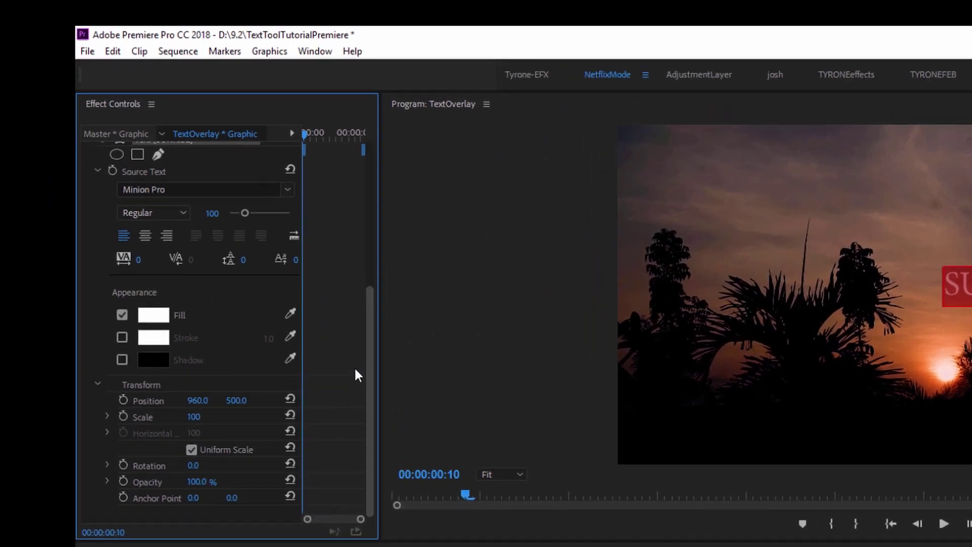
scroll(225, 253, up, 3)
scroll(354, 324, down, 3)
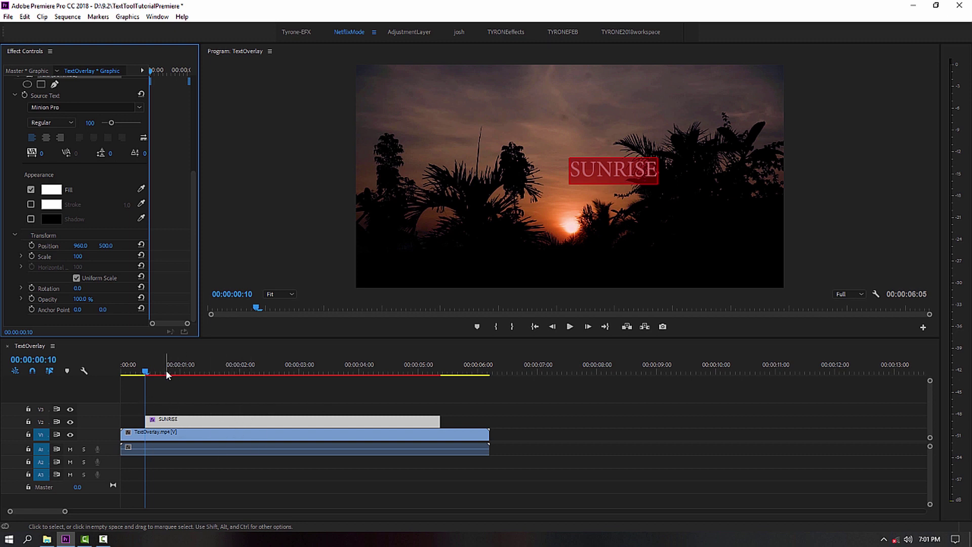
- Move the SUNRISE text clip on V2 to the start of the sequence and play back the result
mouse_move(146, 369)
mouse_down()
mouse_move(114, 371)
mouse_move(147, 371)
mouse_up()
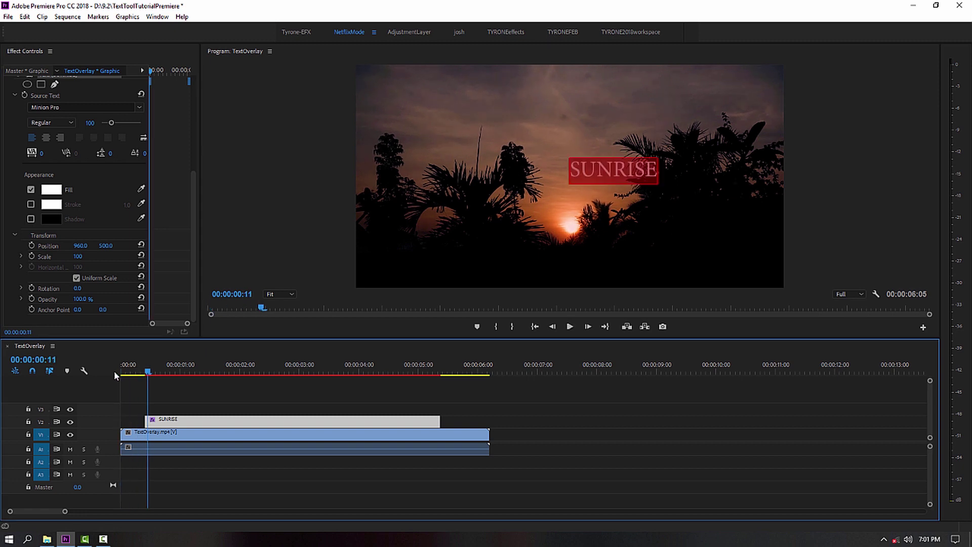
drag(147, 370, 144, 374)
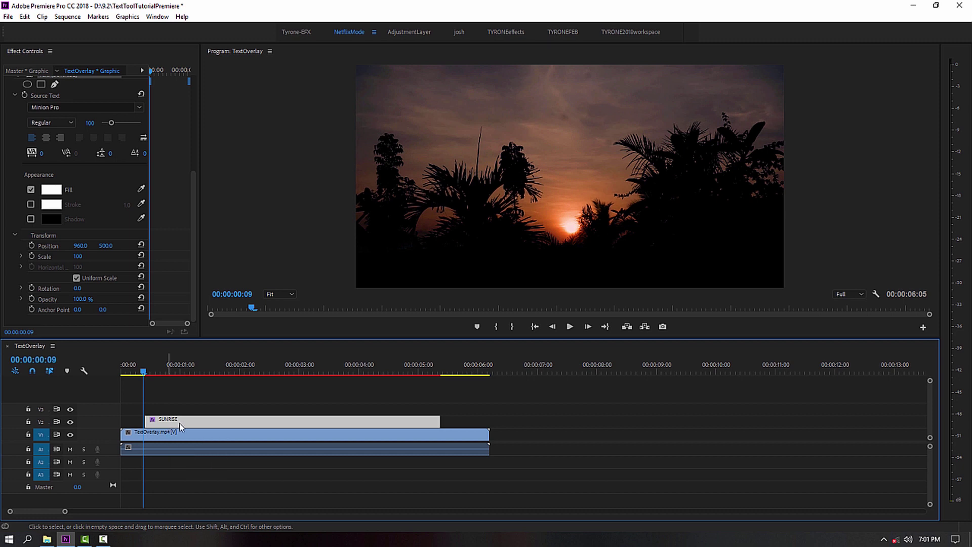
drag(193, 426, 152, 425)
key(Home)
key(space)
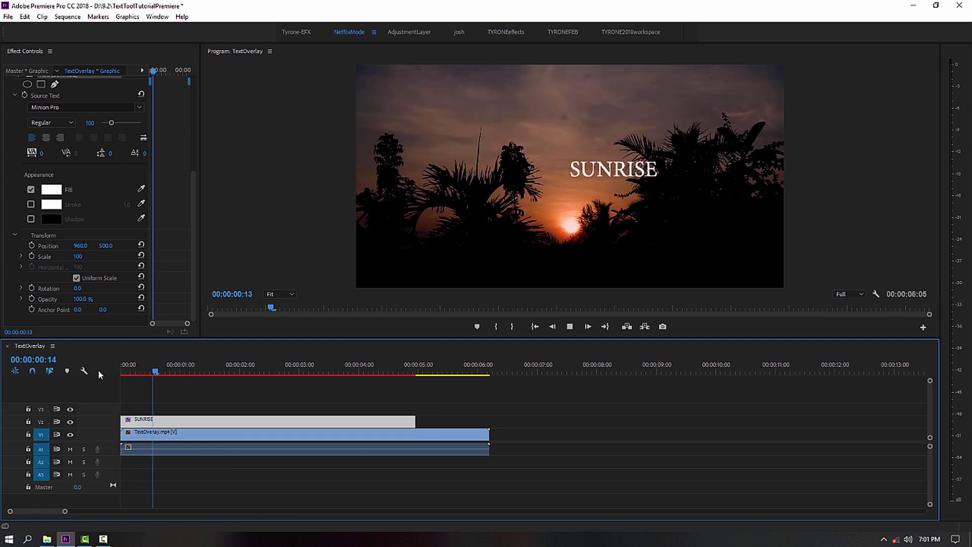
key(space)
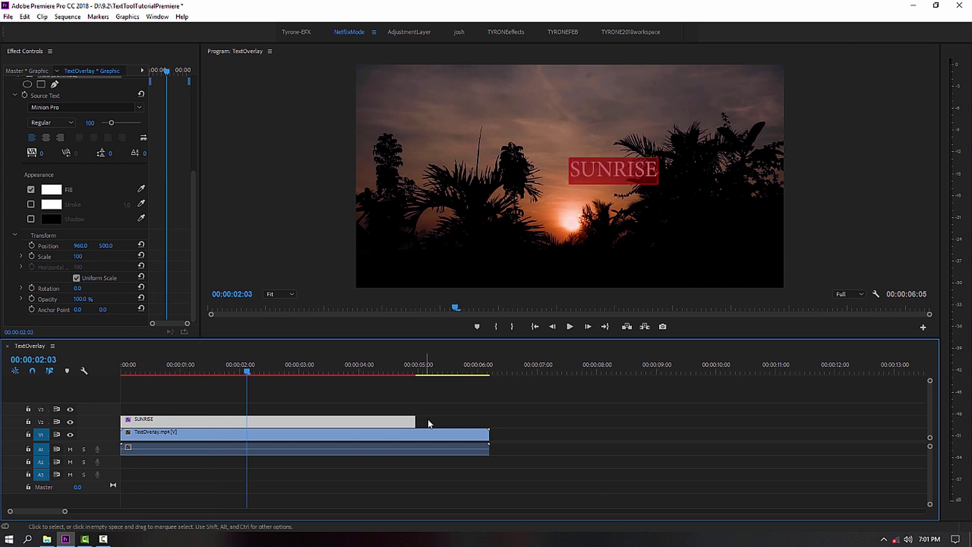
- Extend the end of the SUNRISE clip to match the end of TextOverlay.mp4 and check the title there
drag(415, 421, 488, 422)
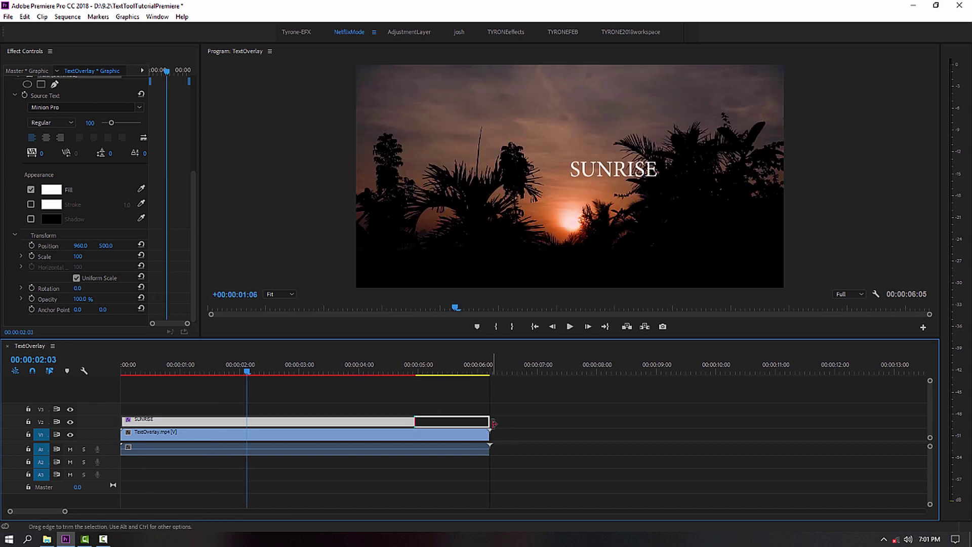
click(477, 371)
drag(483, 375, 440, 384)
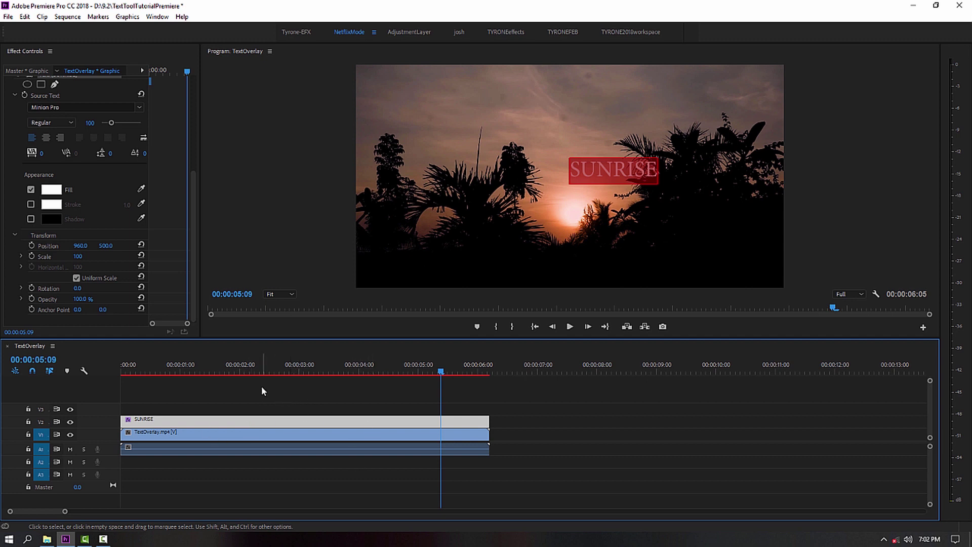
- Place the playhead at 00:00:01:20, switch to the Razor Tool and show the Tools panel again
click(230, 367)
click(271, 377)
click(250, 420)
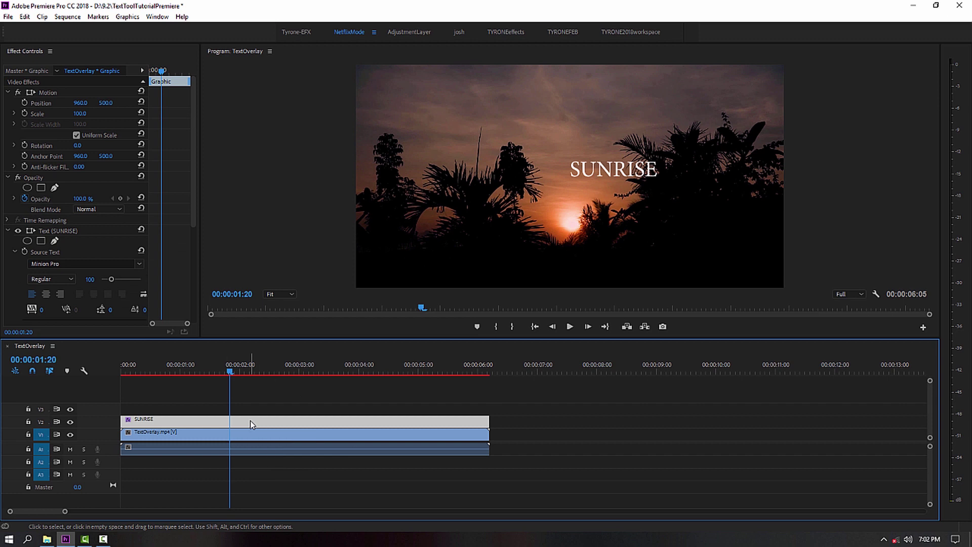
key(c)
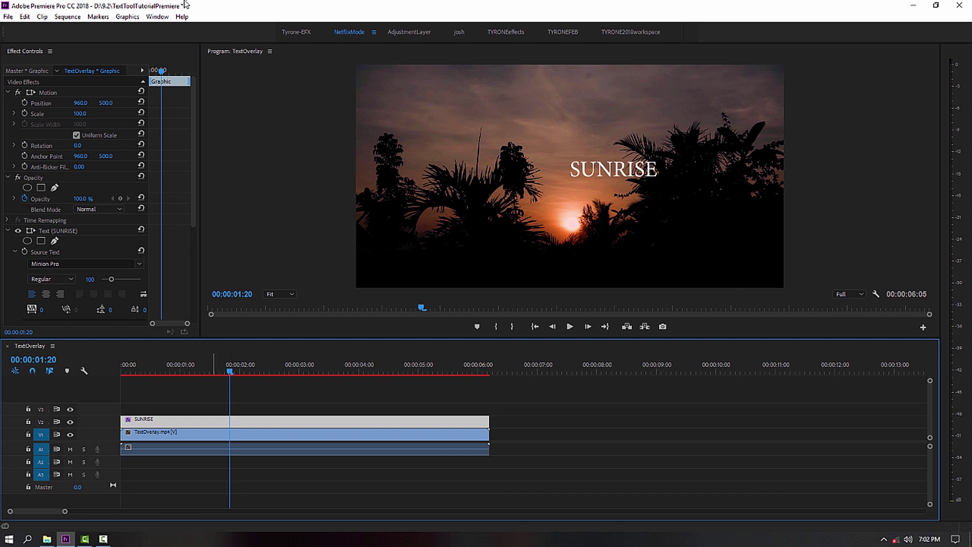
click(160, 18)
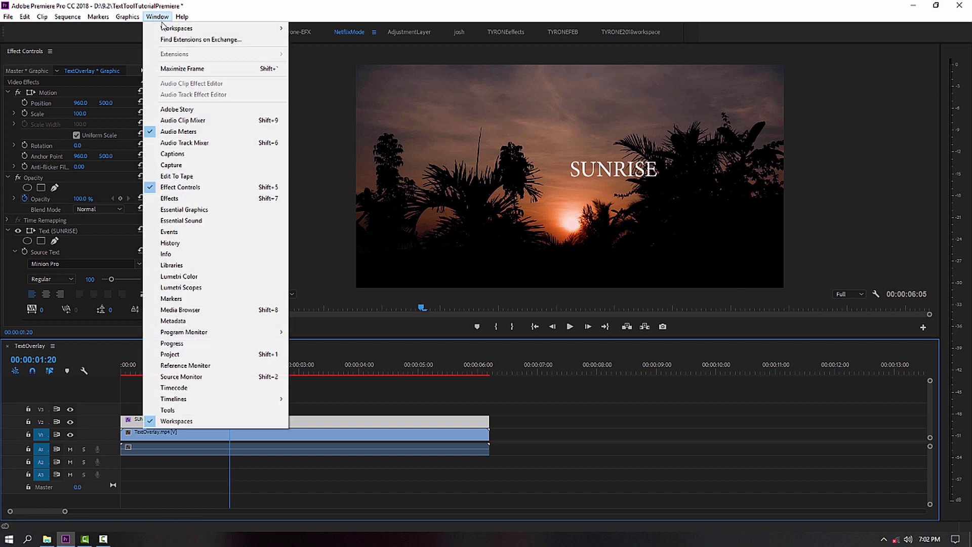
click(172, 410)
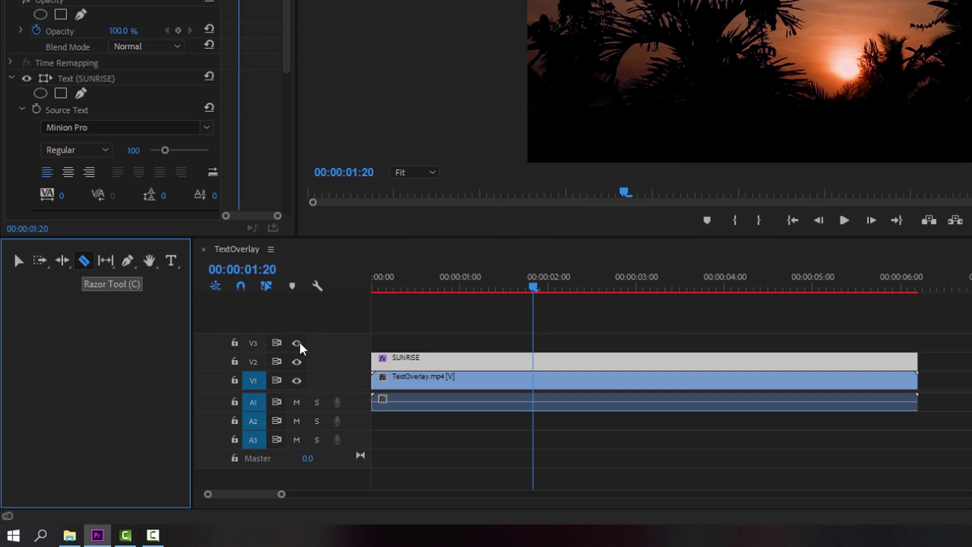
- Split the SUNRISE clip on V2 at 00:00:01:20 and at 00:00:03:09
click(534, 361)
drag(538, 289, 672, 304)
click(673, 362)
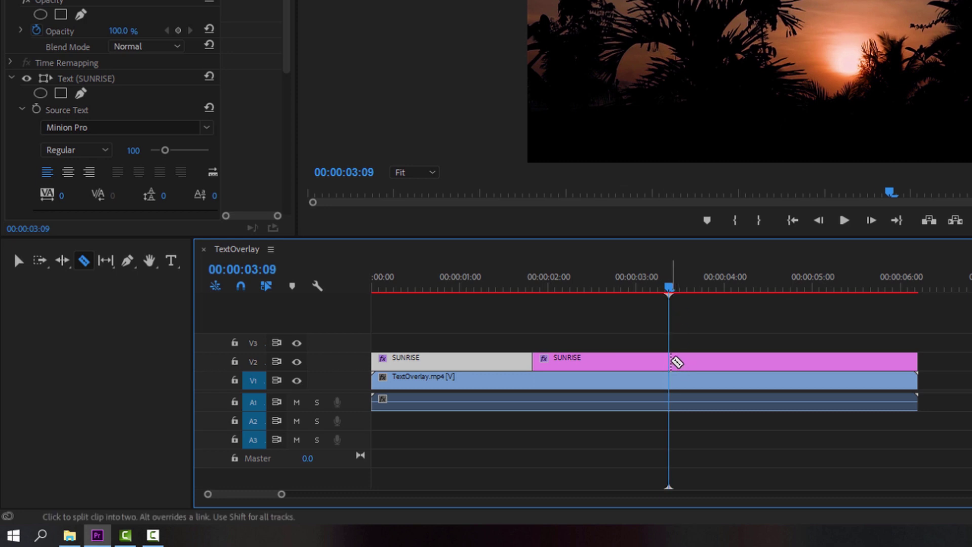
- Delete the middle SUNRISE segment and play the sequence from the start to check the gap
key(v)
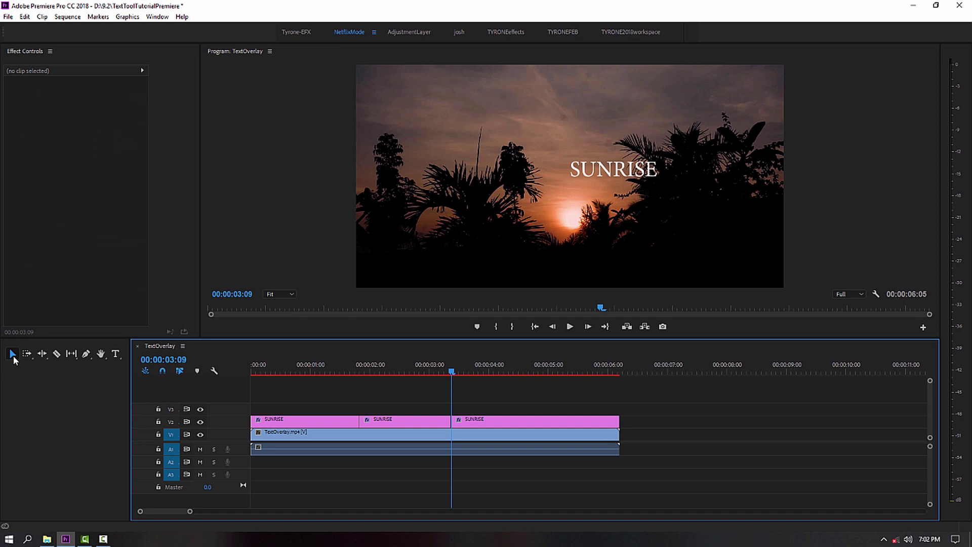
drag(368, 405, 388, 416)
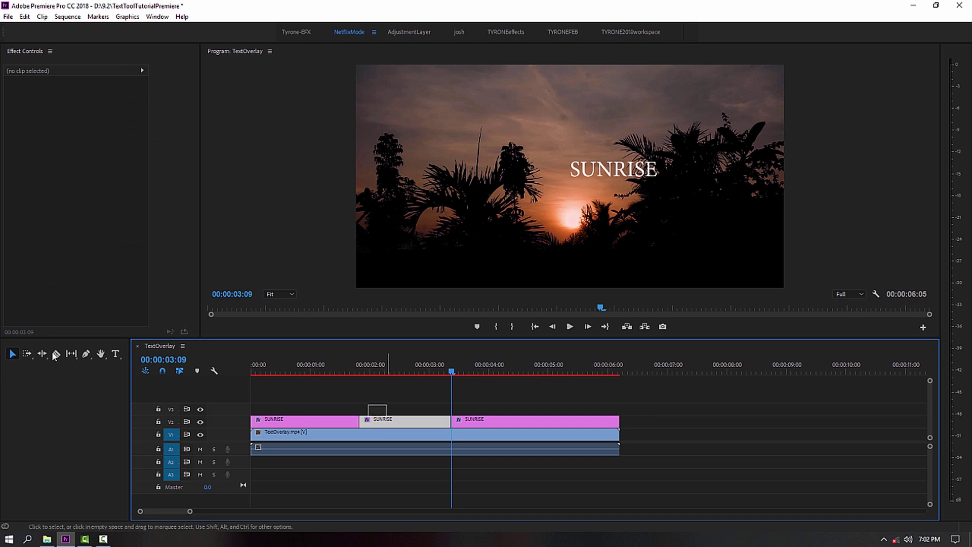
drag(381, 401, 410, 427)
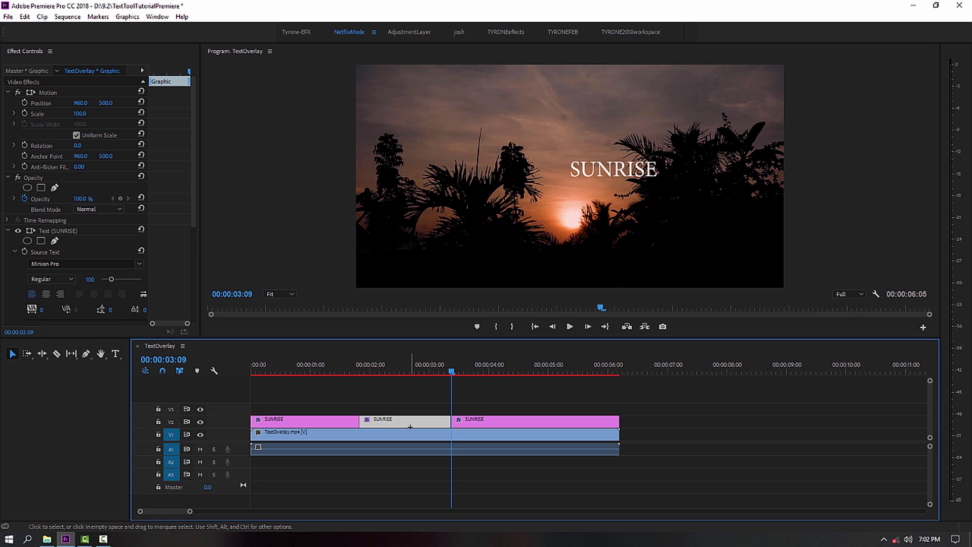
key(Delete)
key(Home)
key(space)
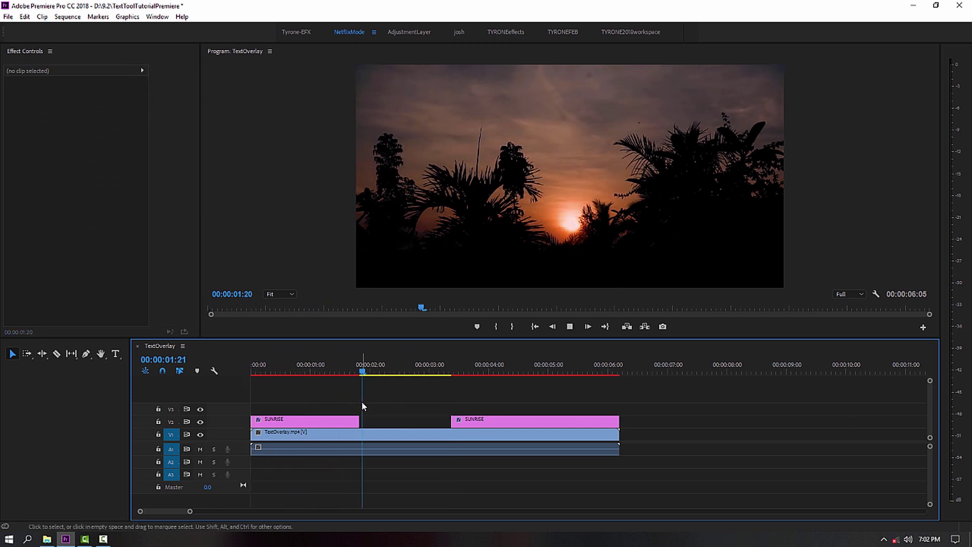
key(space)
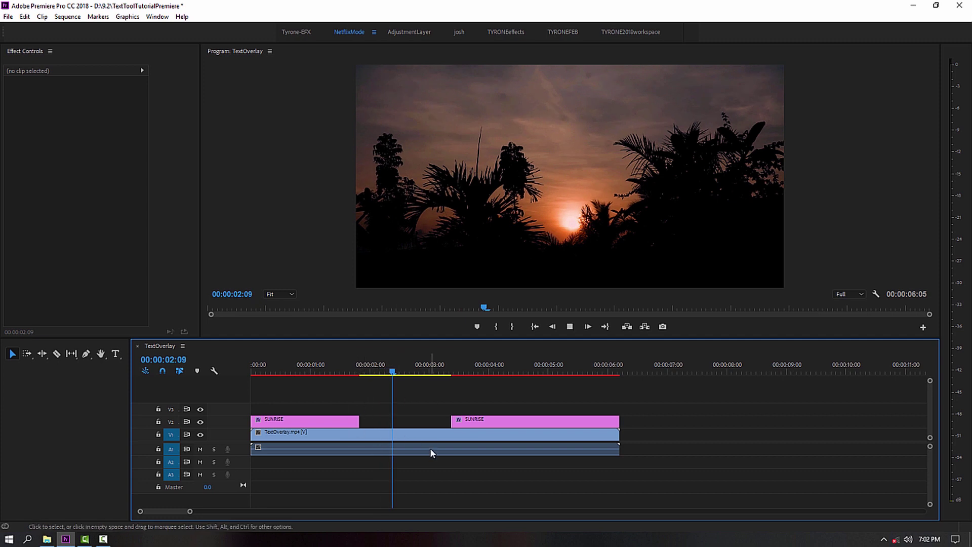
key(space)
key(space)
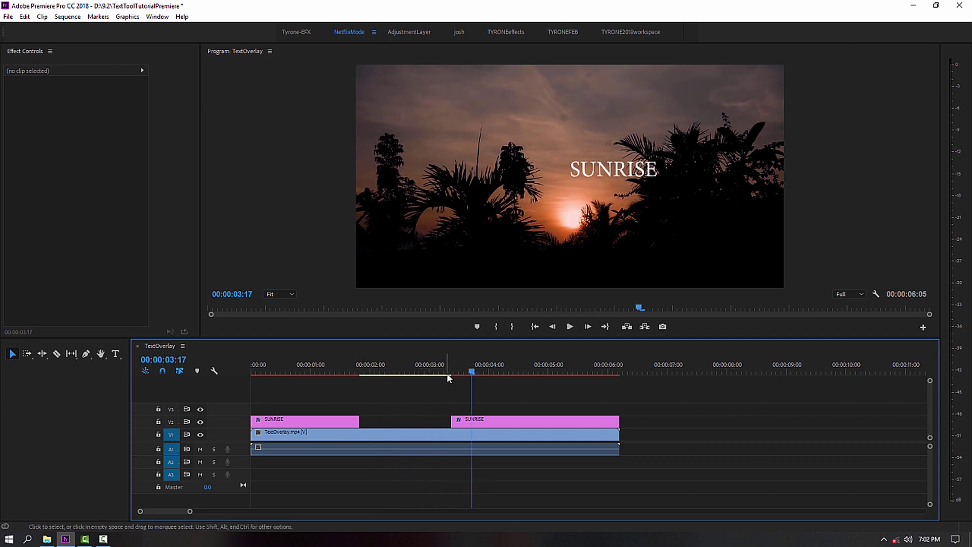
- Delete the first SUNRISE segment, then select the remaining one and review its text and appearance settings
drag(391, 406, 332, 420)
key(Delete)
click(465, 424)
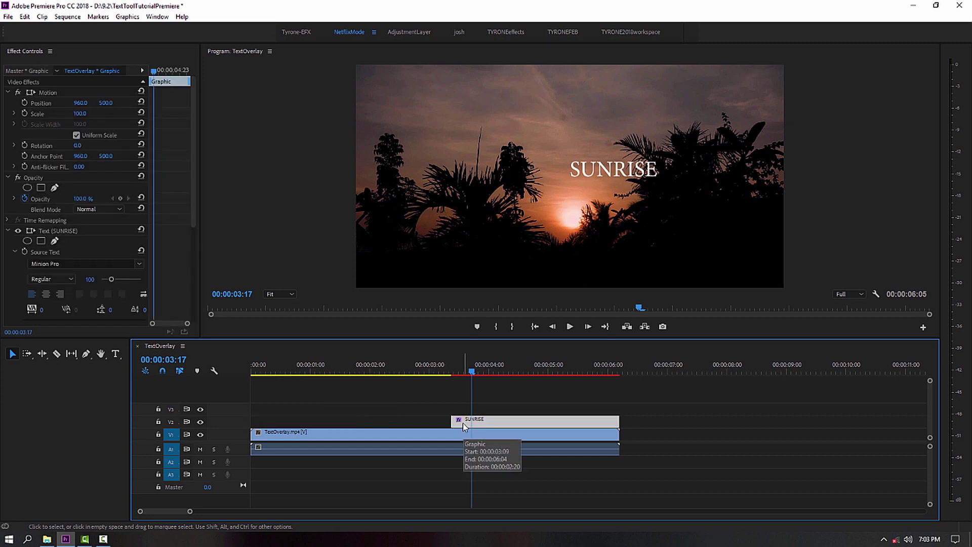
drag(194, 120, 196, 128)
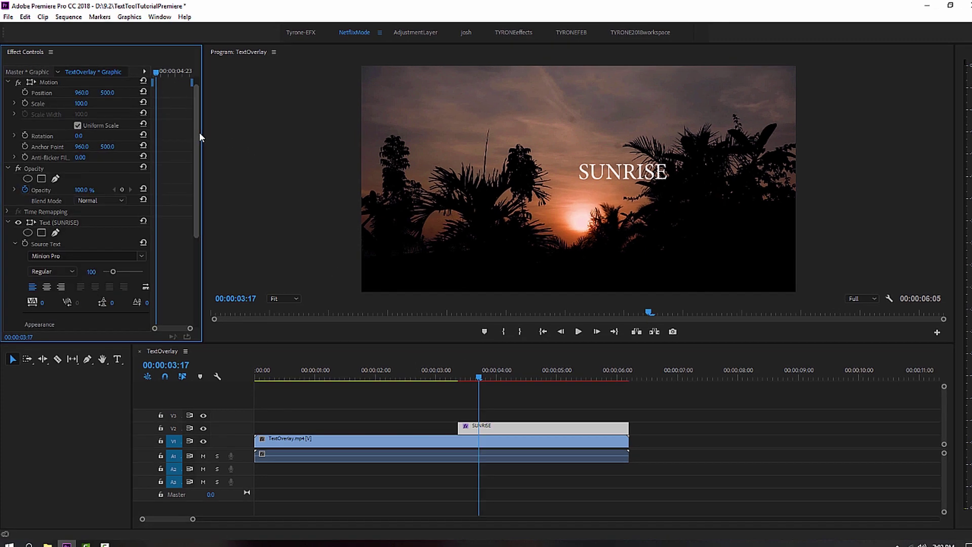
scroll(189, 142, down, 3)
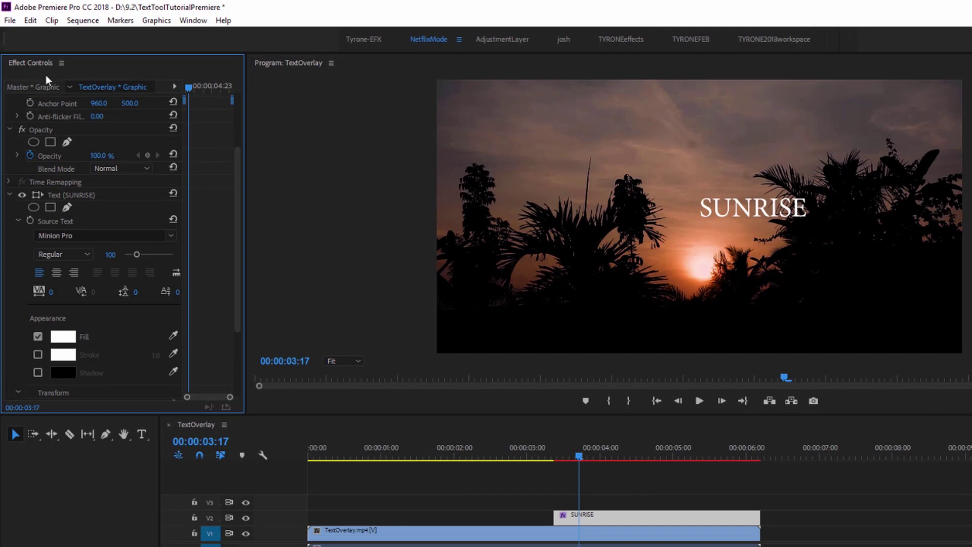
scroll(237, 223, down, 1)
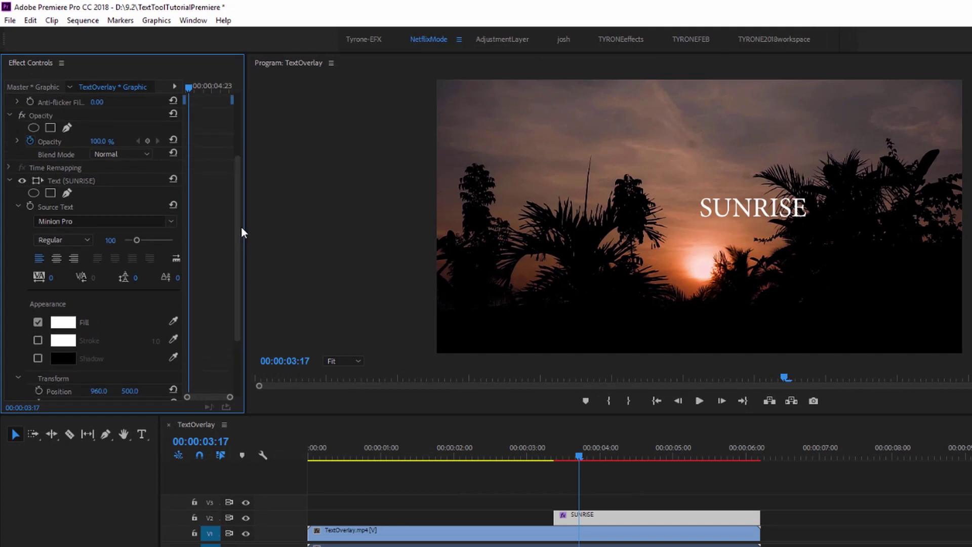
- Close the Effect Controls panel
click(193, 21)
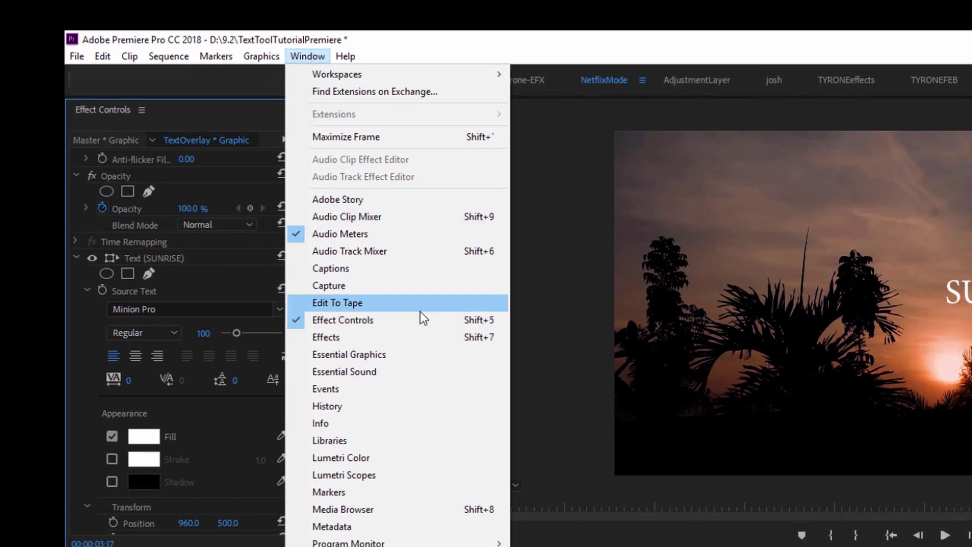
click(323, 326)
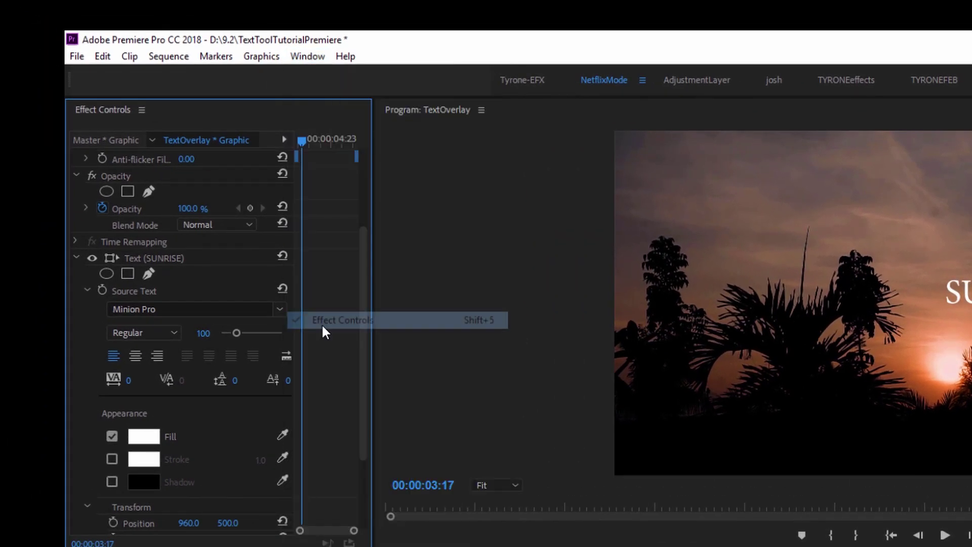
click(142, 109)
click(161, 117)
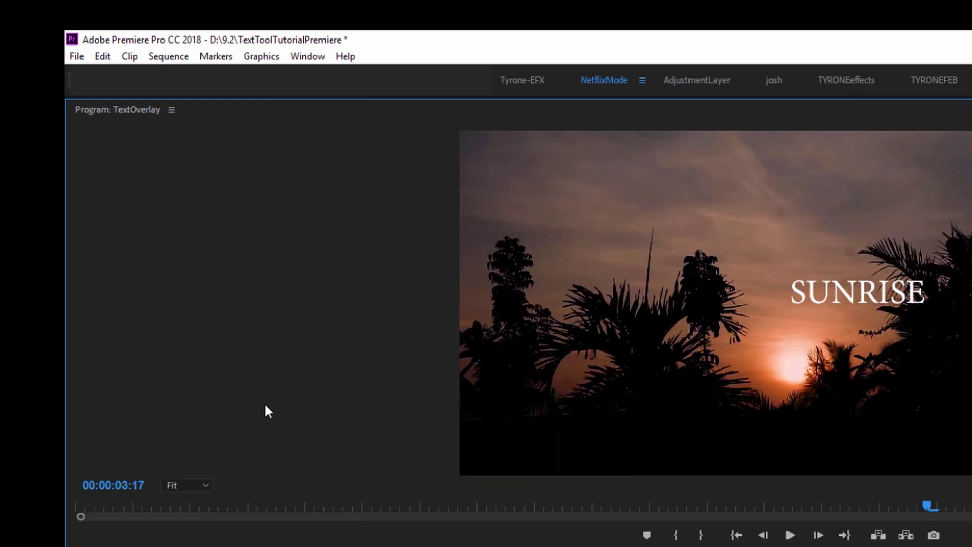
- Reopen the Effect Controls panel and expand the Text (SUNRISE) settings to show its source text and appearance options
click(307, 56)
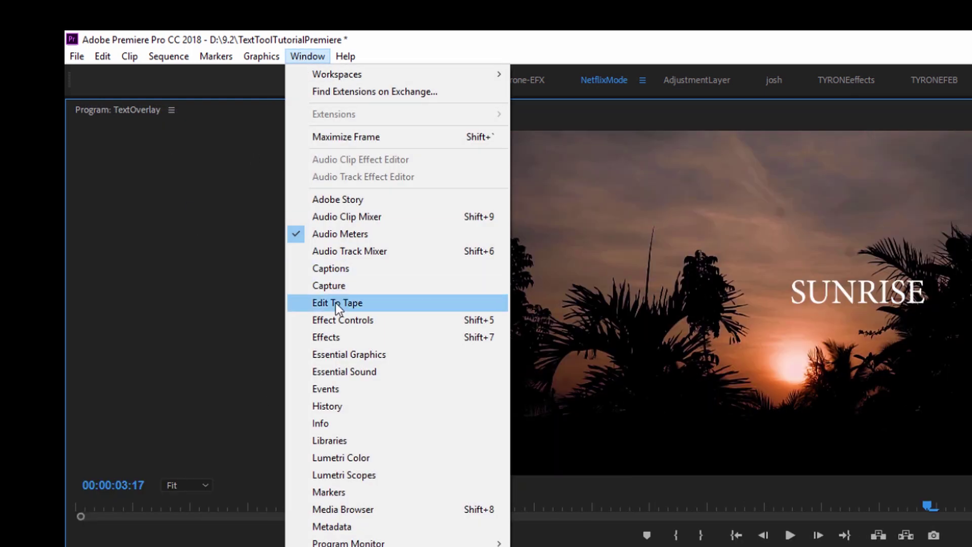
click(335, 319)
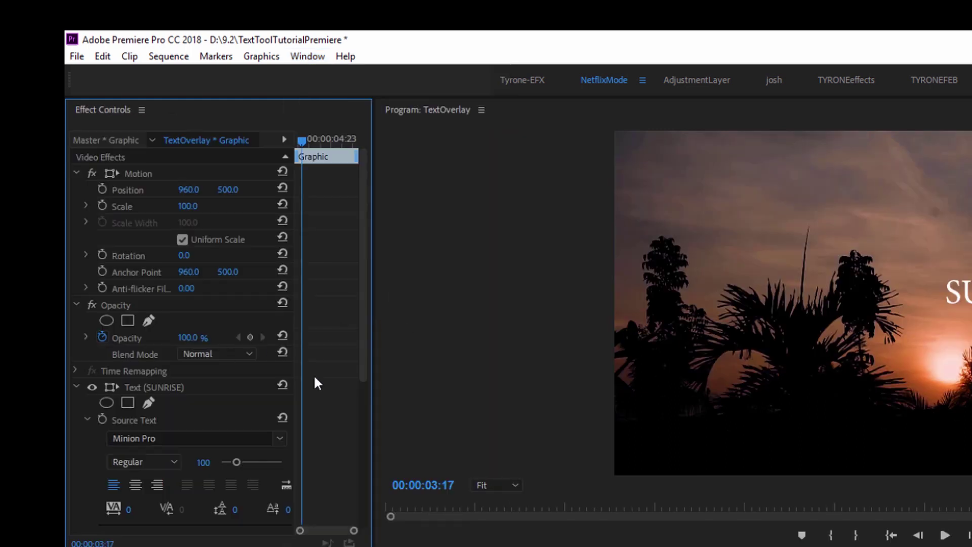
drag(363, 278, 362, 330)
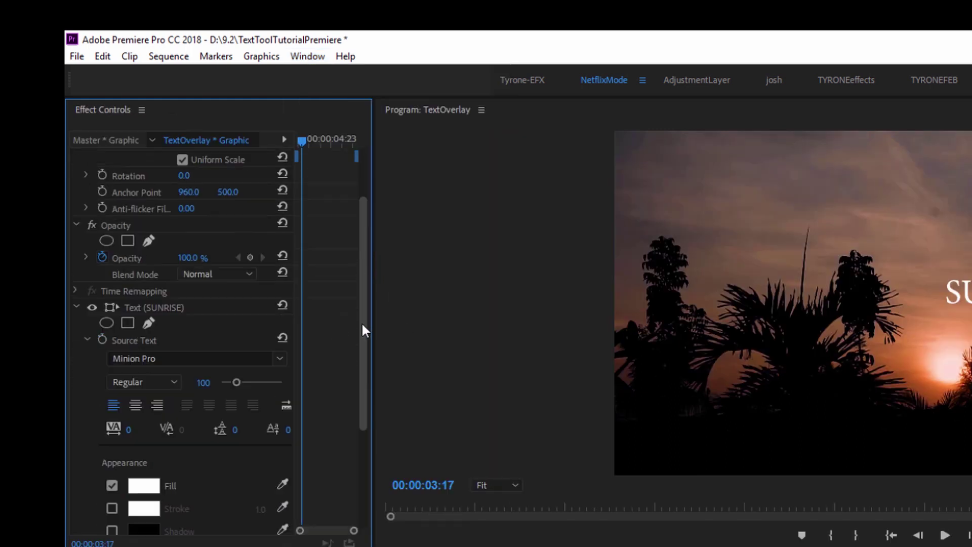
click(77, 298)
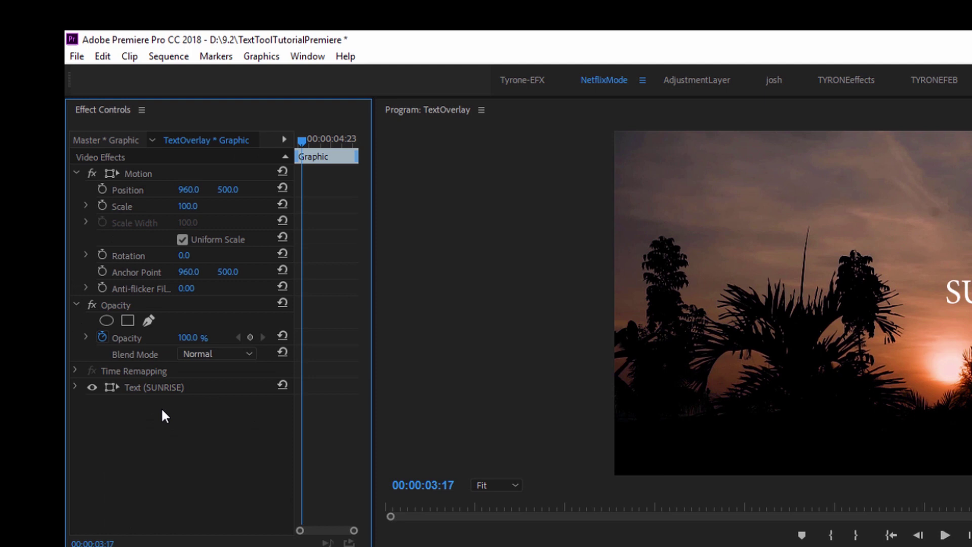
click(75, 386)
drag(360, 268, 349, 348)
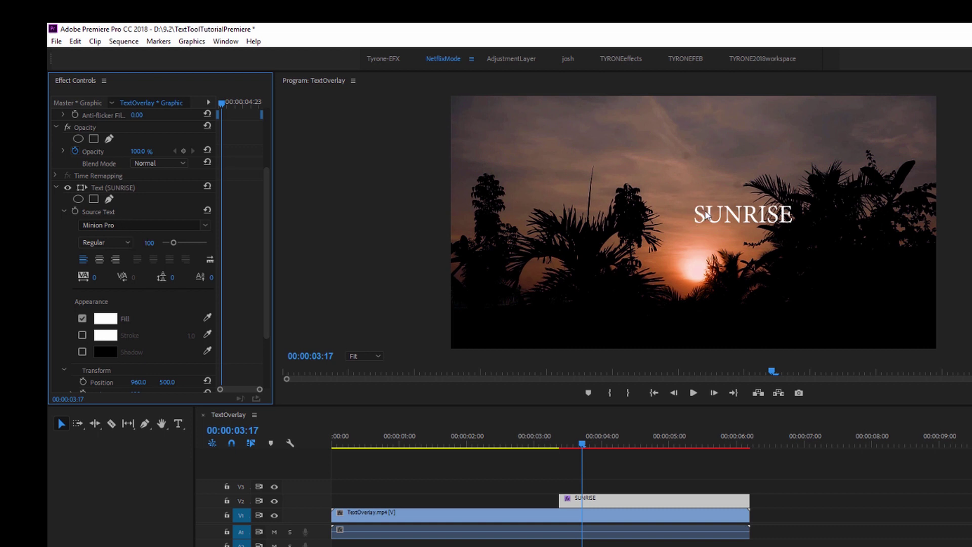
- Change the SUNRISE text's font to Mixed up and set its font size to 193
click(724, 217)
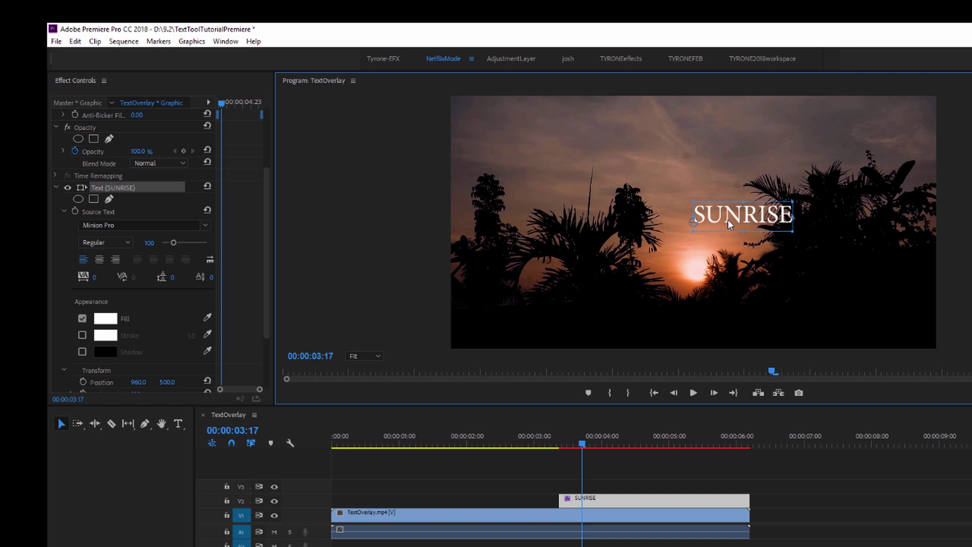
click(205, 224)
click(138, 386)
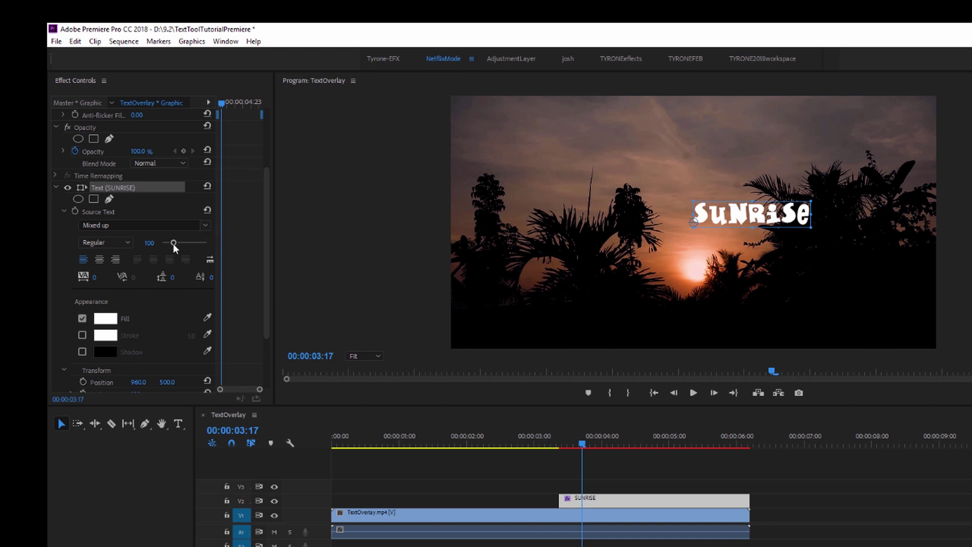
drag(174, 241, 183, 241)
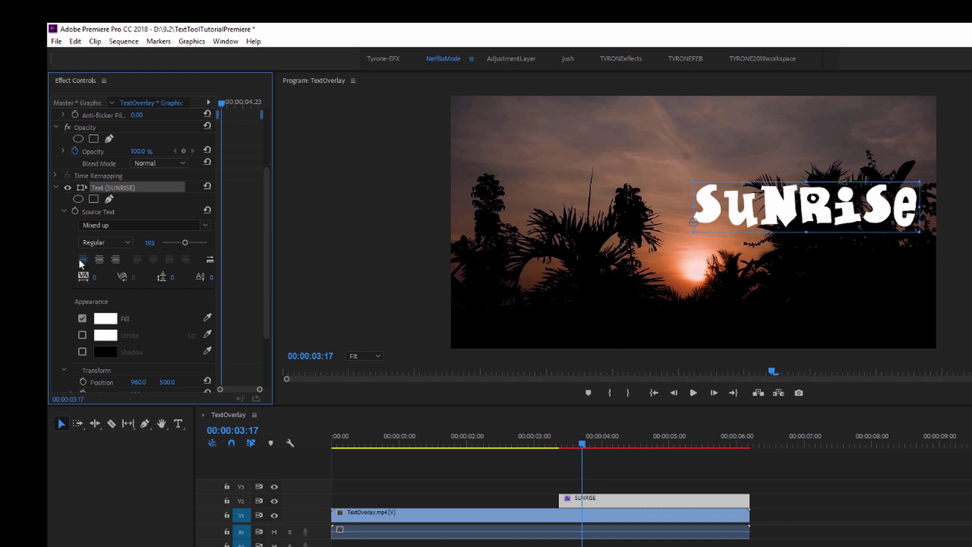
- Try centre and right alignment on the SUNRISE text, and return it to left alignment
click(102, 259)
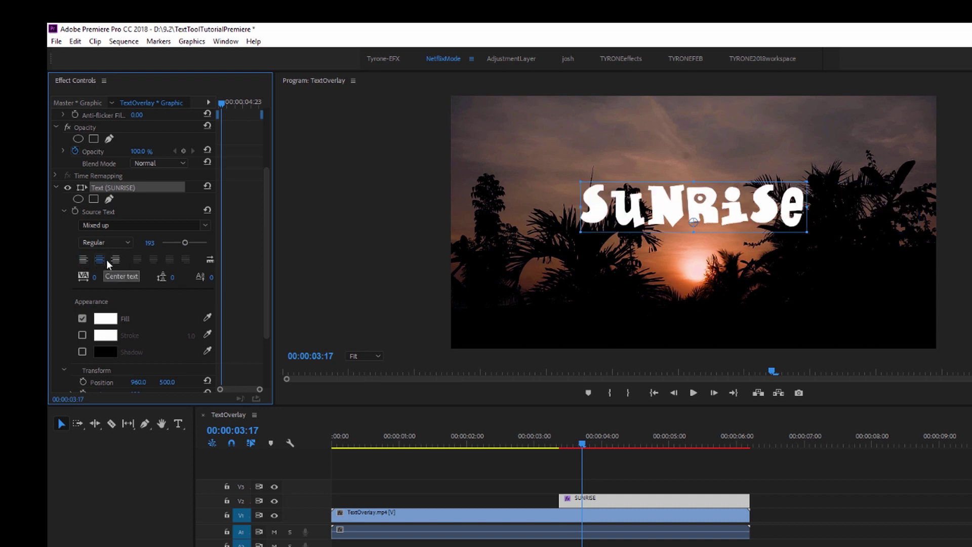
click(116, 261)
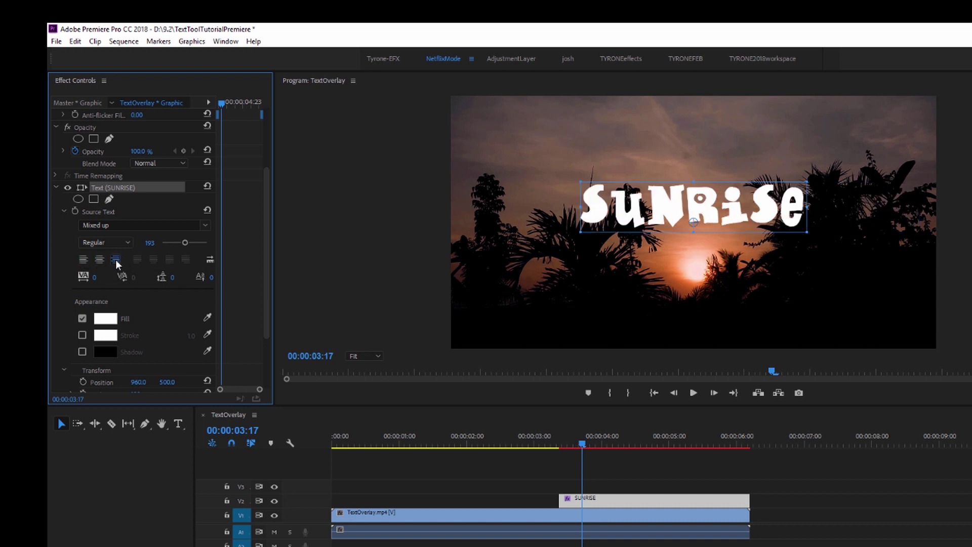
click(86, 258)
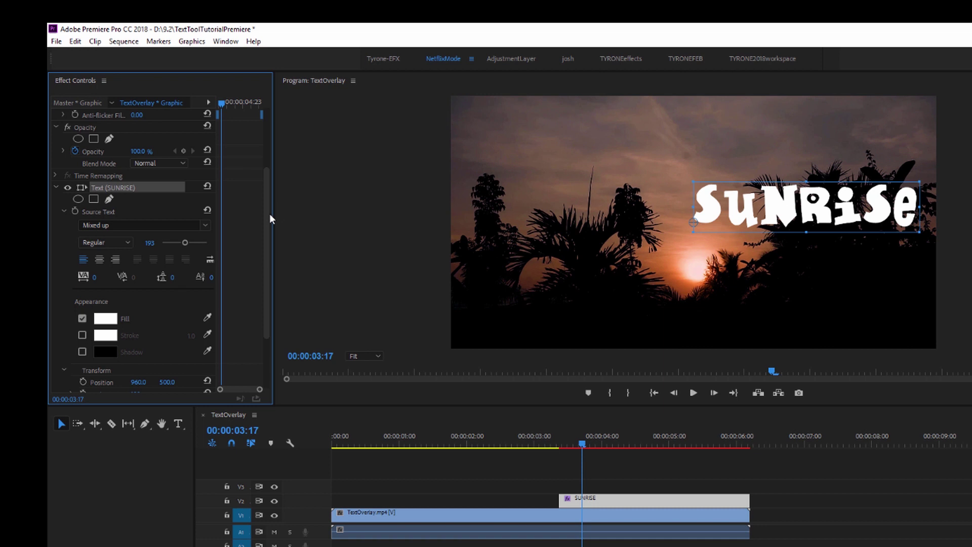
- Set the SUNRISE graphic's Motion position to 504, 708 so the title sits over the sun
drag(268, 212, 268, 164)
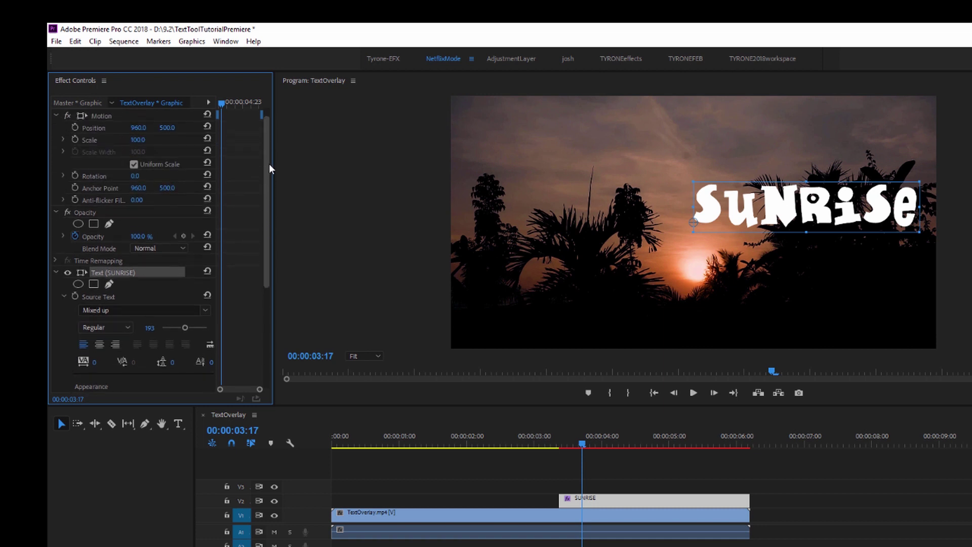
drag(269, 164, 268, 121)
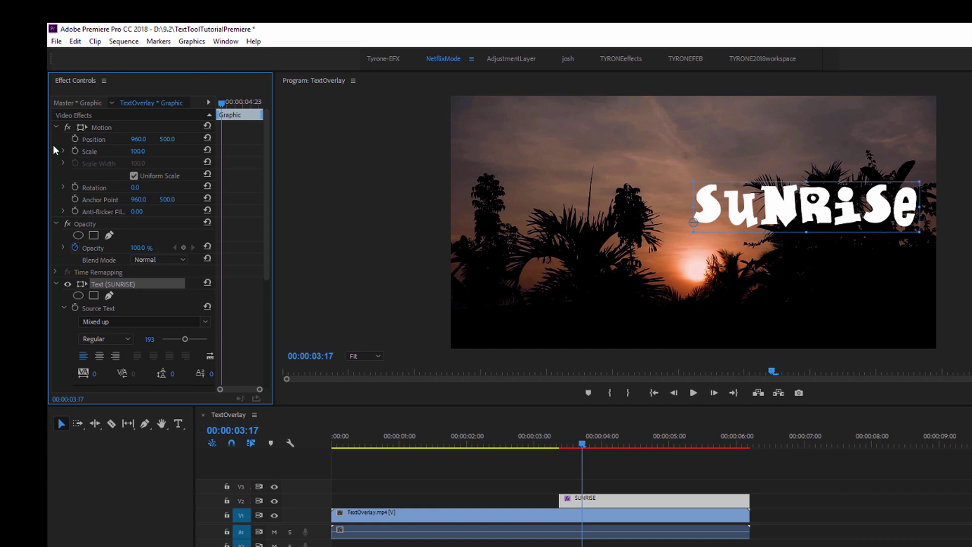
click(57, 128)
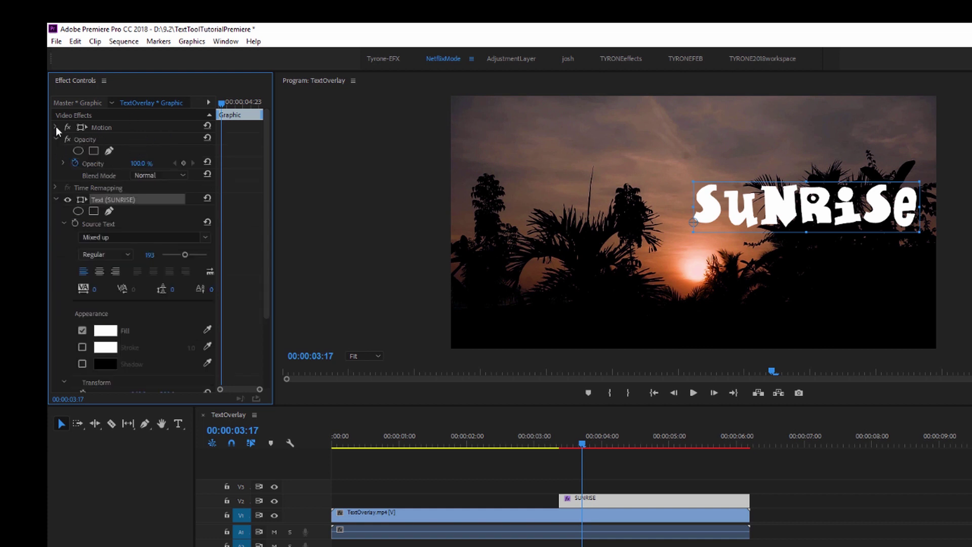
click(55, 126)
drag(166, 139, 273, 139)
drag(138, 139, 27, 139)
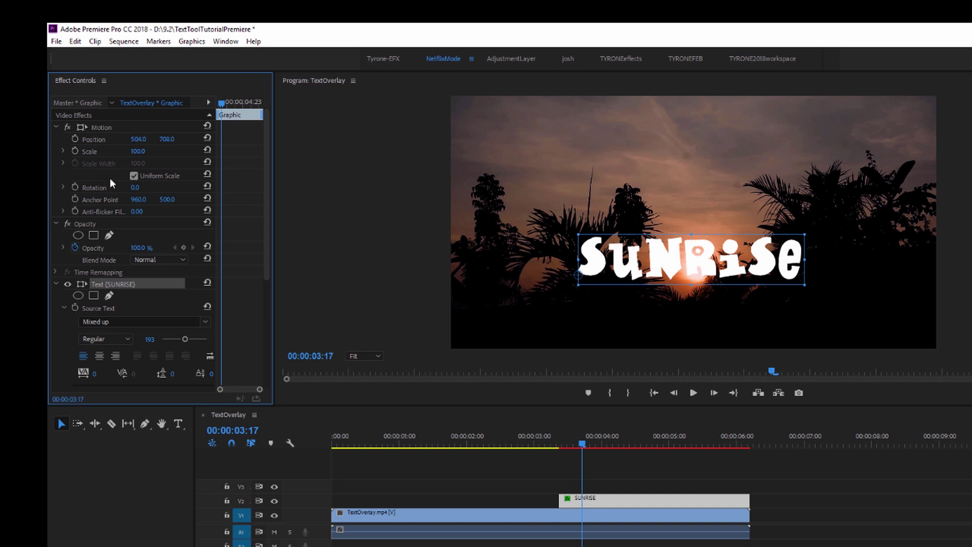
- Enlarge the SUNRISE title by setting its font size to 208 and its Motion scale to 131
drag(138, 151, 158, 151)
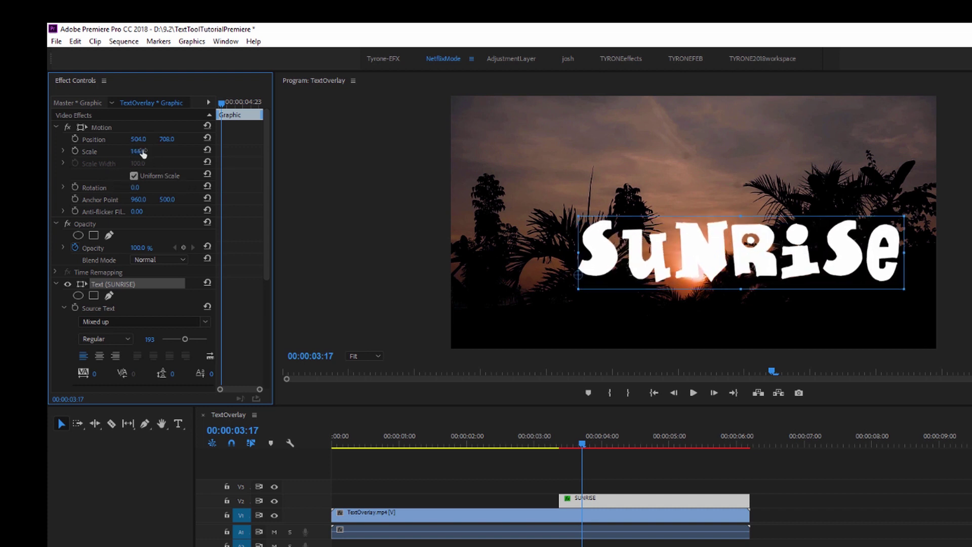
key(ctrl+z)
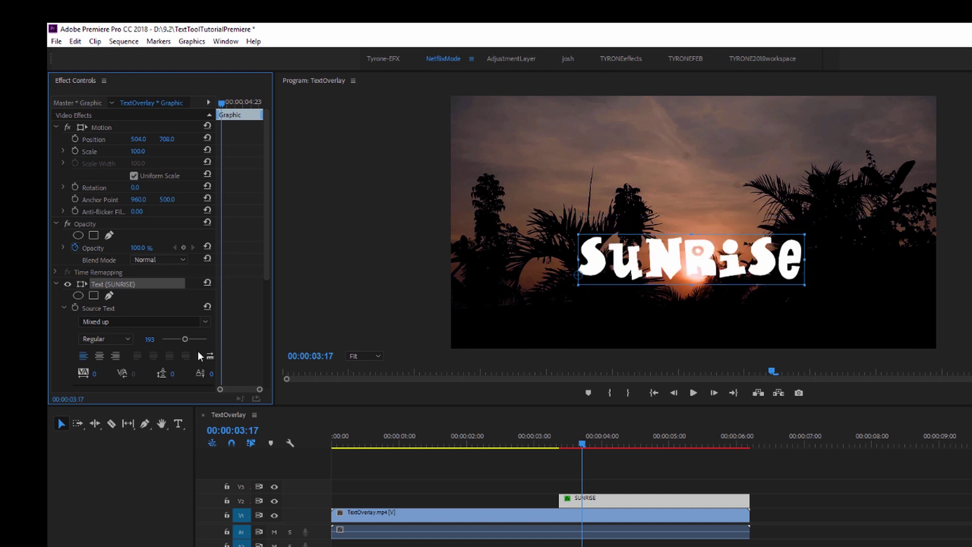
drag(185, 340, 185, 340)
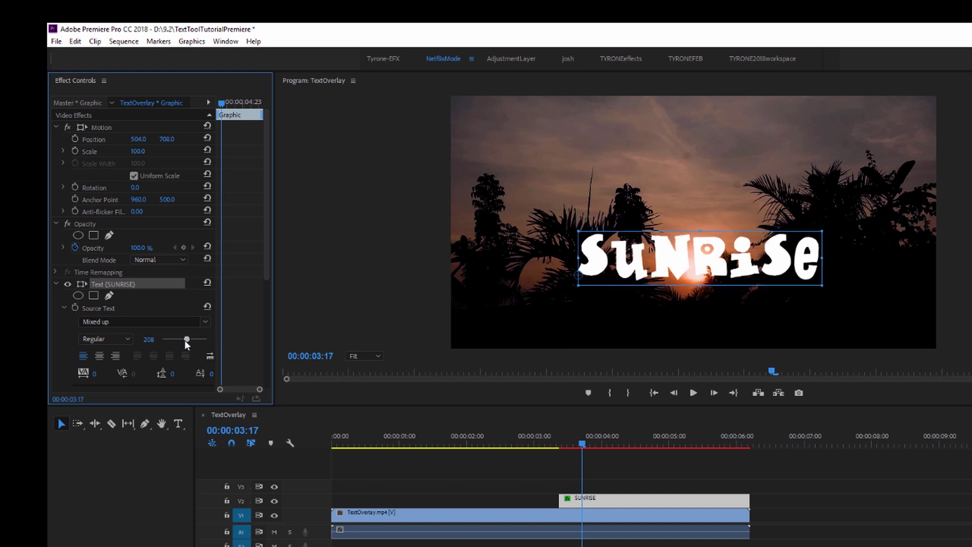
drag(136, 151, 153, 151)
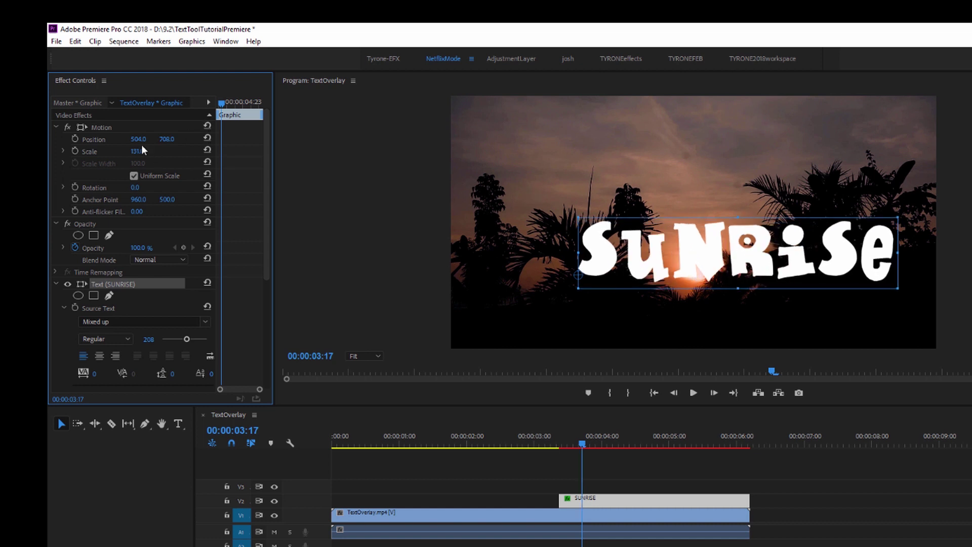
- Move the enlarged SUNRISE graphic to Motion position 383, 684
drag(138, 139, 77, 139)
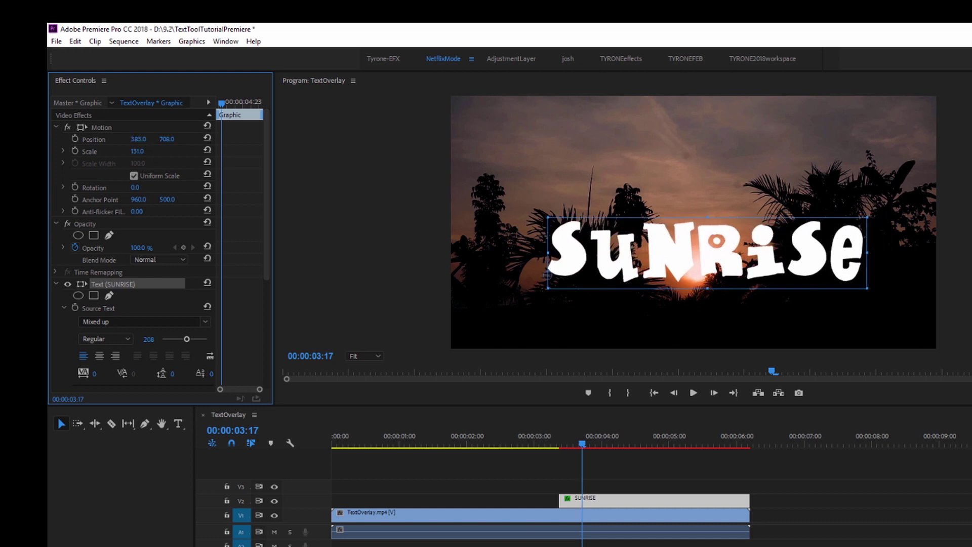
drag(163, 140, 150, 139)
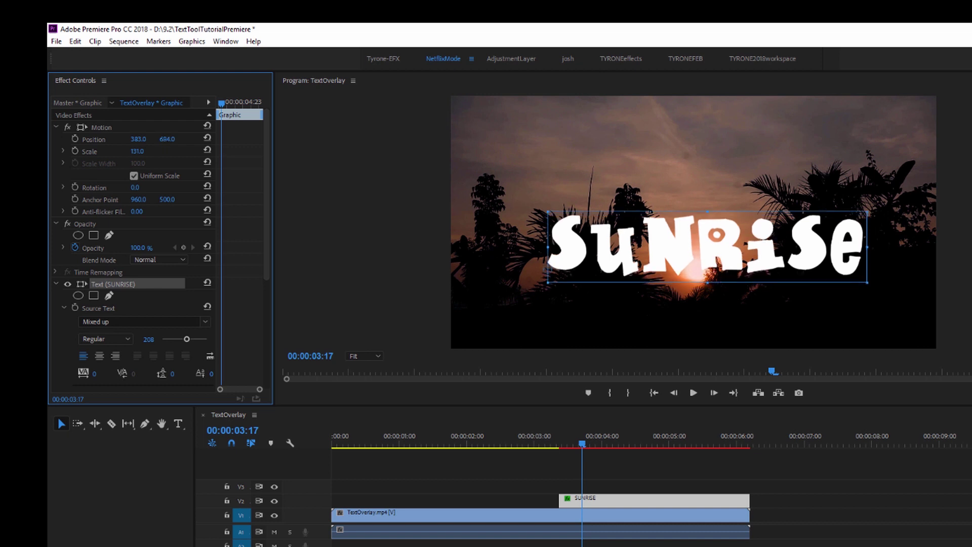
- Change the fill colour of the whole SUNRISE text to the muted blue 6072AC
drag(268, 162, 268, 256)
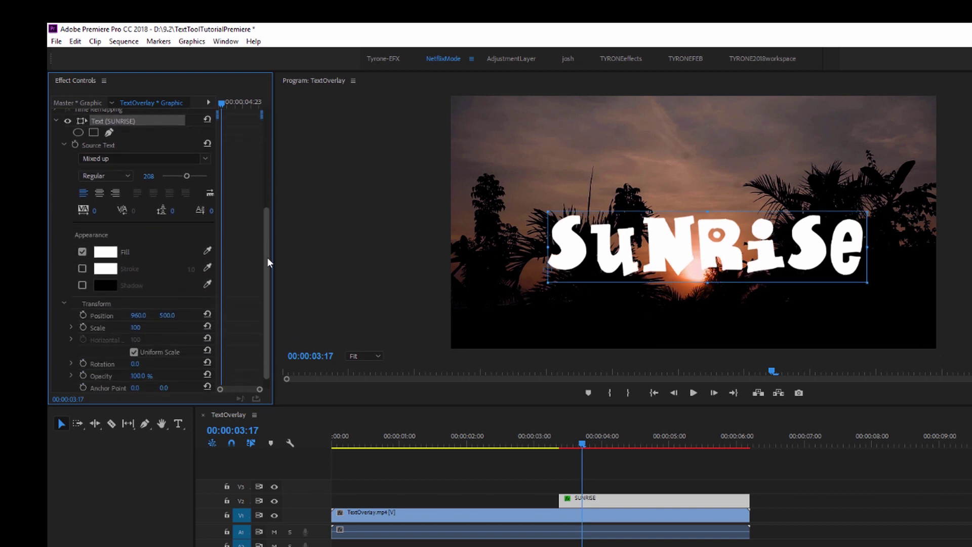
double_click(677, 242)
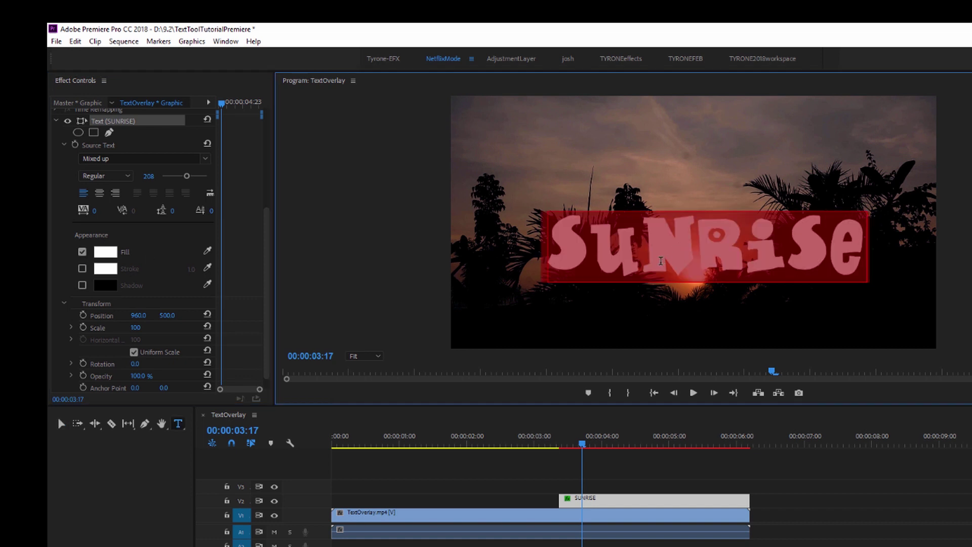
click(107, 252)
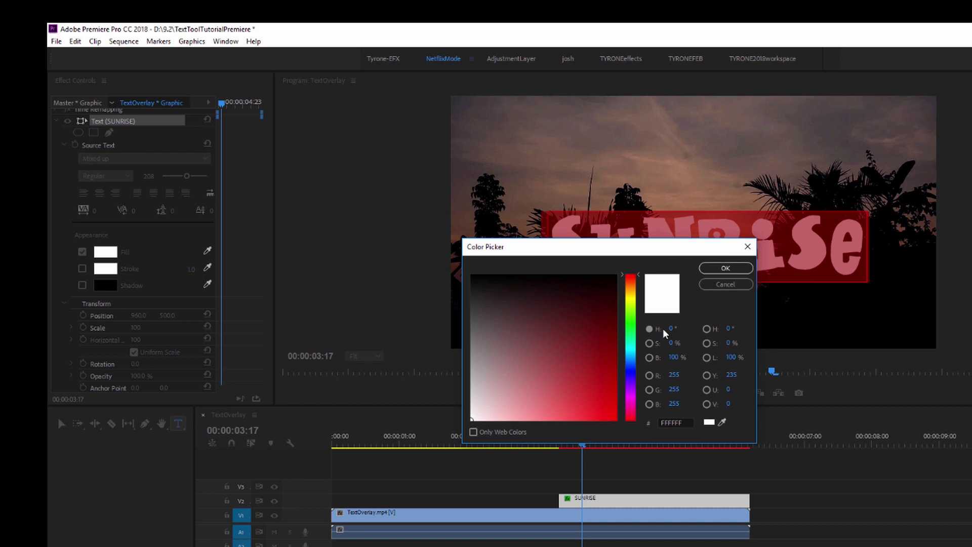
click(631, 336)
click(595, 310)
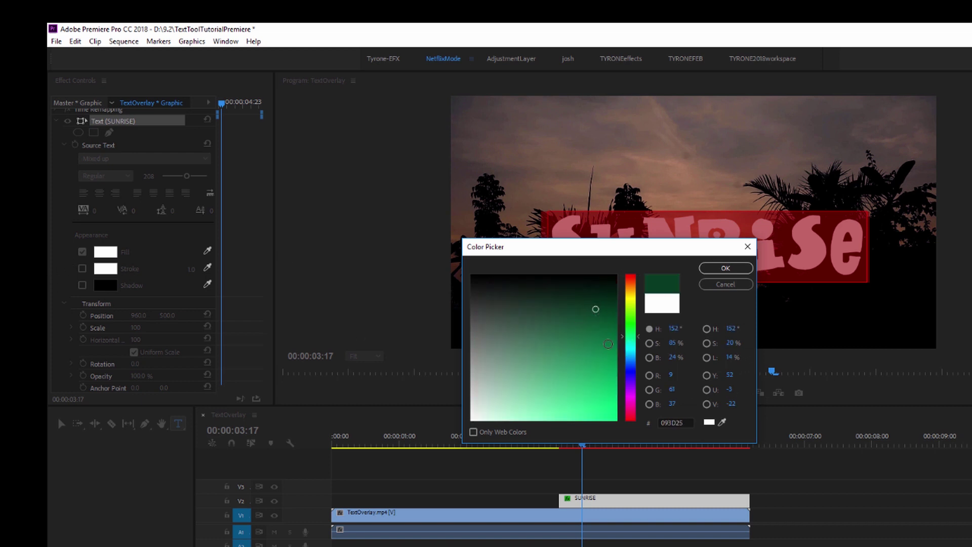
click(631, 365)
click(582, 344)
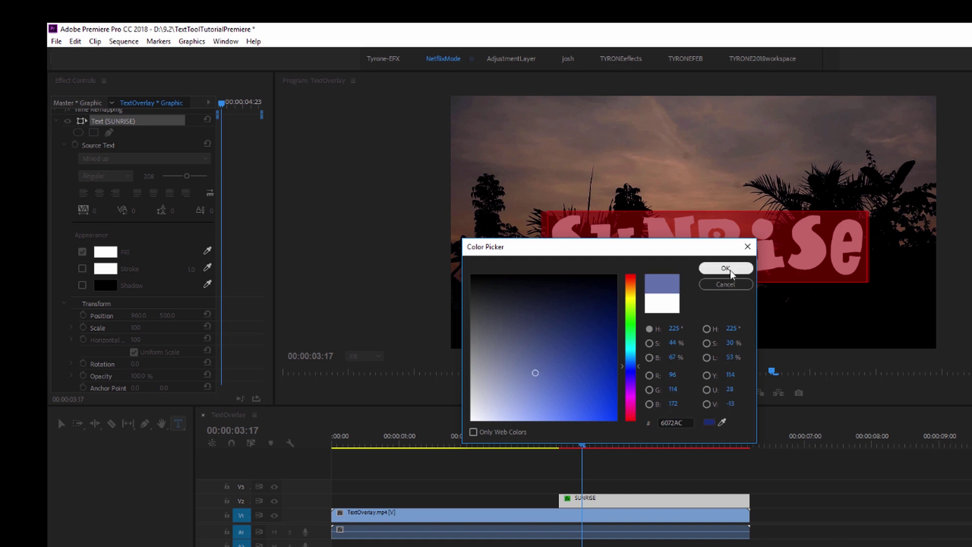
click(725, 268)
click(691, 257)
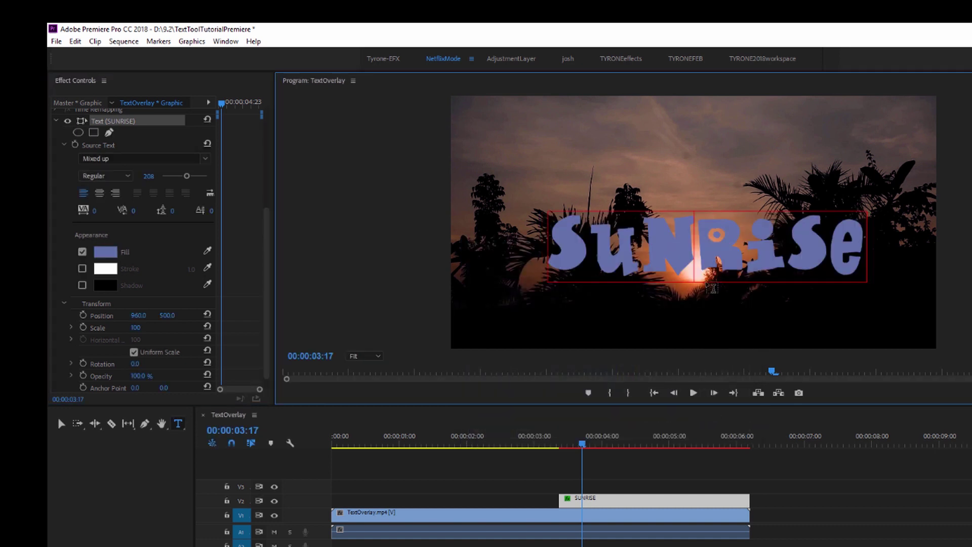
- Add a greyish-pink stroke with a width of 28 to the whole SUNRISE text
double_click(701, 246)
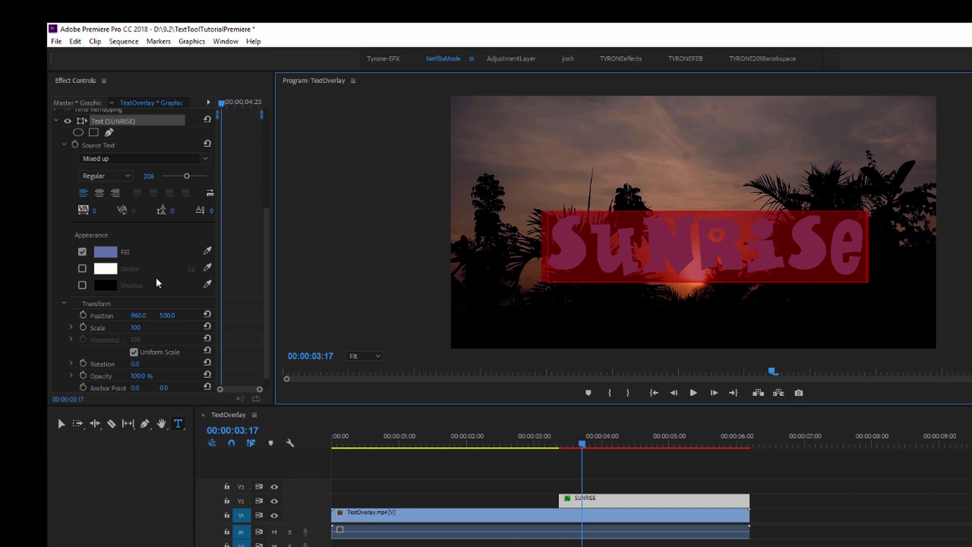
click(83, 268)
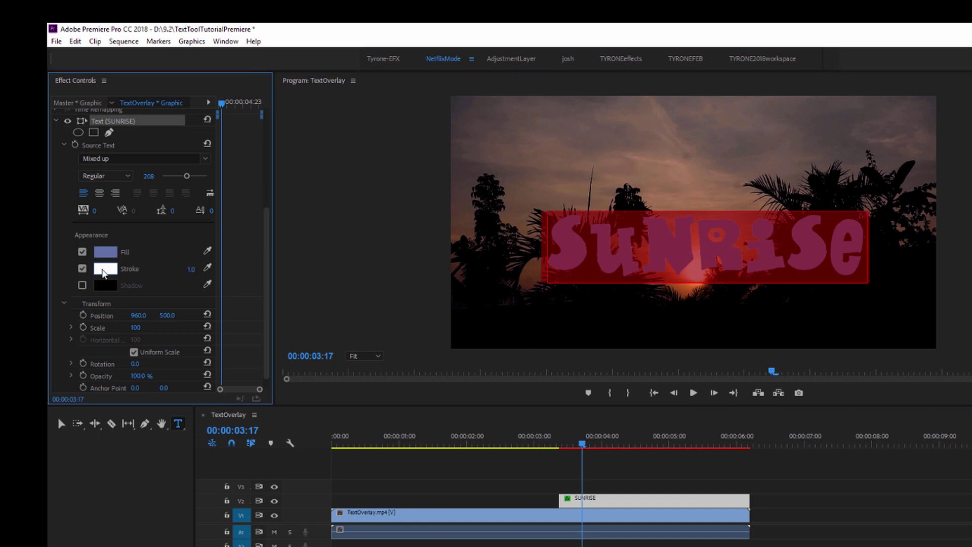
click(104, 272)
click(489, 361)
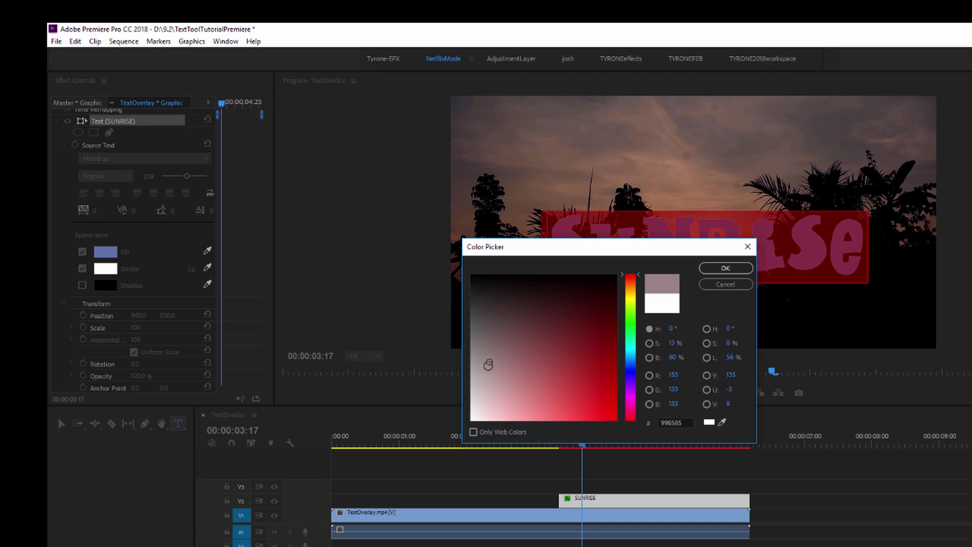
click(726, 267)
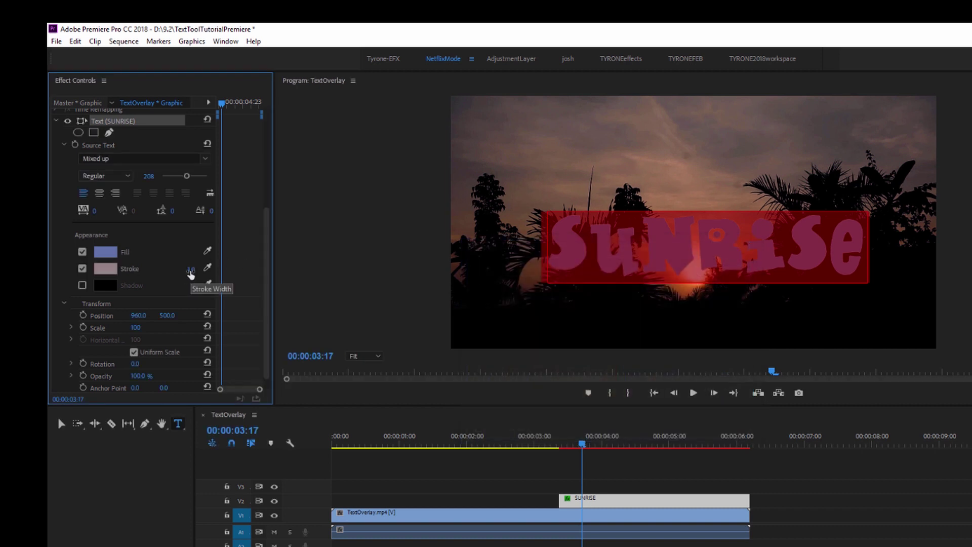
mouse_move(190, 269)
mouse_down()
mouse_move(214, 269)
mouse_move(203, 269)
mouse_up()
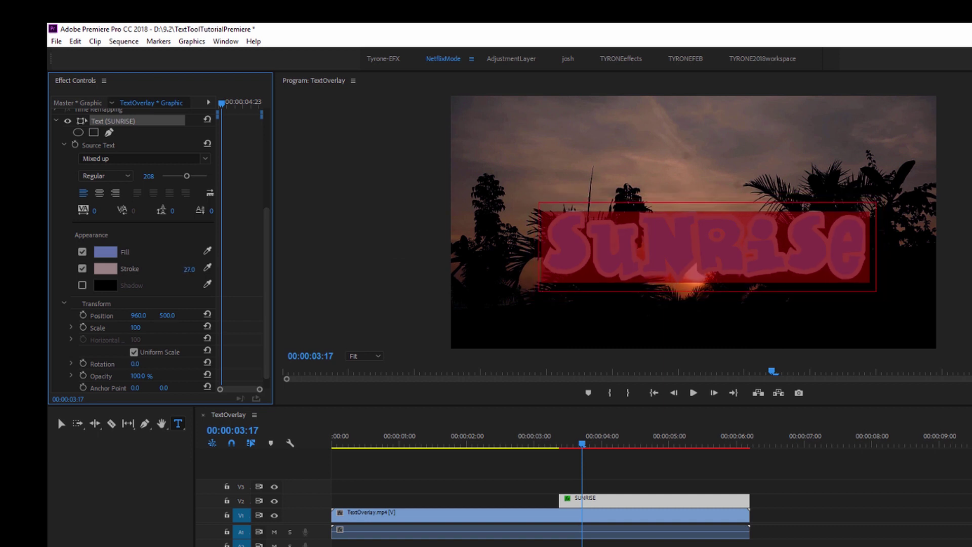
click(685, 318)
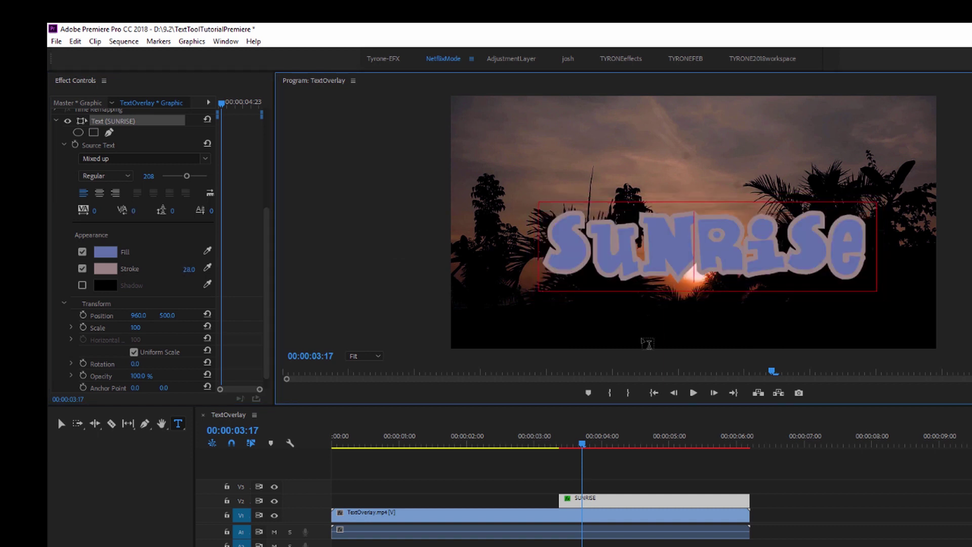
- Change the stroke colour of the whole SUNRISE text to white, FFFFFF
double_click(648, 281)
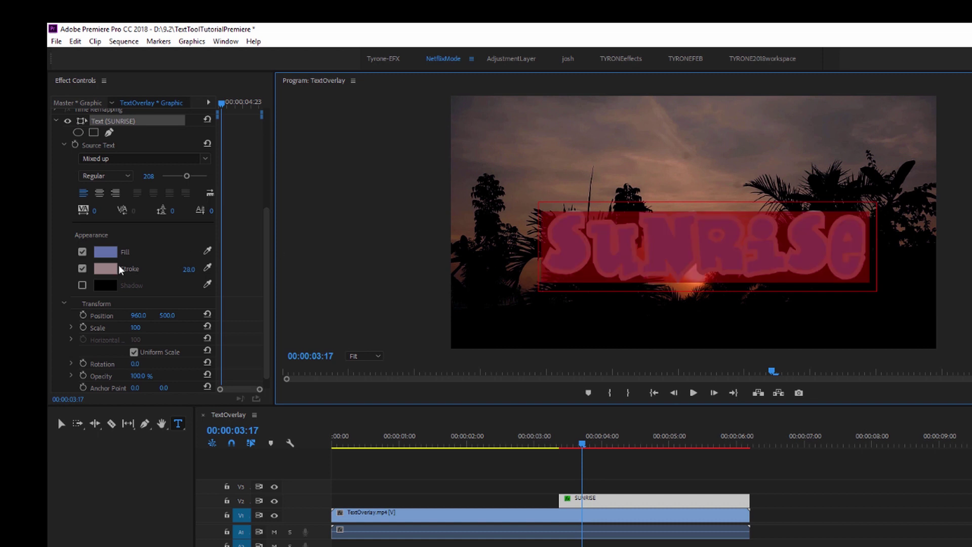
click(106, 267)
drag(552, 397, 438, 443)
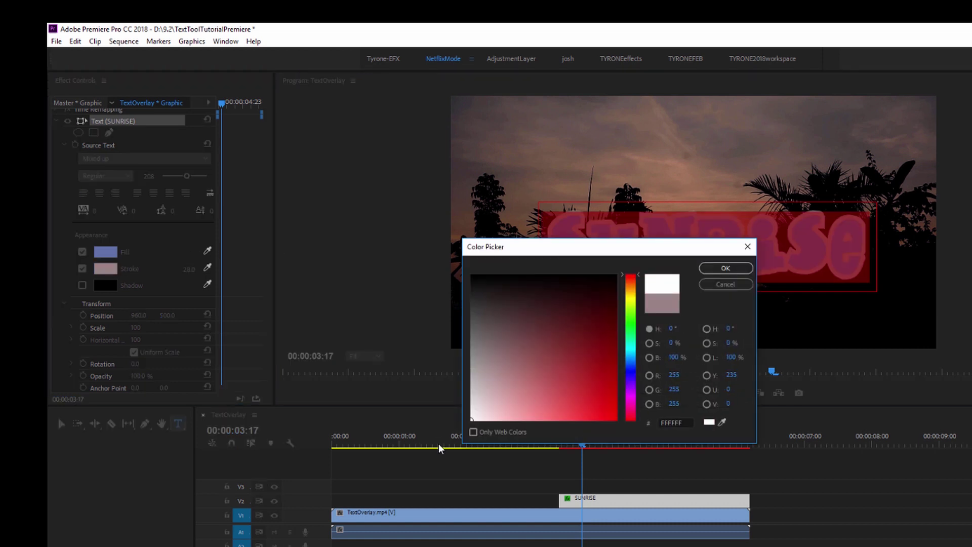
click(726, 267)
click(700, 278)
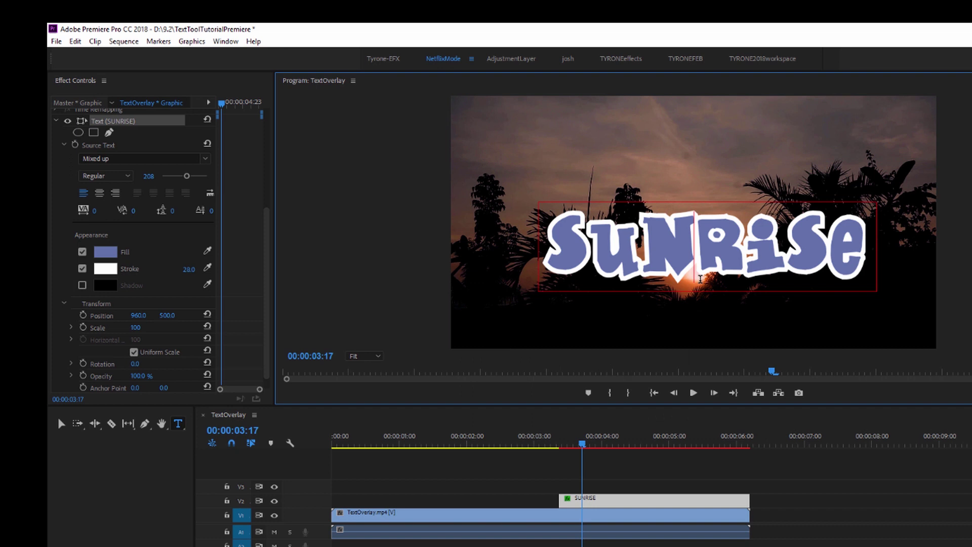
- Enable a shadow on the whole SUNRISE text and give it a muted olive-green colour
double_click(699, 279)
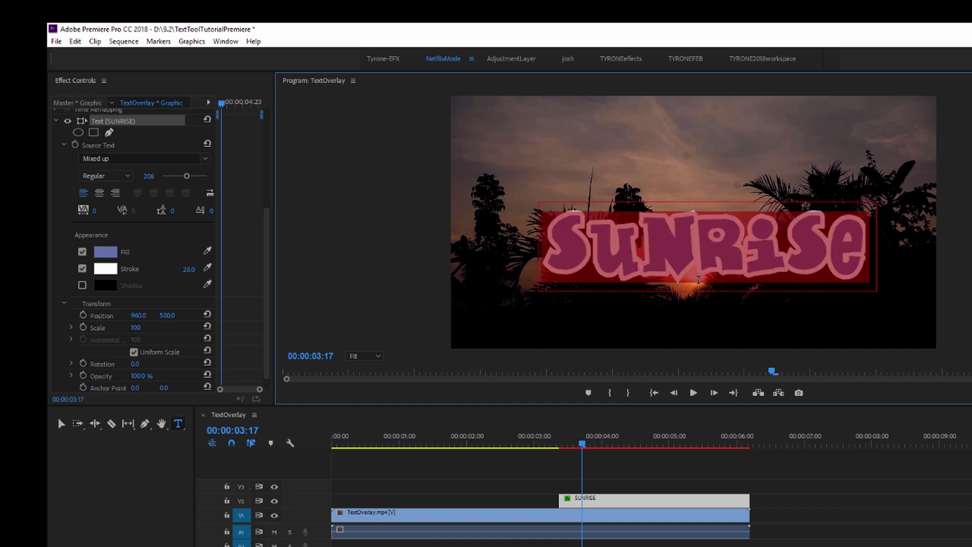
click(82, 285)
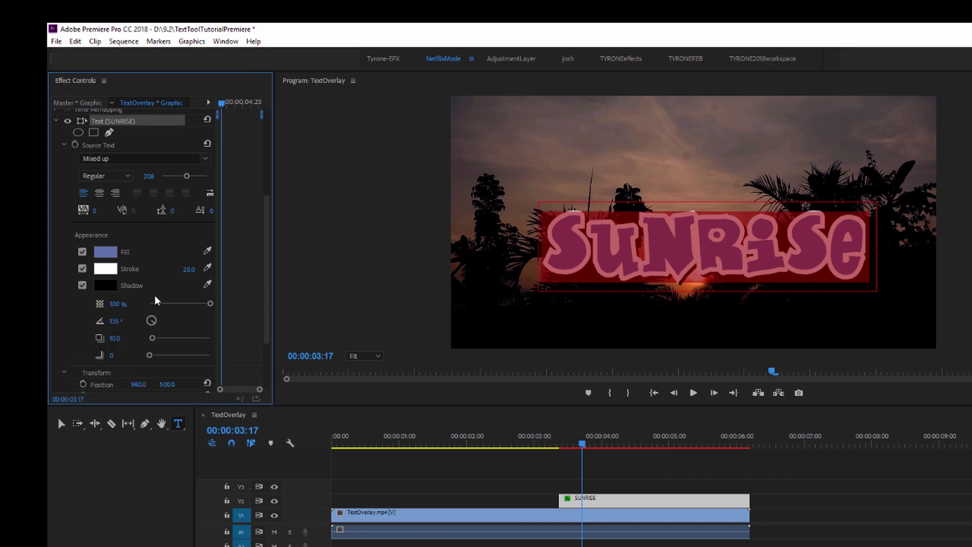
click(106, 285)
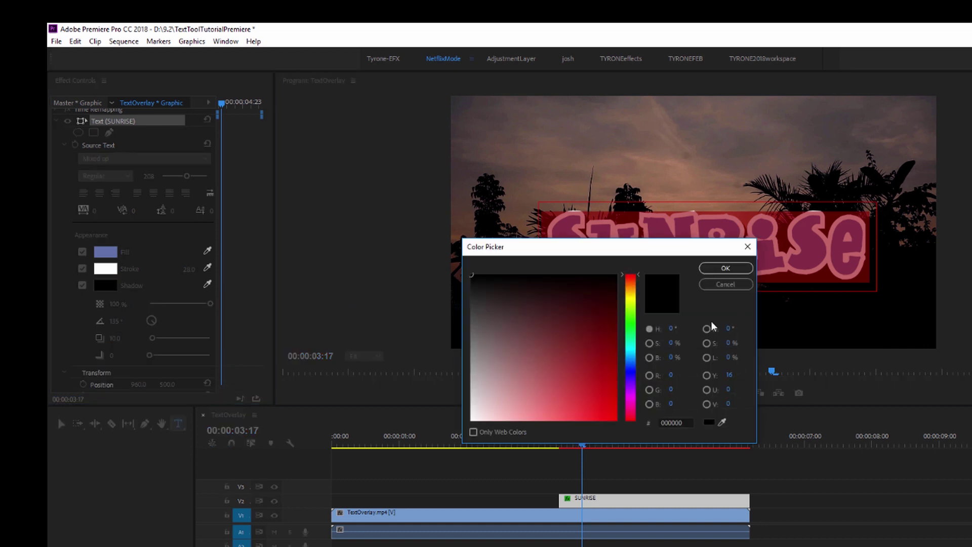
click(631, 301)
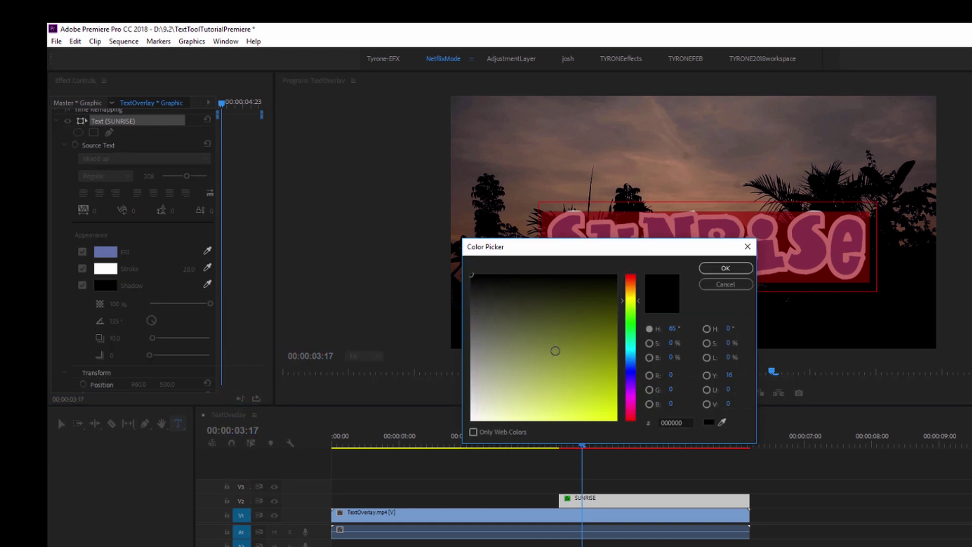
click(510, 374)
click(736, 267)
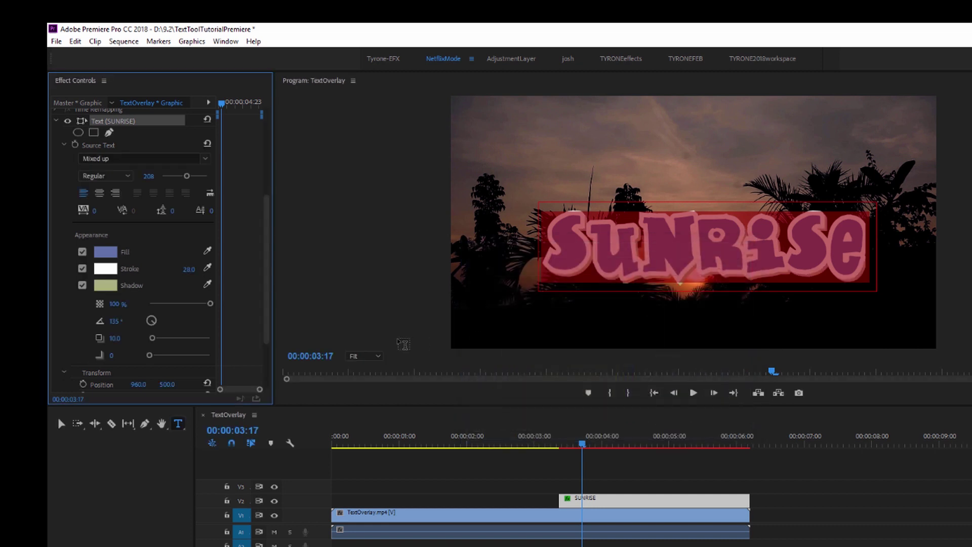
click(618, 244)
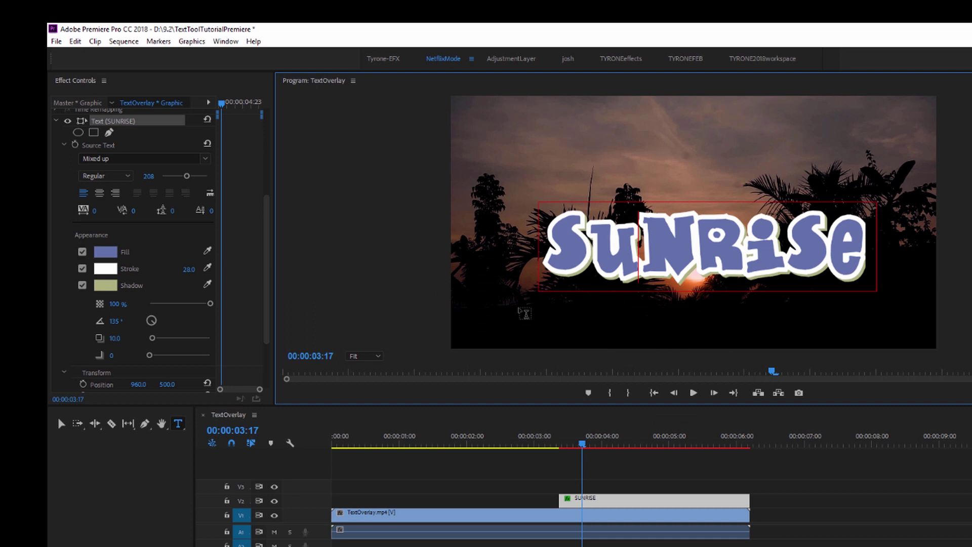
- Set the SUNRISE text's font size to 183 and the graphic's Motion scale to 148
key(ctrl+a)
drag(186, 176, 182, 176)
drag(265, 211, 264, 115)
drag(136, 153, 149, 152)
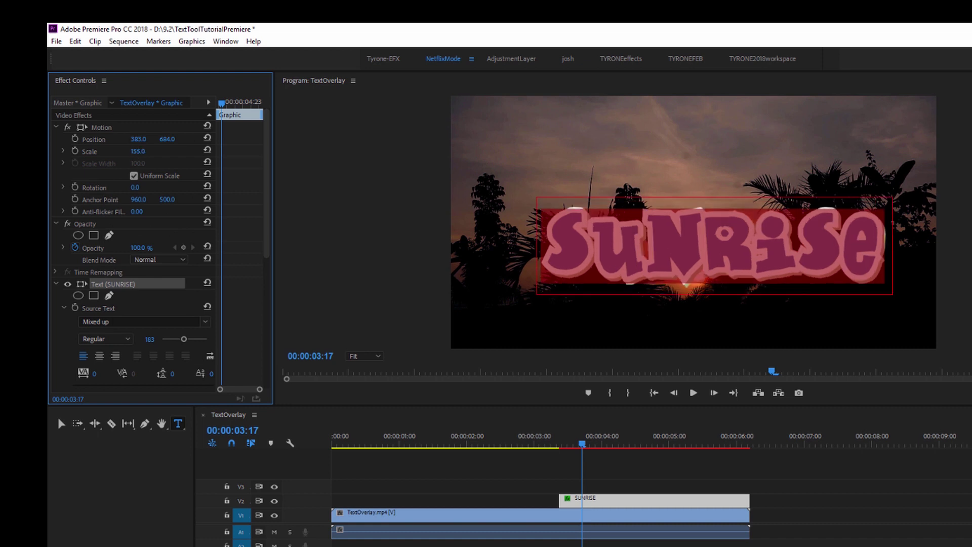
- Soften the text shadow with a blur of 87, a distance of 49.1 and an opacity of 28%
drag(266, 229, 255, 343)
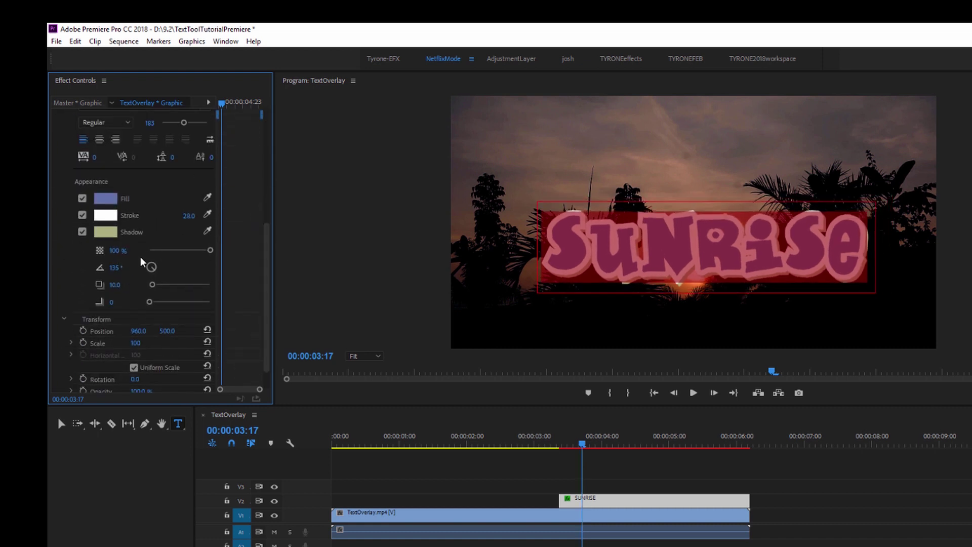
drag(150, 302, 167, 304)
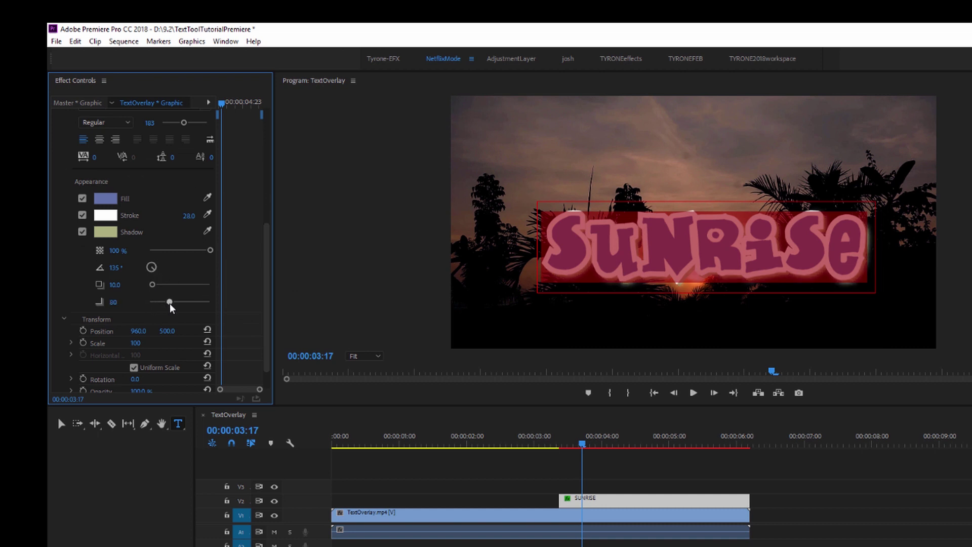
mouse_move(151, 285)
mouse_down()
mouse_move(166, 284)
mouse_move(143, 270)
mouse_move(143, 255)
mouse_move(162, 277)
mouse_up()
drag(210, 250, 167, 253)
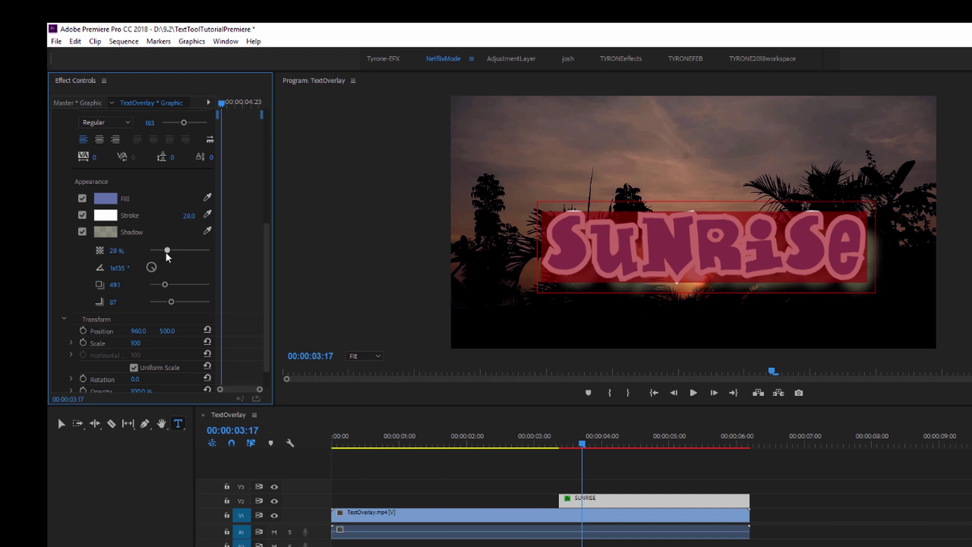
scroll(166, 253, down, 1)
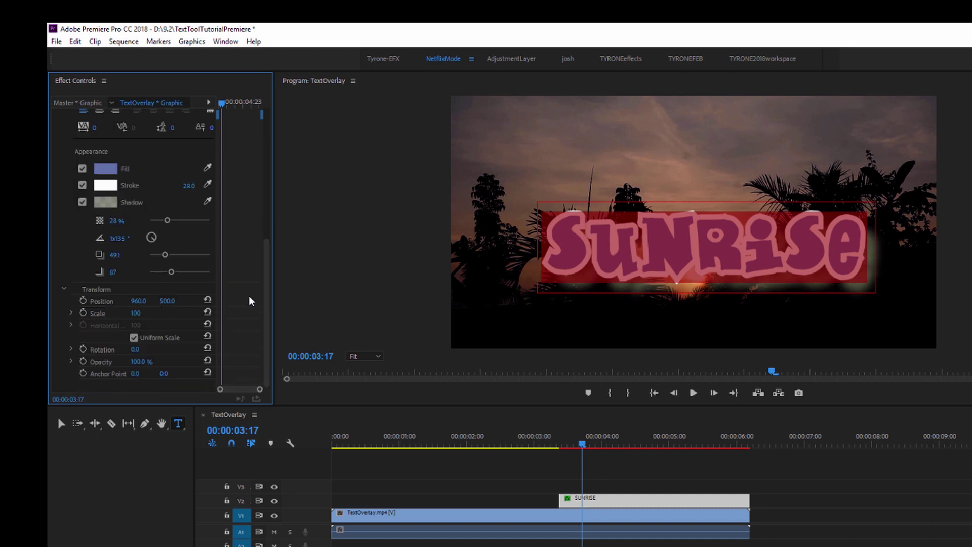
- Set the SUNRISE text layer's Transform position to 900, 451 and its scale to 112
drag(266, 278, 265, 123)
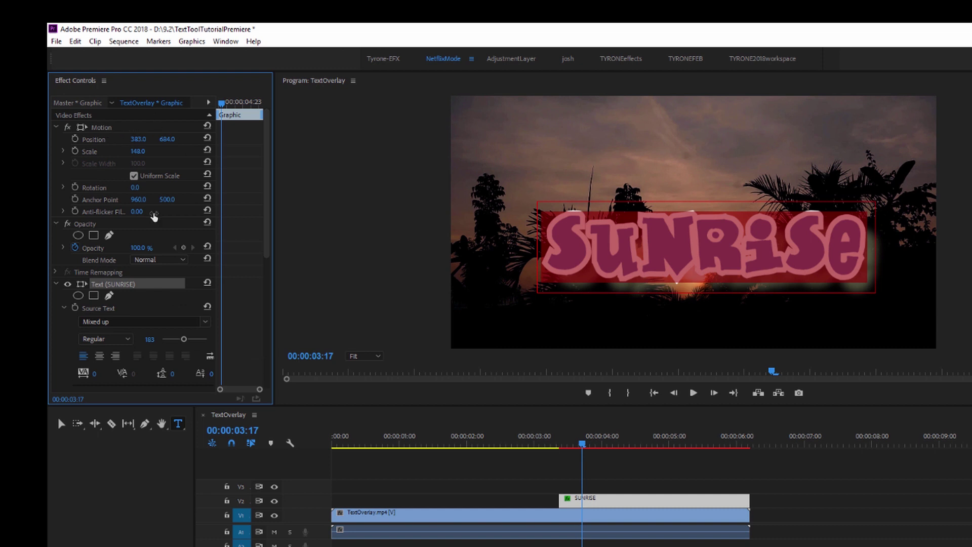
drag(268, 168, 260, 311)
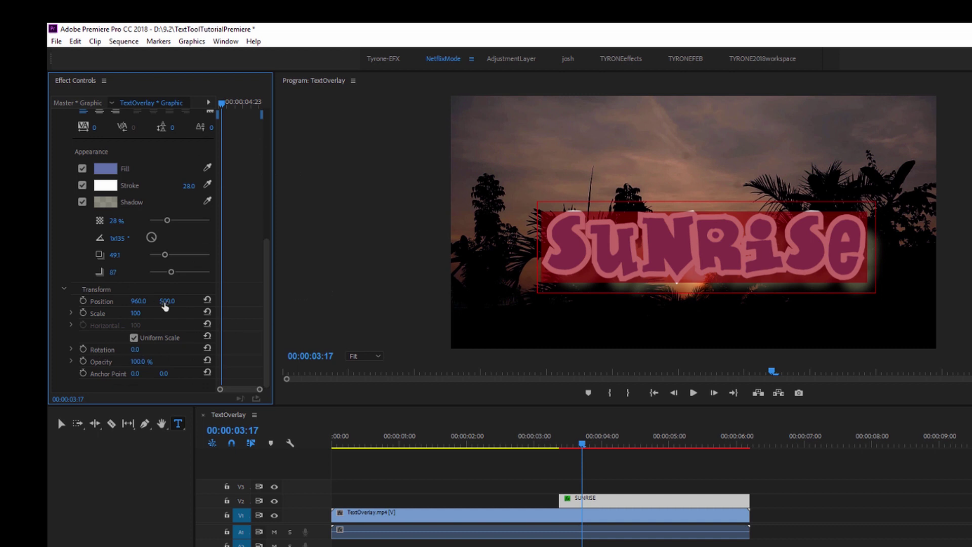
drag(167, 301, 129, 305)
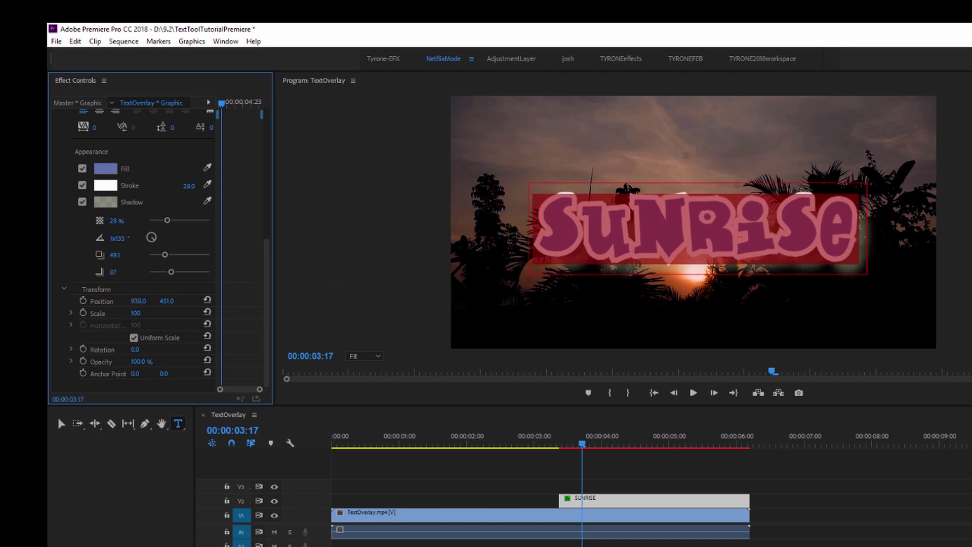
drag(135, 313, 121, 302)
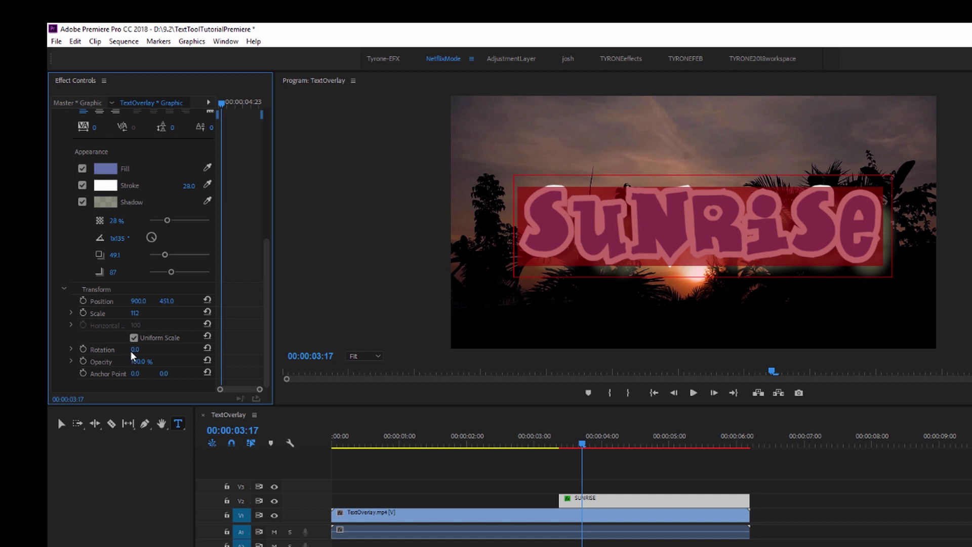
- Try rotating the SUNRISE text layer to 25° and return its rotation to 0
mouse_move(134, 349)
mouse_down()
mouse_move(122, 349)
mouse_move(150, 351)
mouse_up()
click(150, 351)
text(0)
key(Return)
drag(136, 349, 150, 350)
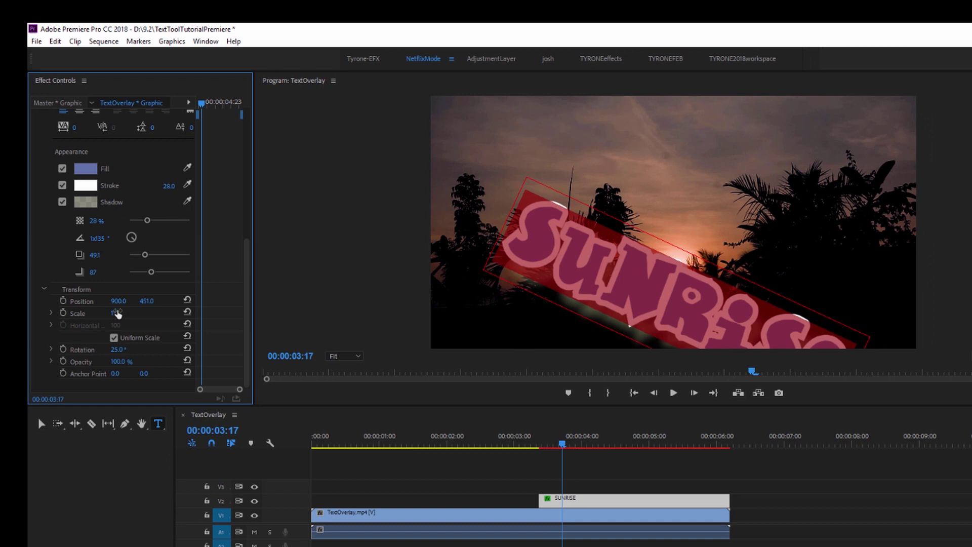
click(115, 350)
text(0)
key(Return)
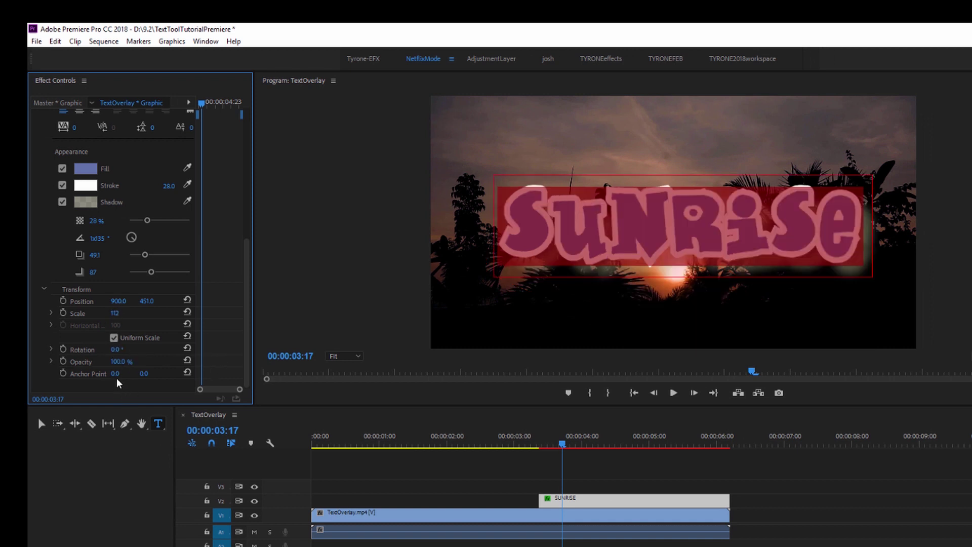
- Try a horizontal anchor point of 365 with the text layer at position 1272, 451, testing its rotation down to -1°
drag(115, 379, 271, 379)
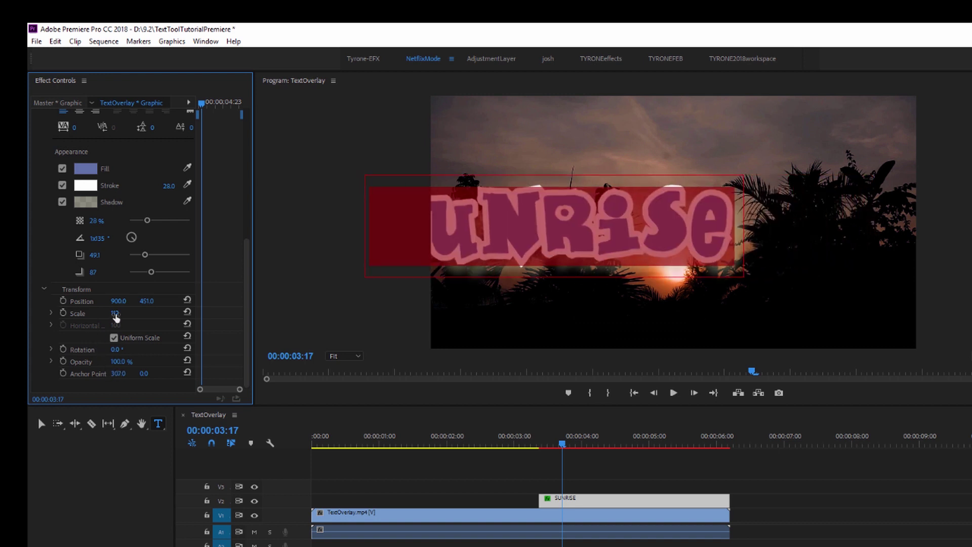
mouse_move(114, 350)
mouse_down()
mouse_move(130, 350)
mouse_move(103, 350)
mouse_move(131, 347)
mouse_up()
drag(119, 301, 272, 300)
mouse_move(115, 349)
mouse_down()
mouse_move(125, 349)
mouse_move(117, 349)
mouse_move(131, 373)
mouse_move(149, 373)
mouse_move(108, 352)
mouse_up()
drag(116, 303, 144, 302)
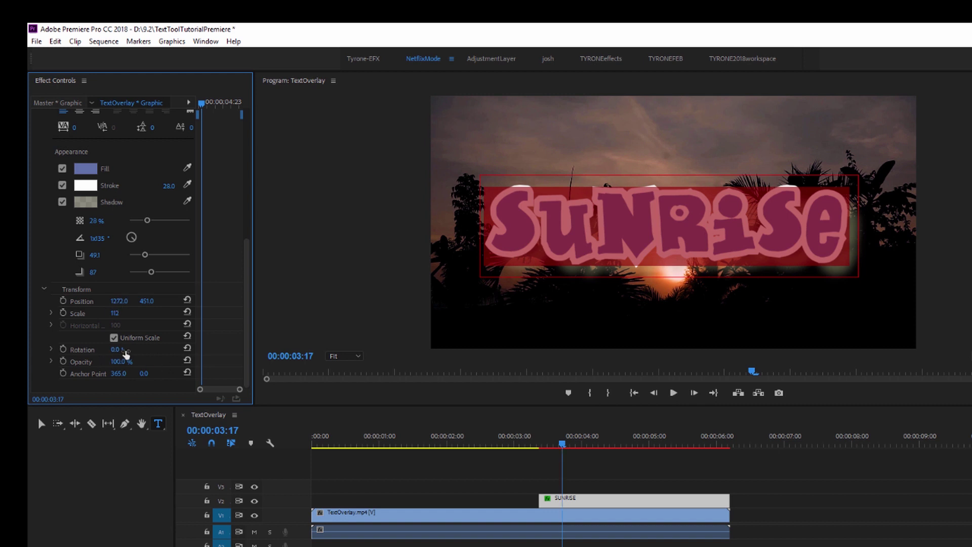
mouse_move(116, 350)
mouse_down()
mouse_move(146, 350)
mouse_move(102, 349)
mouse_move(114, 350)
mouse_up()
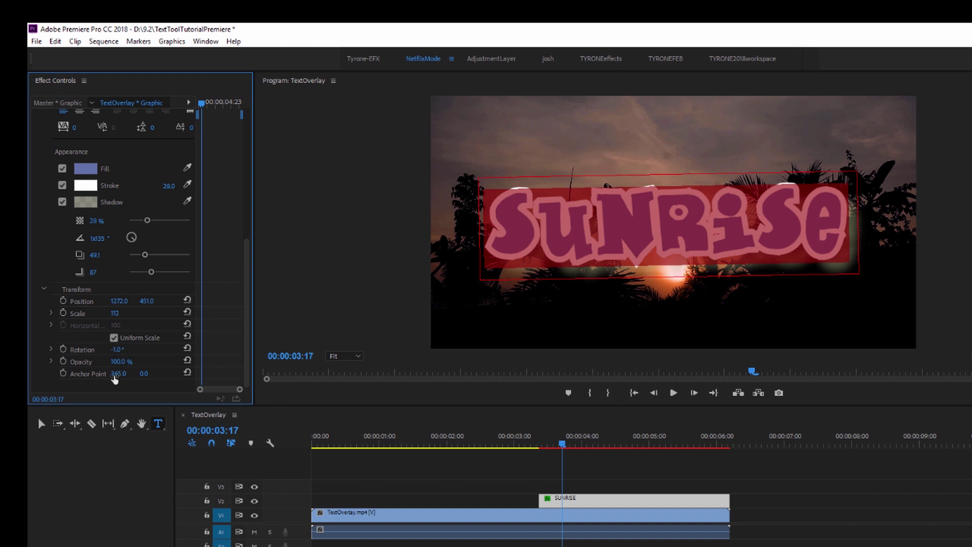
- Set the text layer's horizontal anchor point to 810, move it to position 1761, 451 and reset its rotation to 0
drag(119, 373, 237, 373)
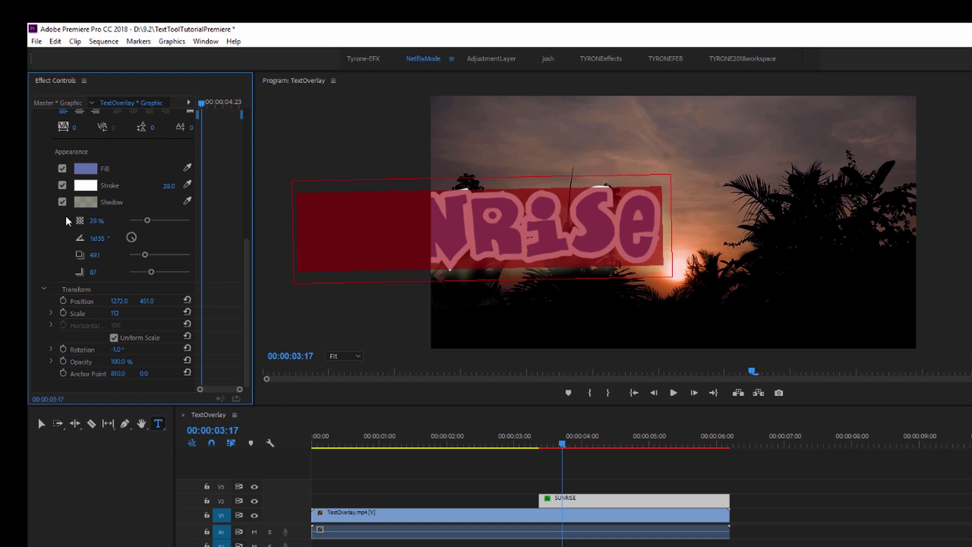
drag(120, 301, 246, 301)
mouse_move(117, 349)
mouse_down()
mouse_move(101, 349)
mouse_move(117, 349)
mouse_up()
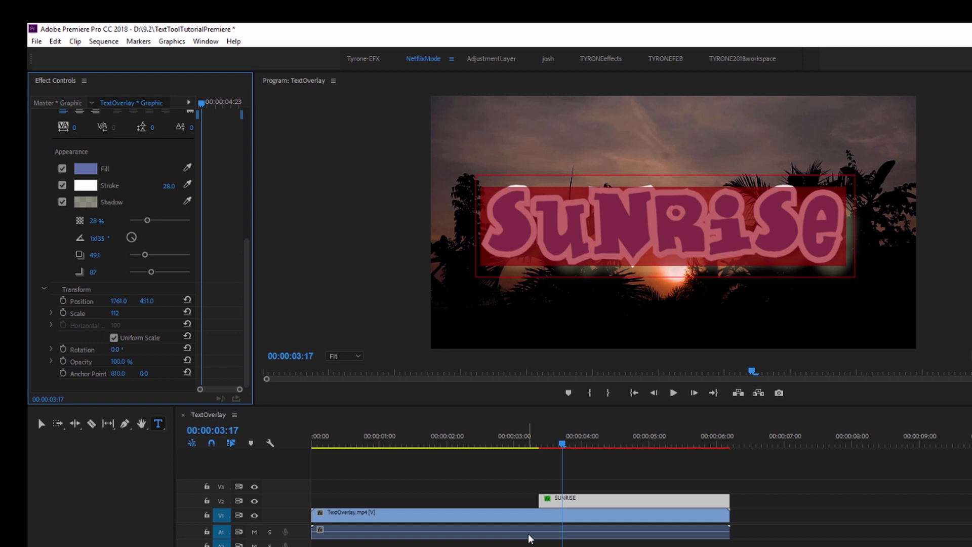
- Play the sequence from just before the SUNRISE clip to preview the styled title
click(542, 441)
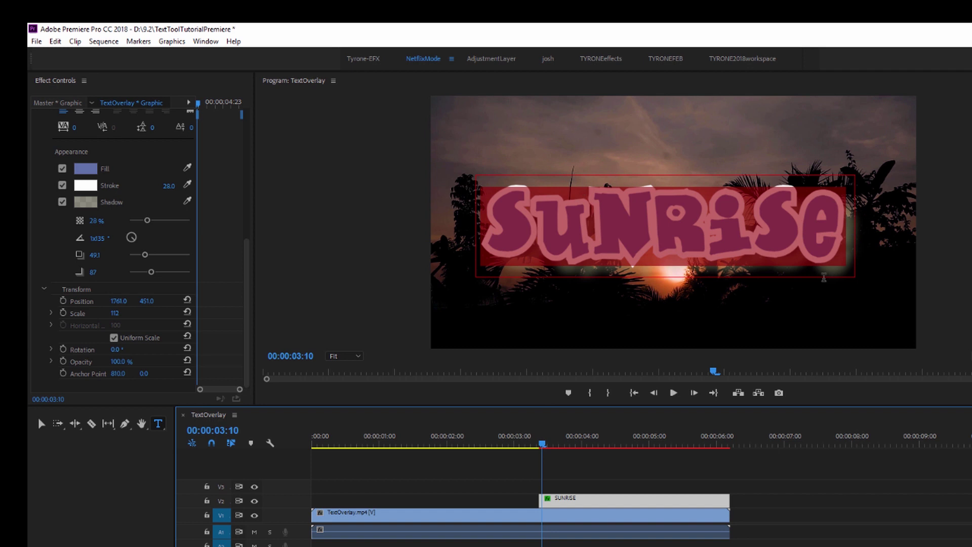
click(490, 434)
key(space)
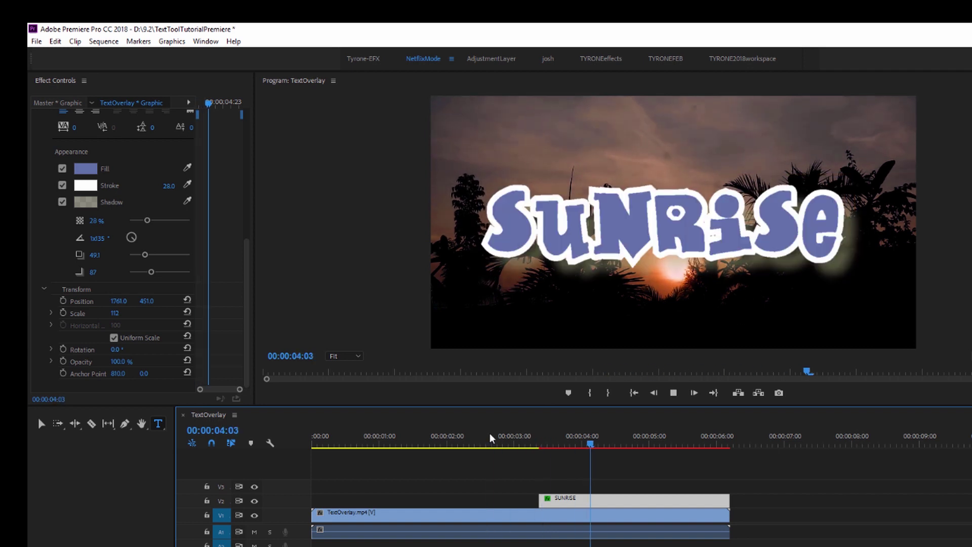
click(490, 434)
key(space)
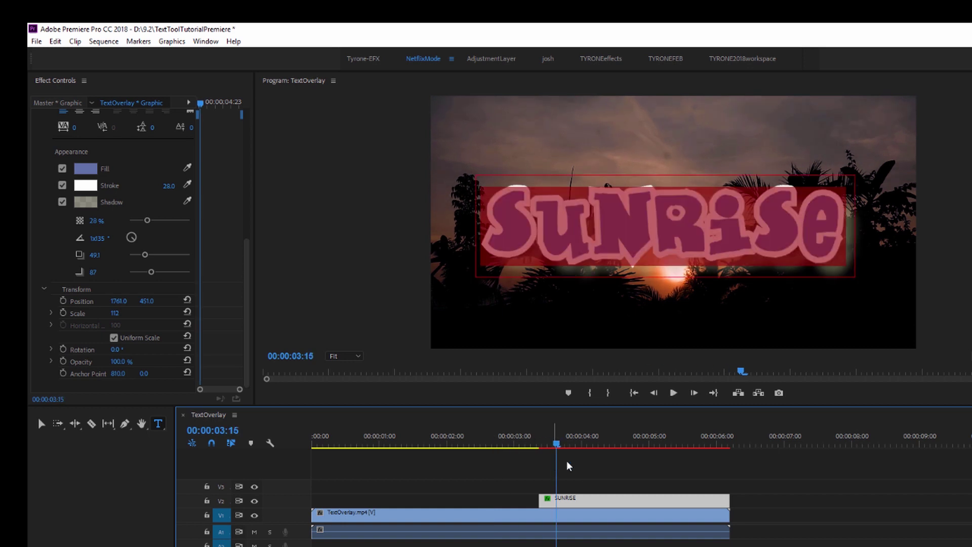
- Select the SUNRISE clip with the playhead at 00:00:03:13 and change its font to Tw Cen MT Condensed
click(577, 460)
drag(556, 439, 551, 439)
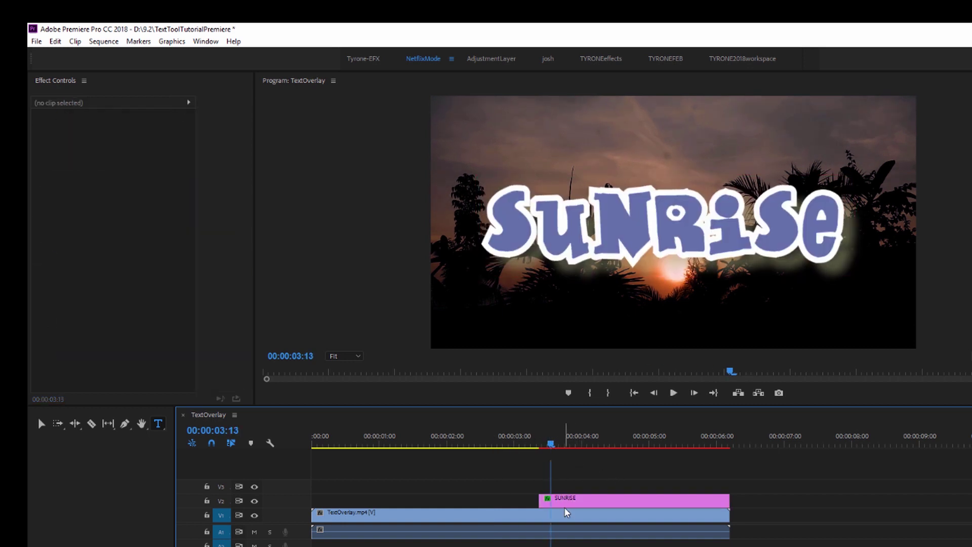
click(564, 502)
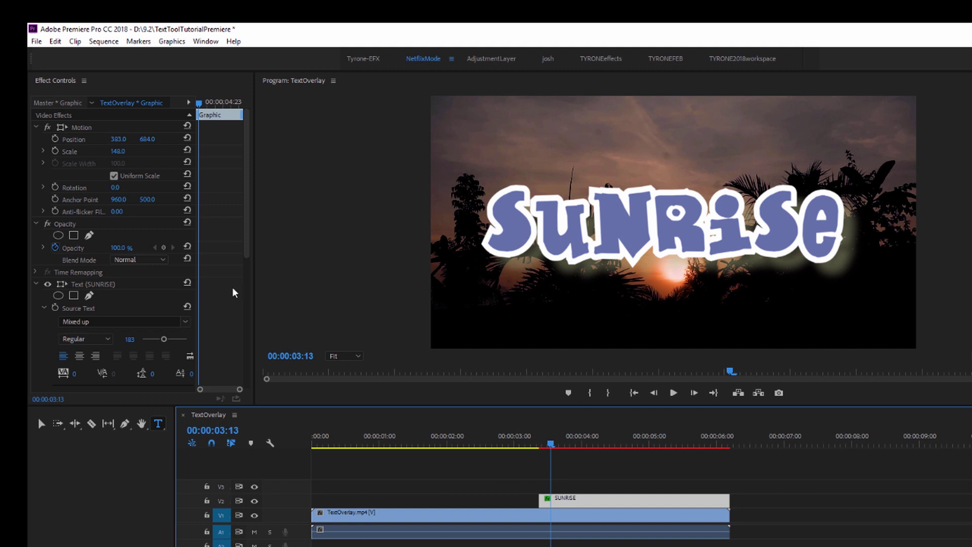
click(185, 324)
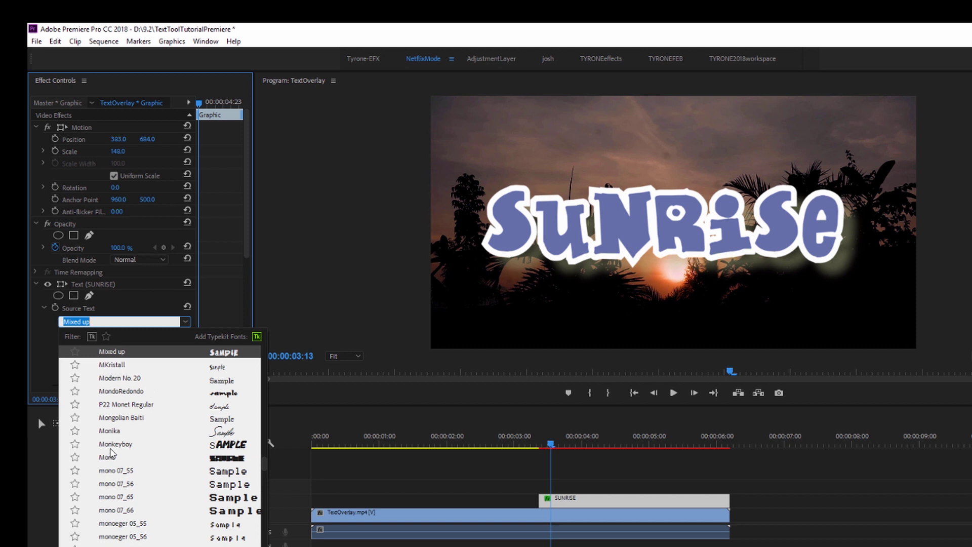
scroll(113, 514, down, 4)
scroll(118, 530, down, 2)
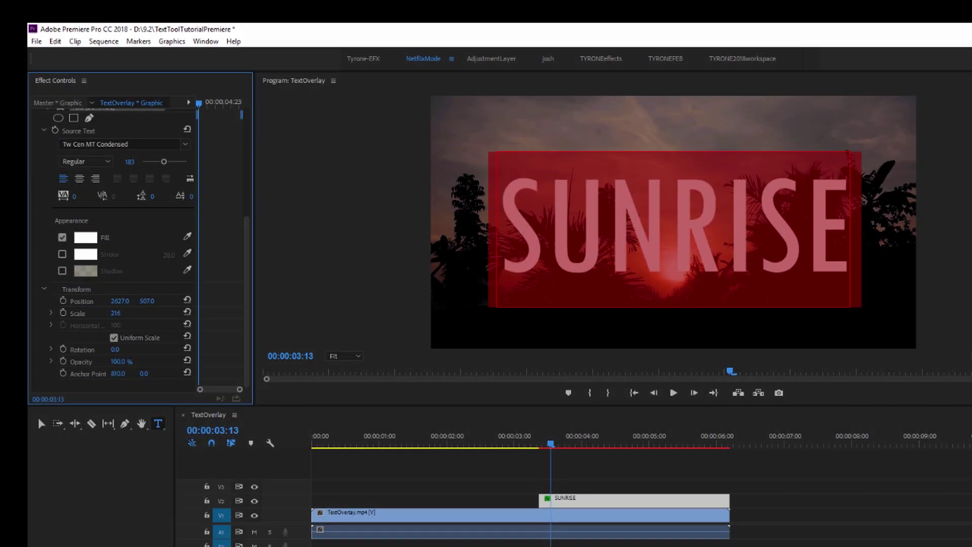
- Play the sequence from its very beginning to preview the restyled SUNRISE title
click(617, 224)
double_click(617, 225)
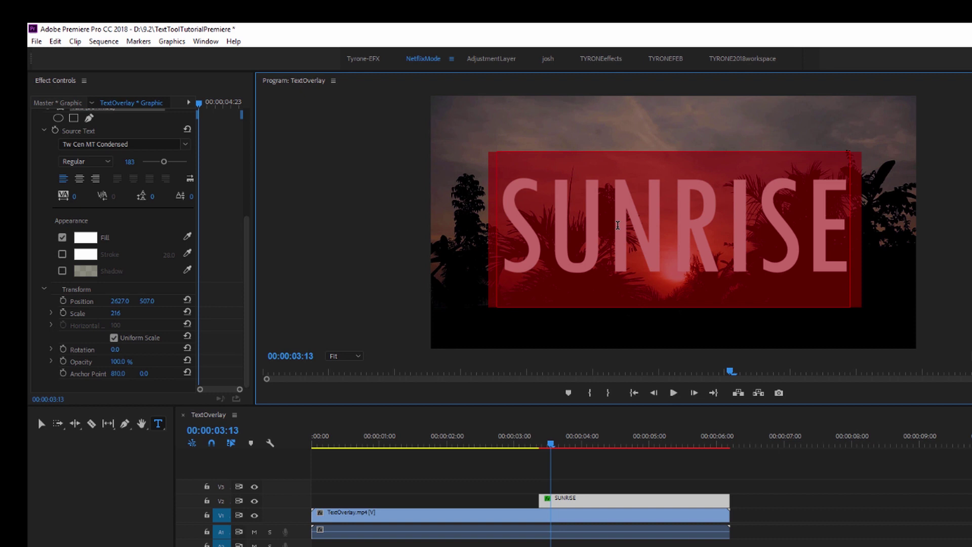
click(545, 434)
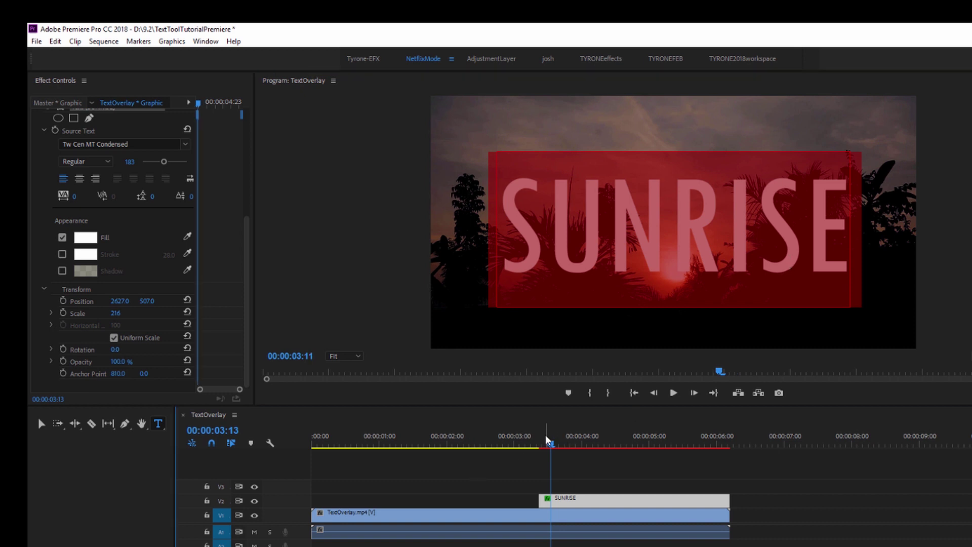
key(Home)
key(space)
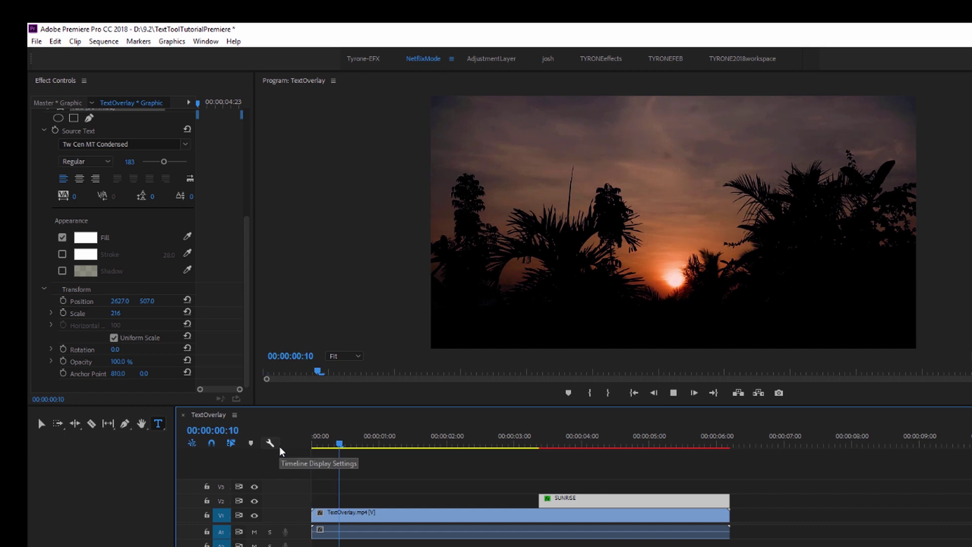
- Stop playback and move the SUNRISE clip earlier on V2 so it starts at 00:00:01:02
key(space)
drag(575, 504, 433, 499)
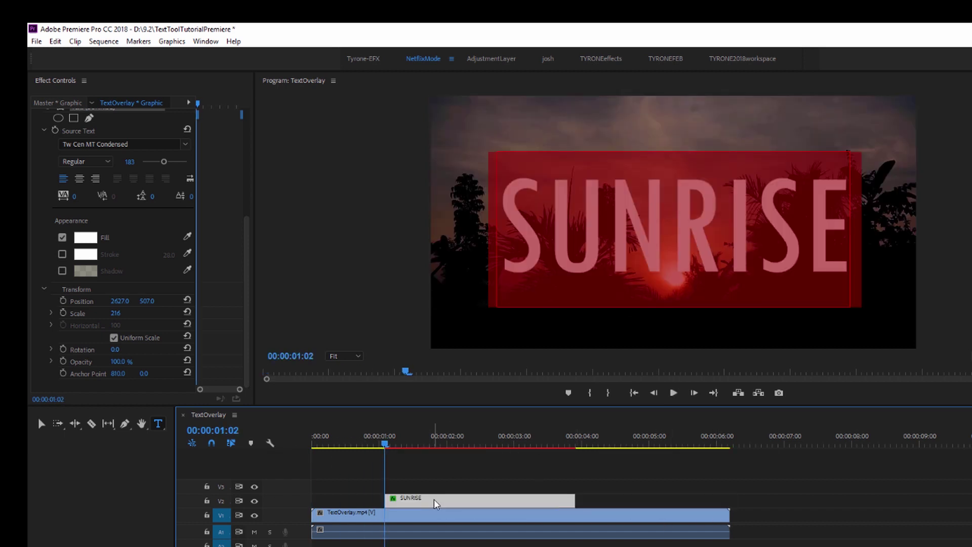
click(422, 474)
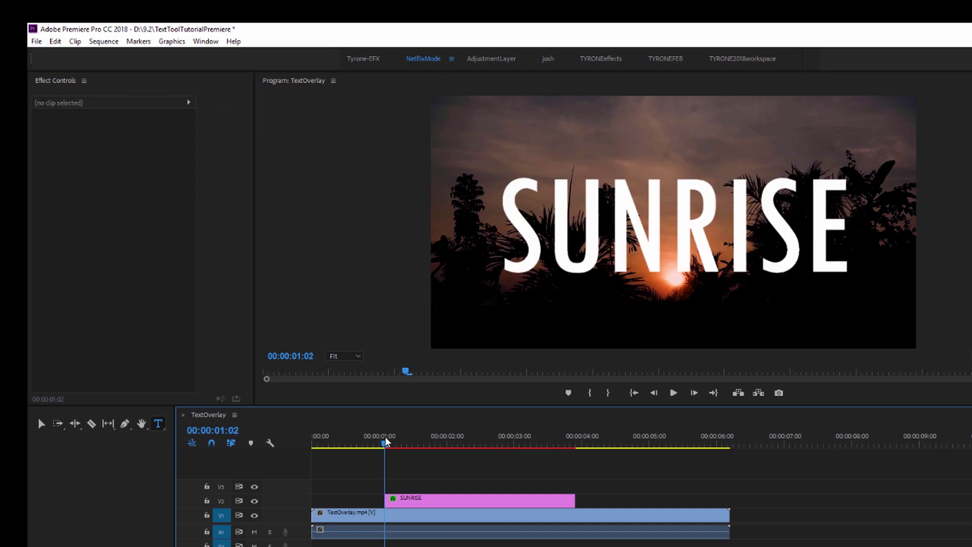
- Select the SUNRISE clip and widen the Effect Controls panel around its Transform settings
click(405, 501)
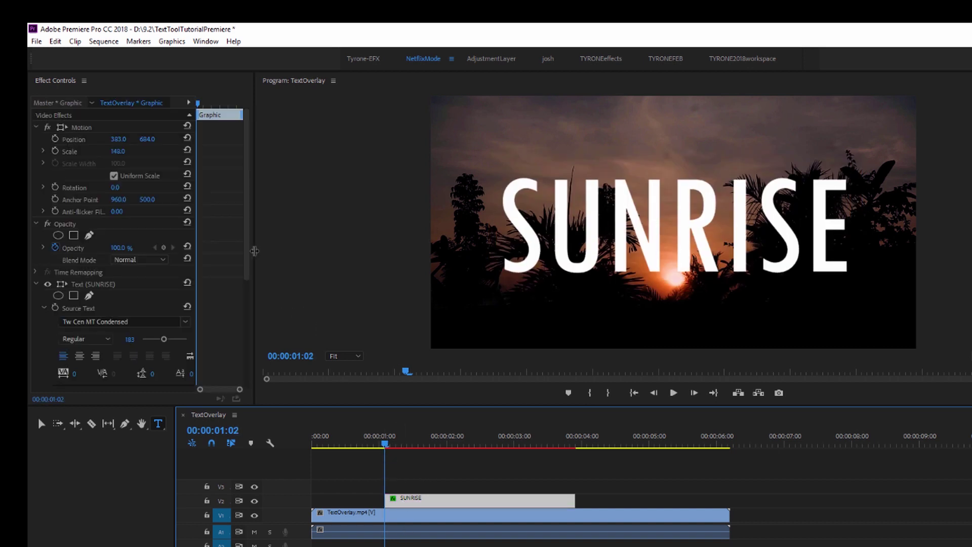
drag(244, 237, 248, 352)
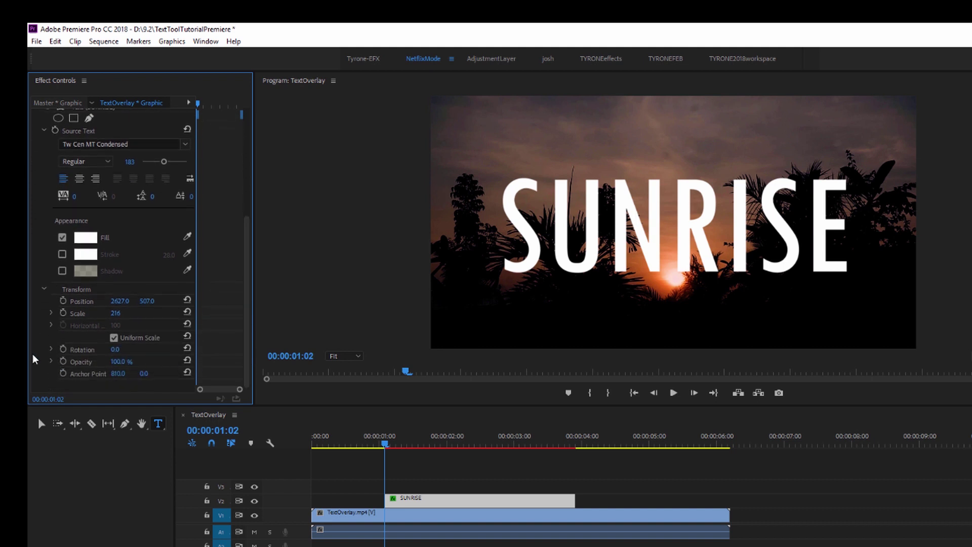
drag(253, 328, 373, 325)
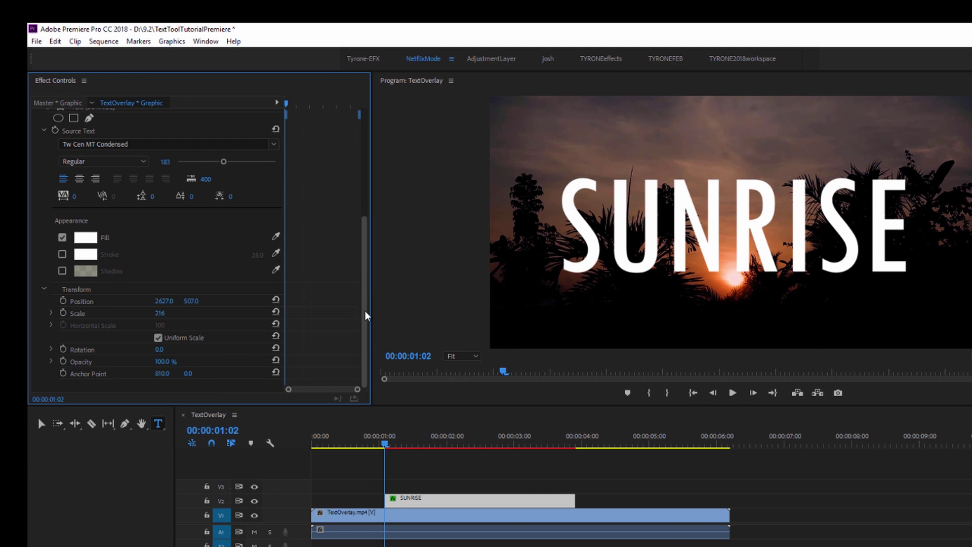
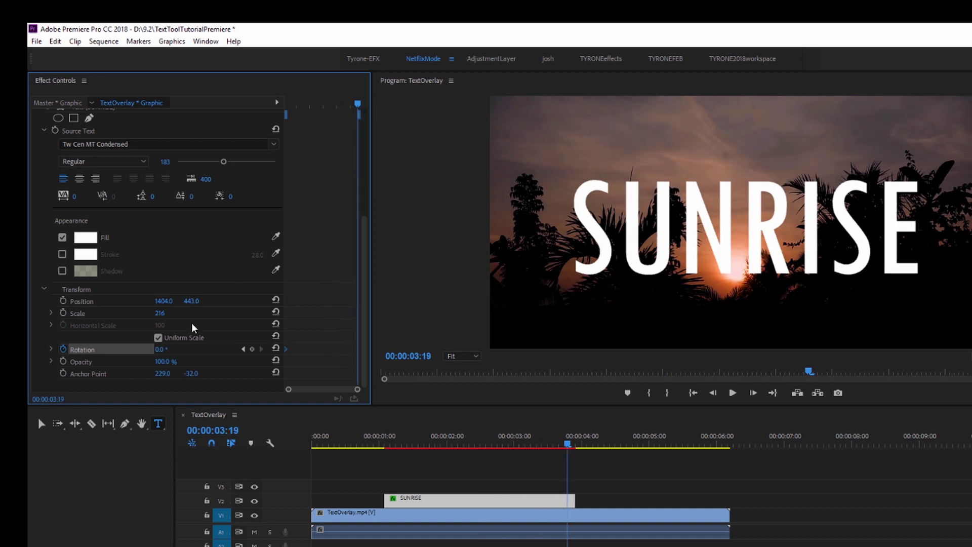
- Add a second rotation keyframe of 225° near the end of the SUNRISE clip and shift it to the clip's end
drag(160, 349, 274, 349)
drag(357, 348, 369, 348)
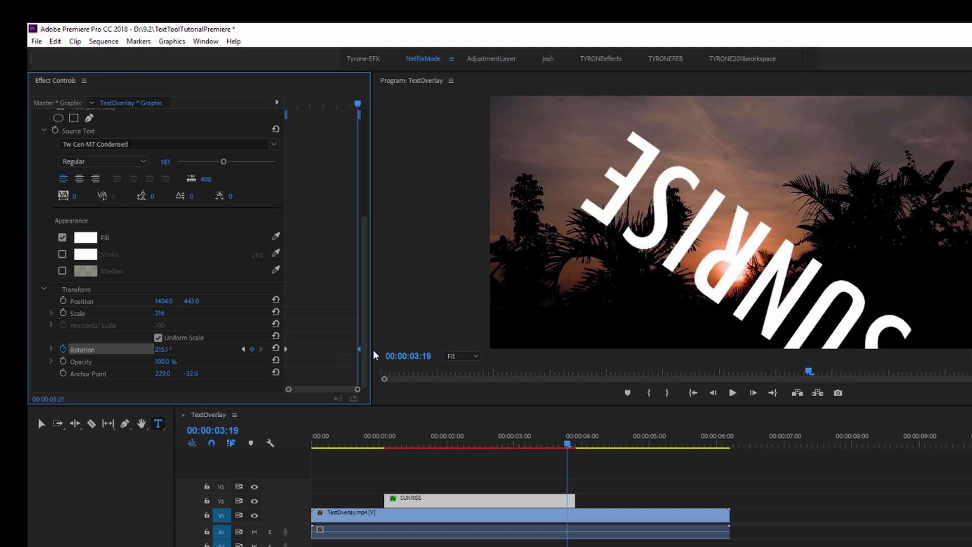
drag(355, 349, 382, 405)
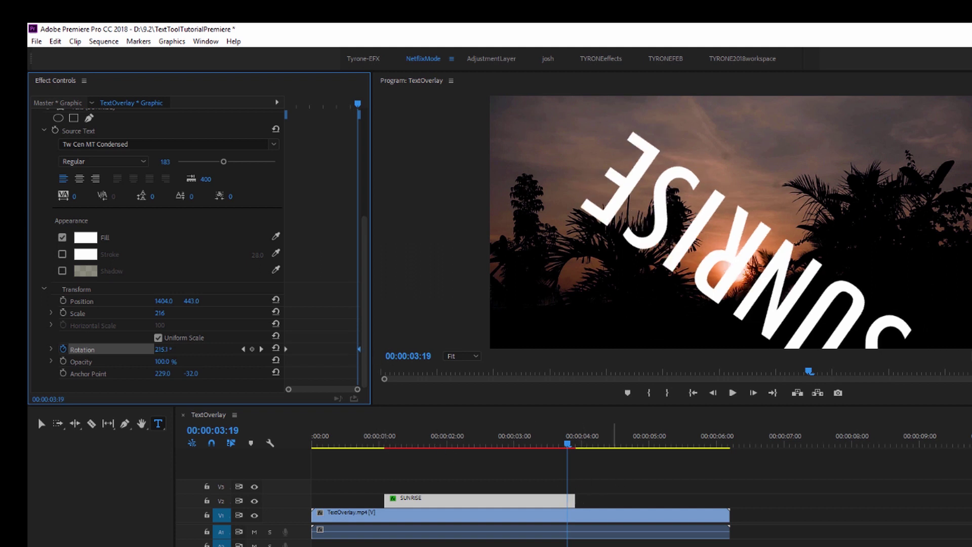
- Play the sequence twice from just before the SUNRISE clip to preview the rotation animation
click(373, 446)
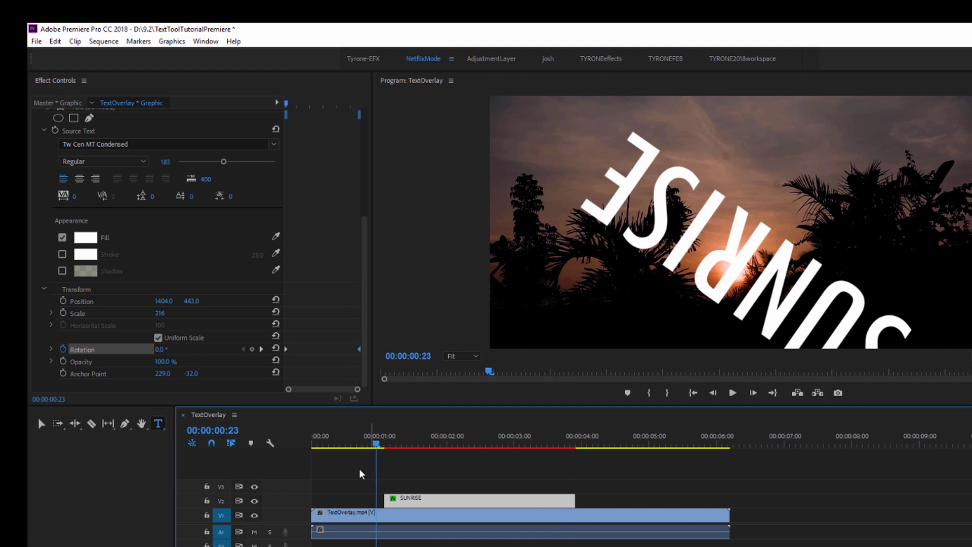
key(space)
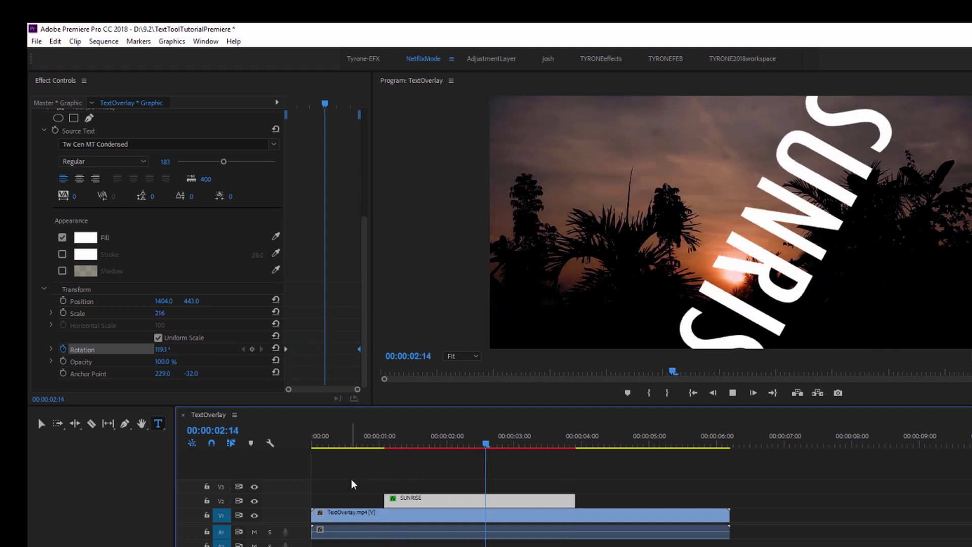
key(space)
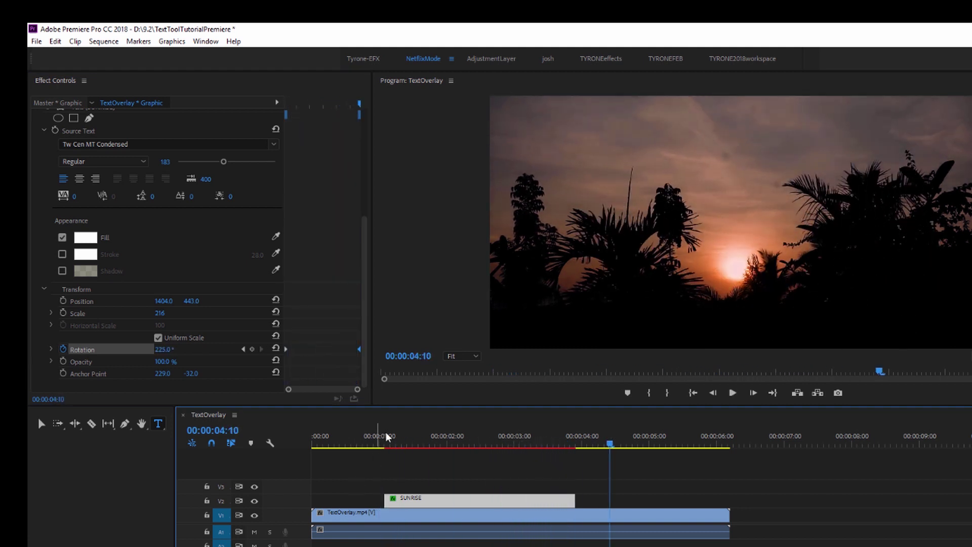
click(381, 441)
key(space)
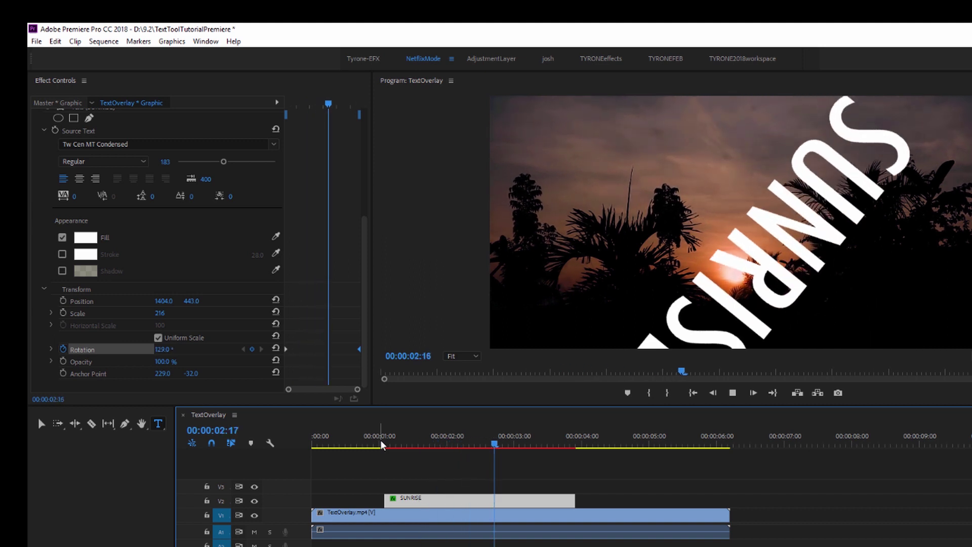
key(space)
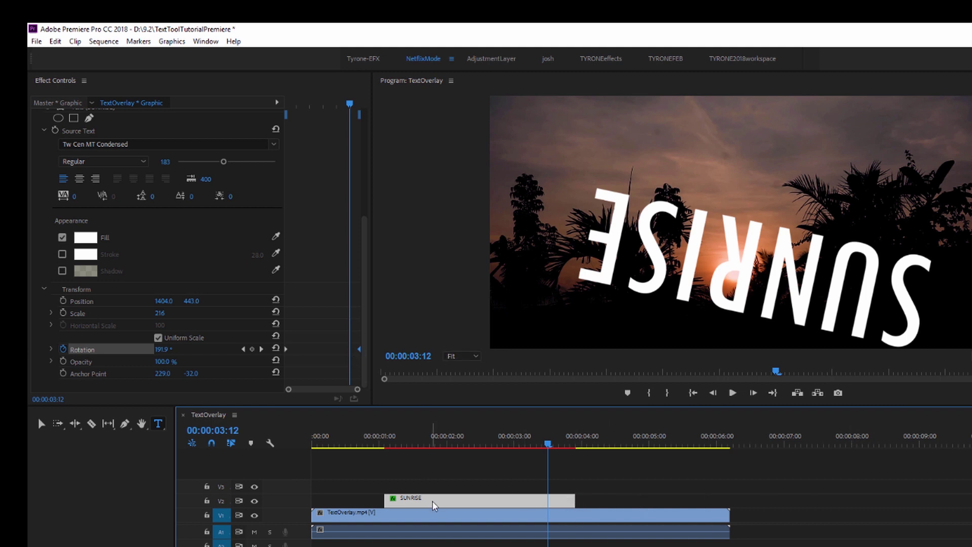
drag(432, 500, 450, 496)
drag(513, 484, 673, 485)
key(ctrl+z)
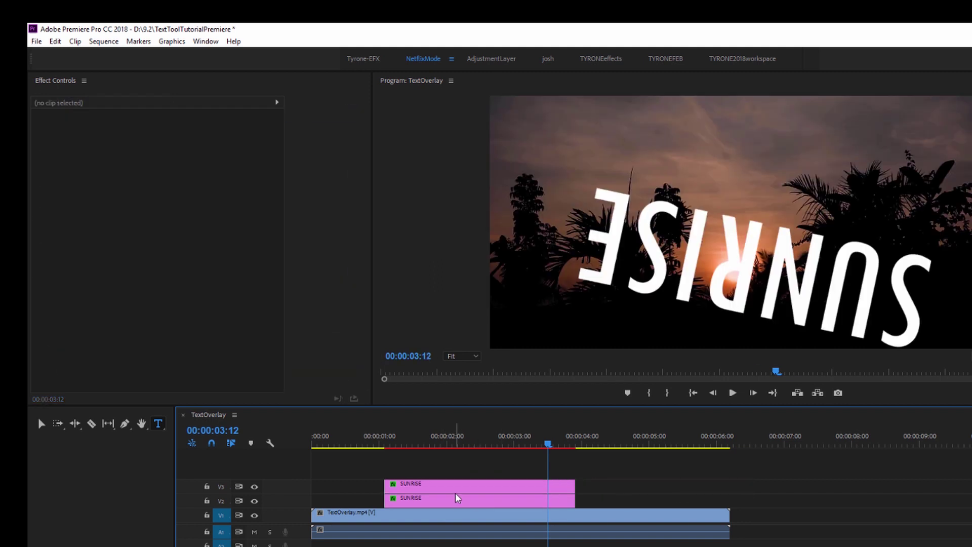
key(ctrl+z)
- Duplicate the SUNRISE clip onto V3 starting at 00:00:03:09 and preview the overlap, leaving the playhead at 00:00:03:11
key(alt)
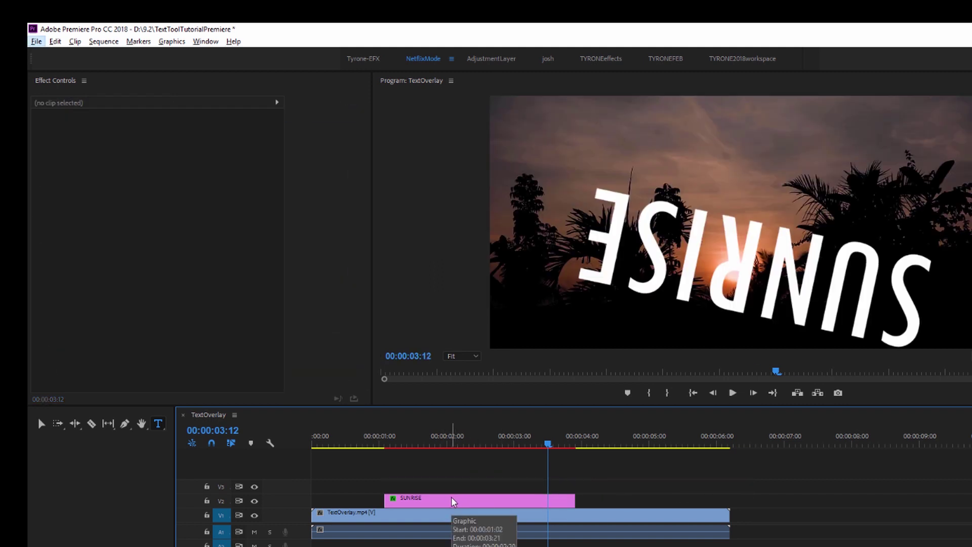
key(alt)
drag(452, 498, 587, 490)
key(space)
click(529, 448)
key(space)
click(546, 444)
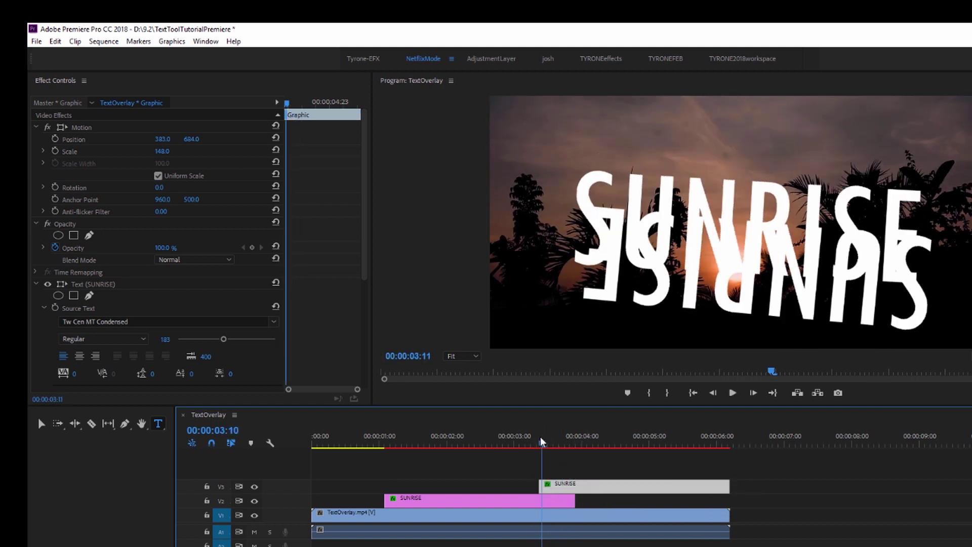
click(545, 443)
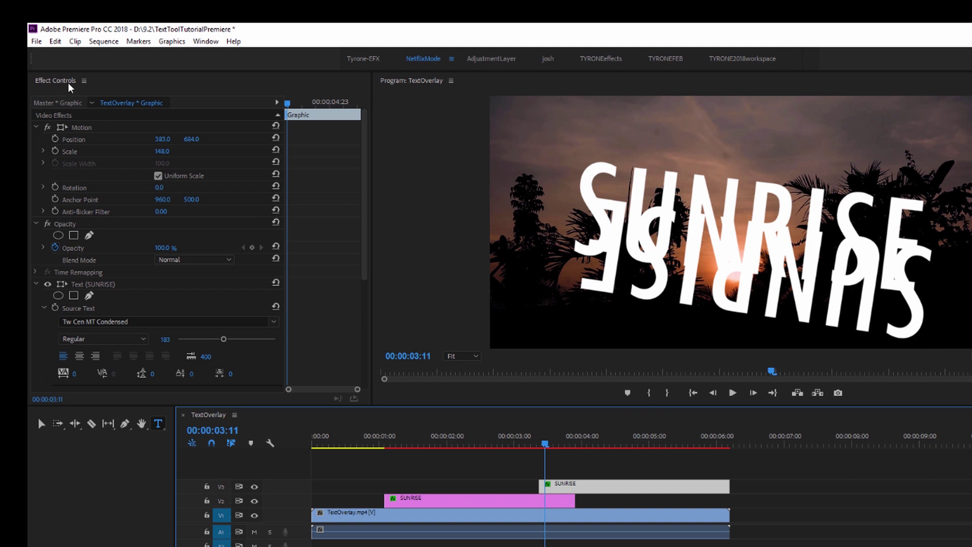
- Search the effects for "cross", apply Cross Dissolve to the start of the V3 SUNRISE clip and shorten it to 00:00:00:14
click(207, 42)
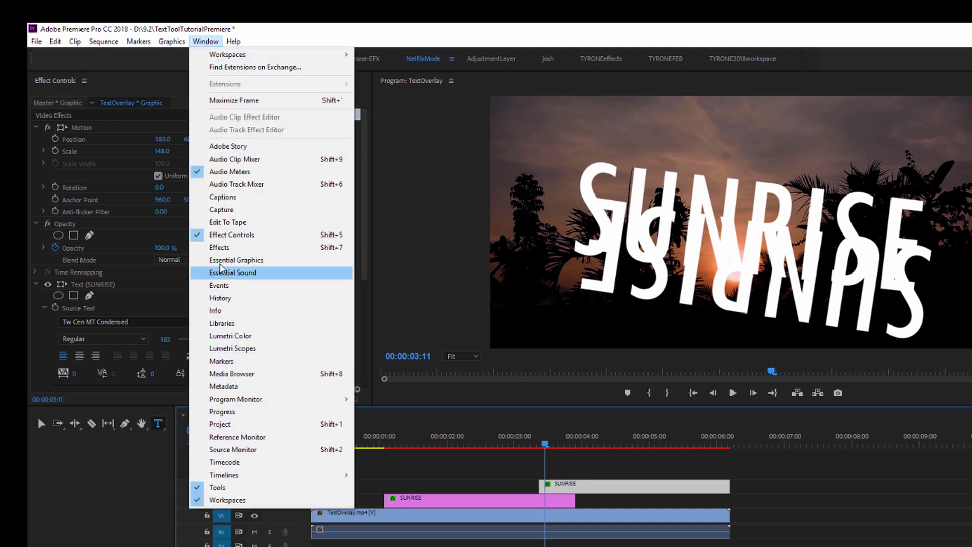
click(220, 248)
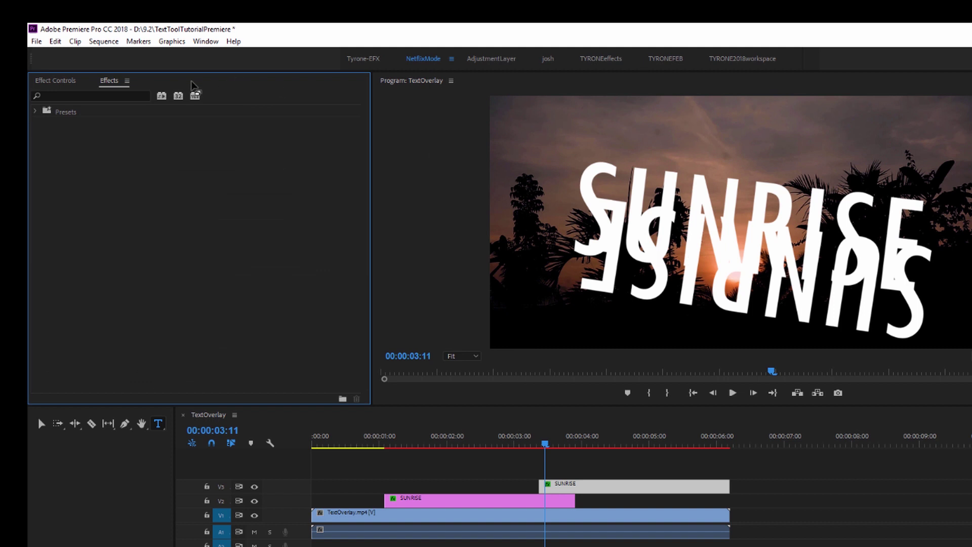
click(79, 96)
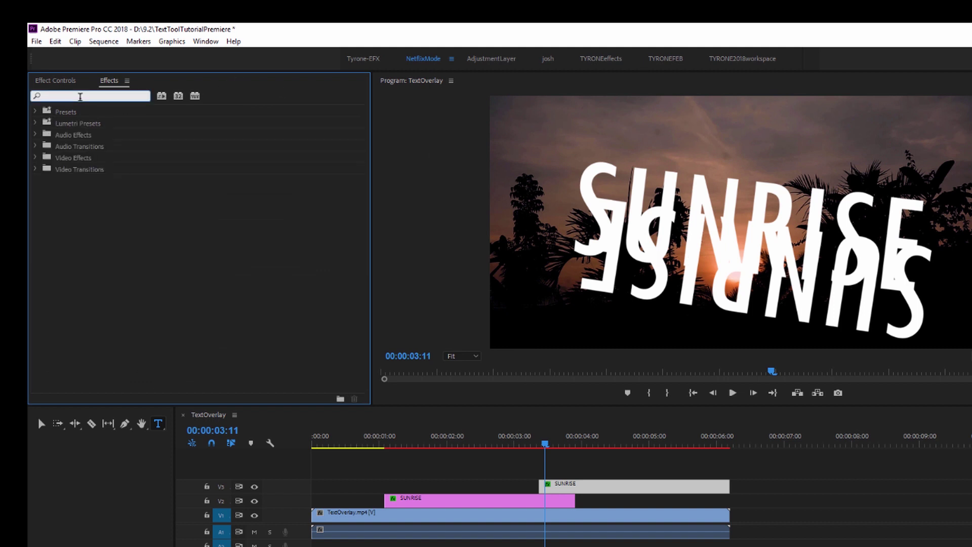
text(cross)
drag(83, 307, 548, 489)
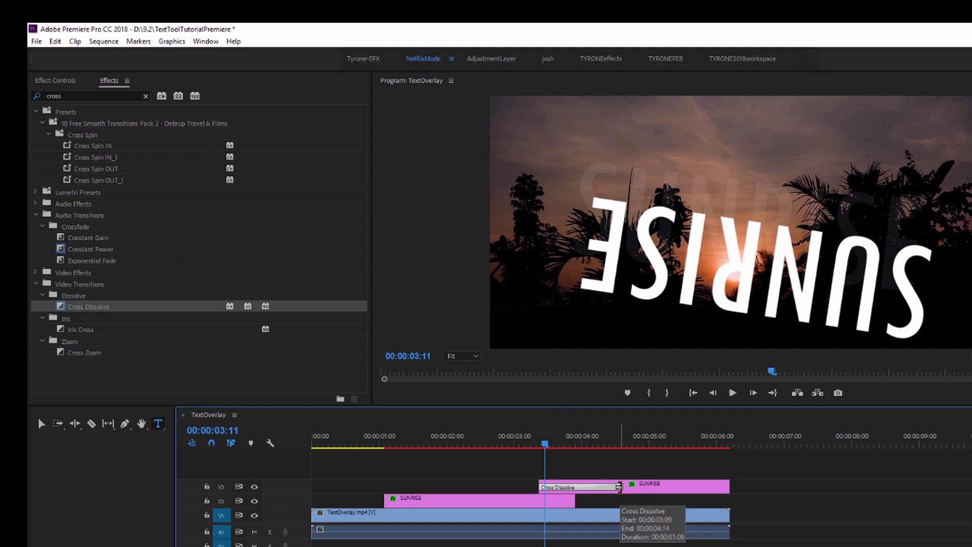
drag(619, 487, 573, 486)
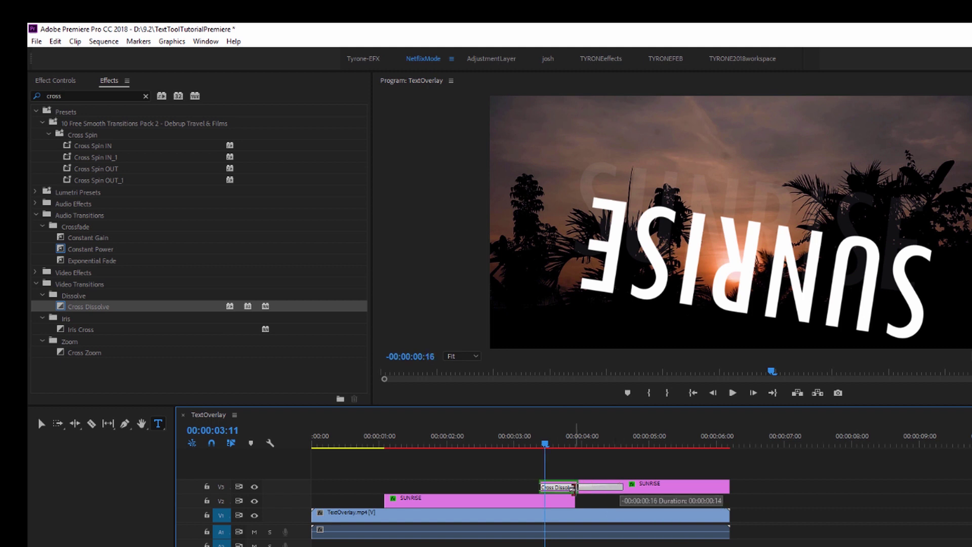
- Add a Cross Dissolve to the end of the V2 SUNRISE clip and preview the transition from 00:00:03:01
click(518, 440)
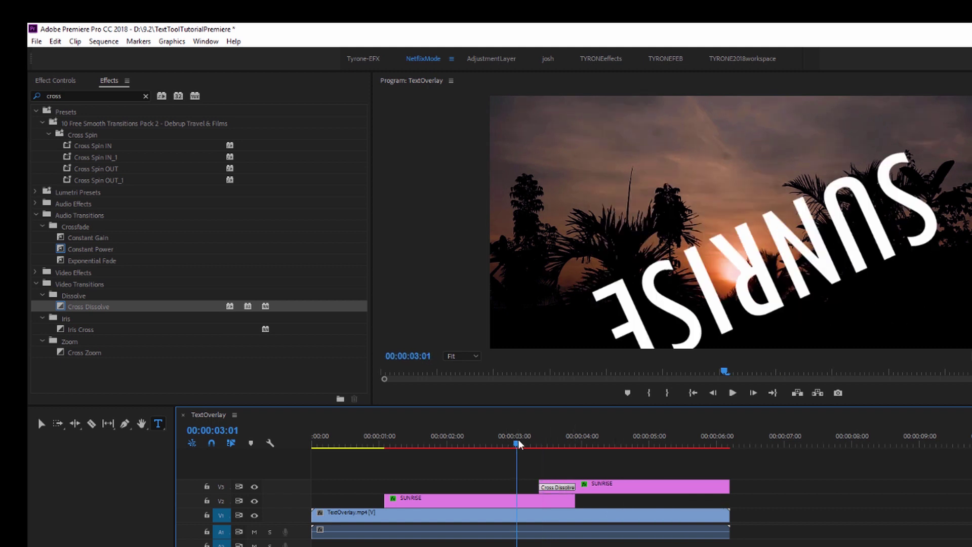
key(space)
click(518, 440)
drag(65, 308, 499, 501)
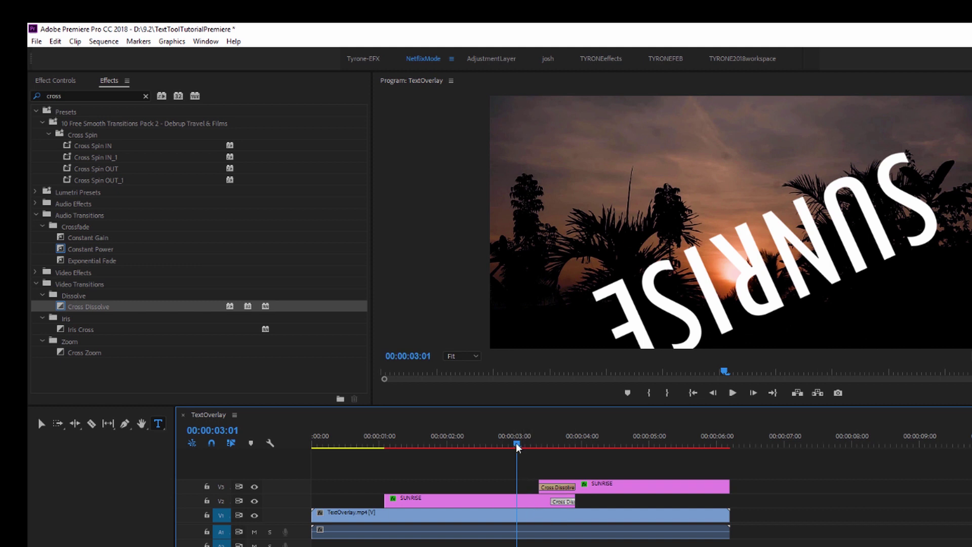
key(space)
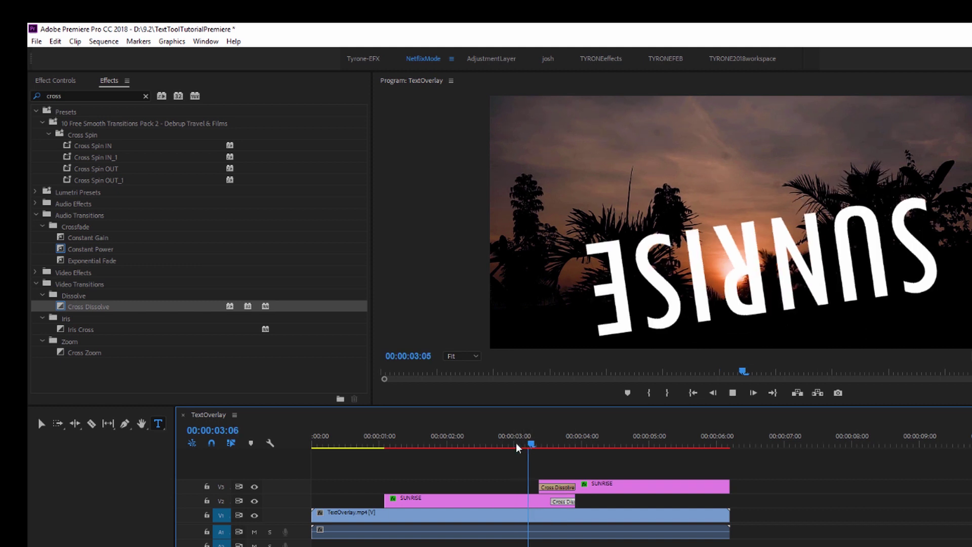
key(space)
- Shift the V2 SUNRISE clip slightly earlier so its ending dissolve begins with the V3 clip, and preview the crossfade
drag(557, 506, 548, 509)
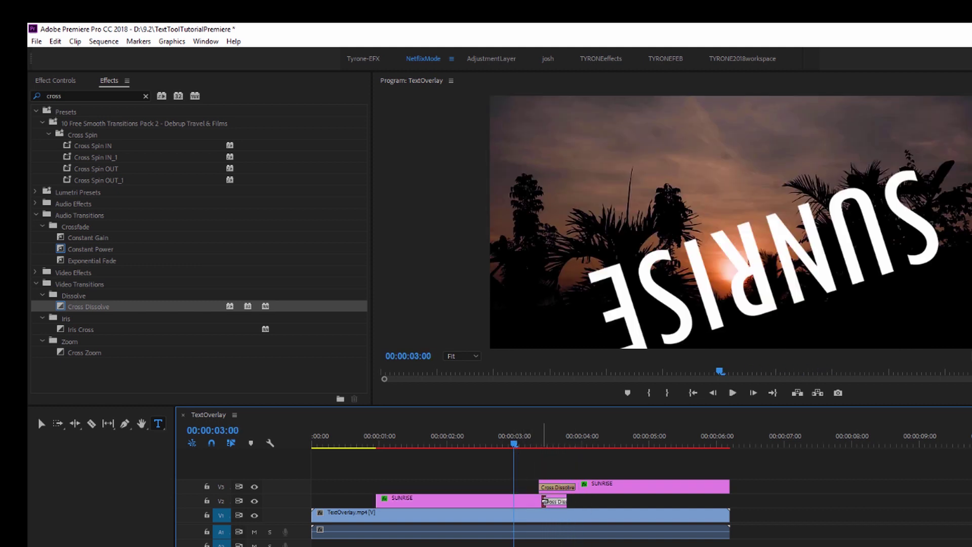
key(space)
click(531, 440)
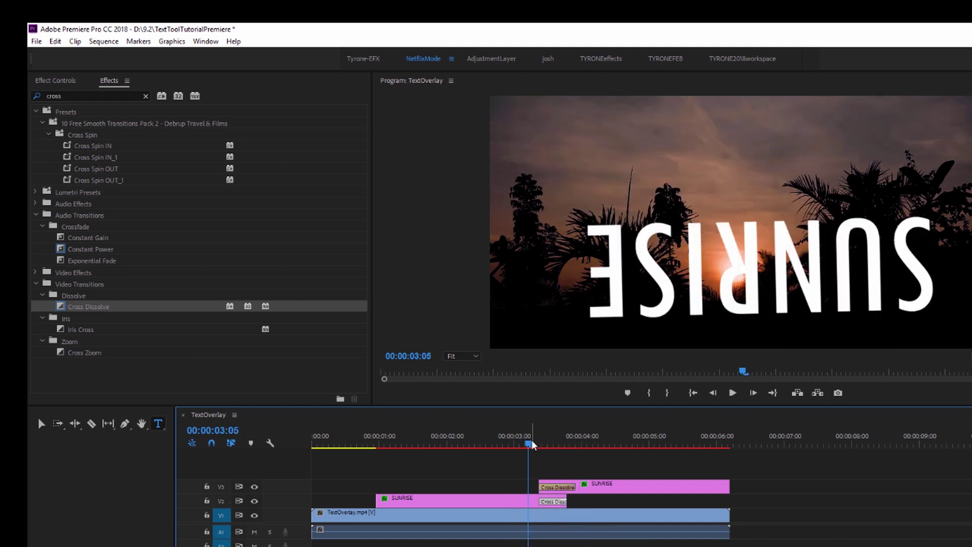
key(space)
click(532, 440)
key(space)
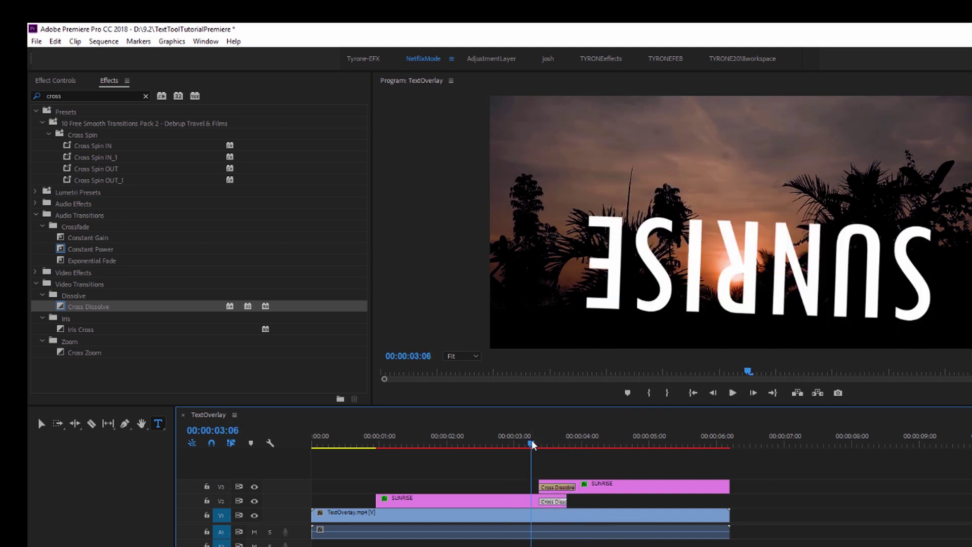
key(space)
- Delete the duplicate SUNRISE clip on V3 and move the playhead to 00:00:02:00
drag(673, 463, 637, 494)
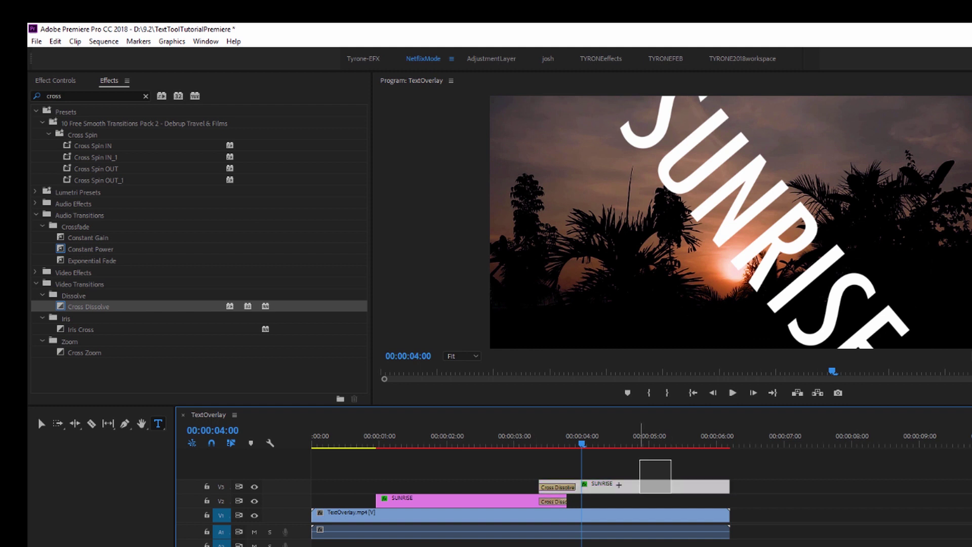
key(Delete)
click(447, 440)
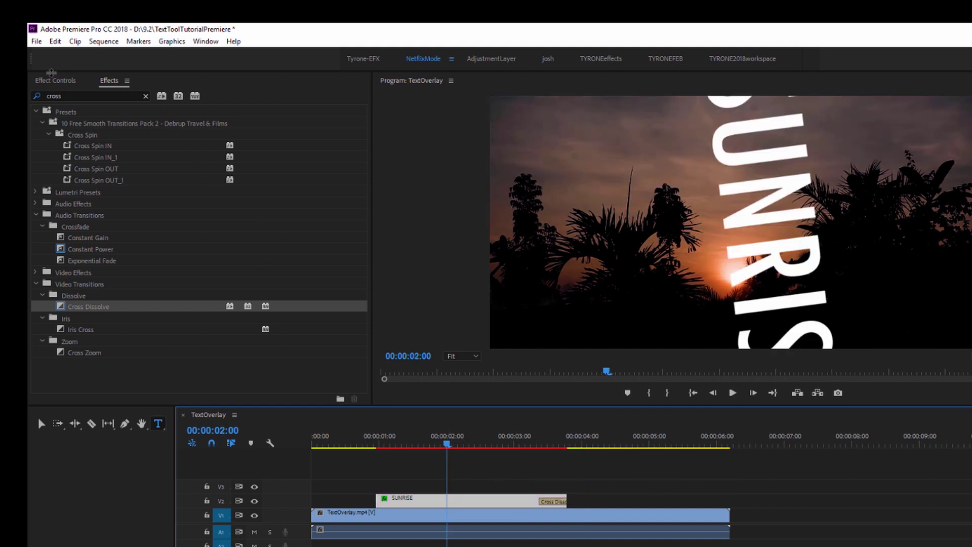
- Delete the rotation keyframes of the remaining SUNRISE clip's text layer in Effect Controls
click(52, 79)
scroll(367, 233, down, 5)
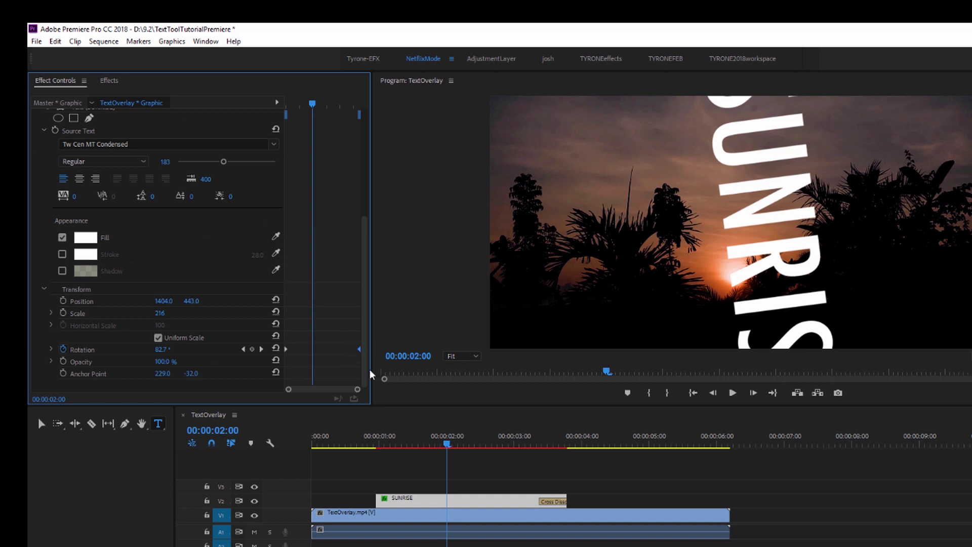
key(Delete)
drag(320, 328, 267, 372)
key(Delete)
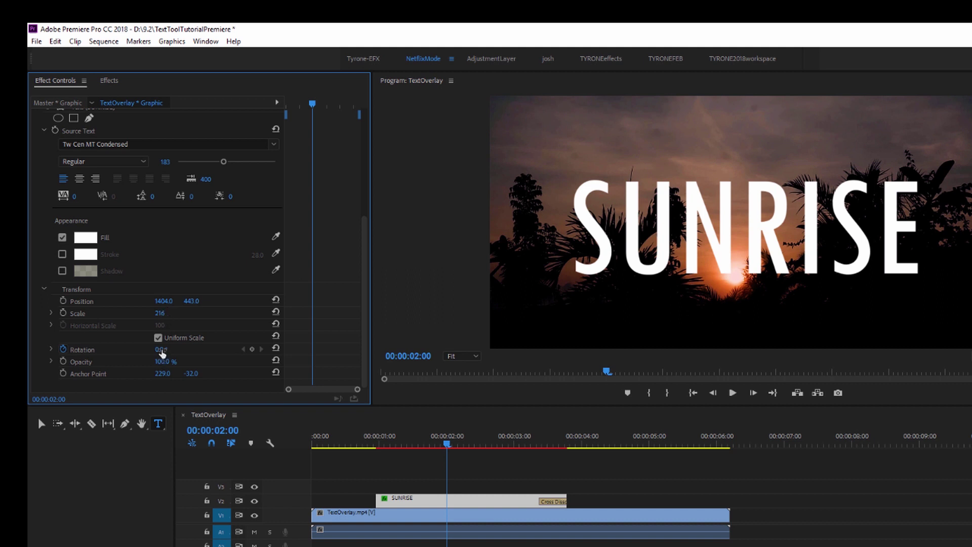
- Set the text layer's horizontal position to 1384 and look through the clip's effect settings
drag(168, 301, 158, 302)
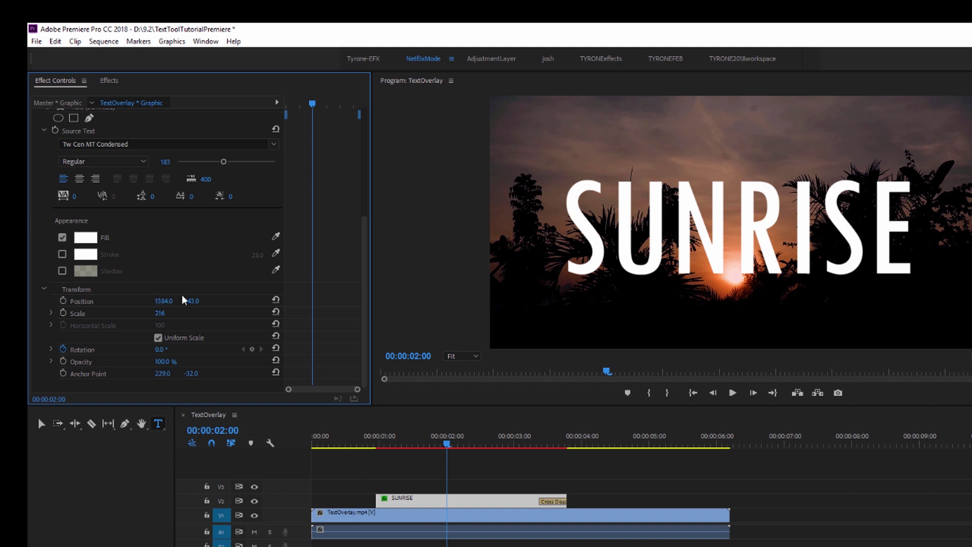
drag(366, 296, 359, 219)
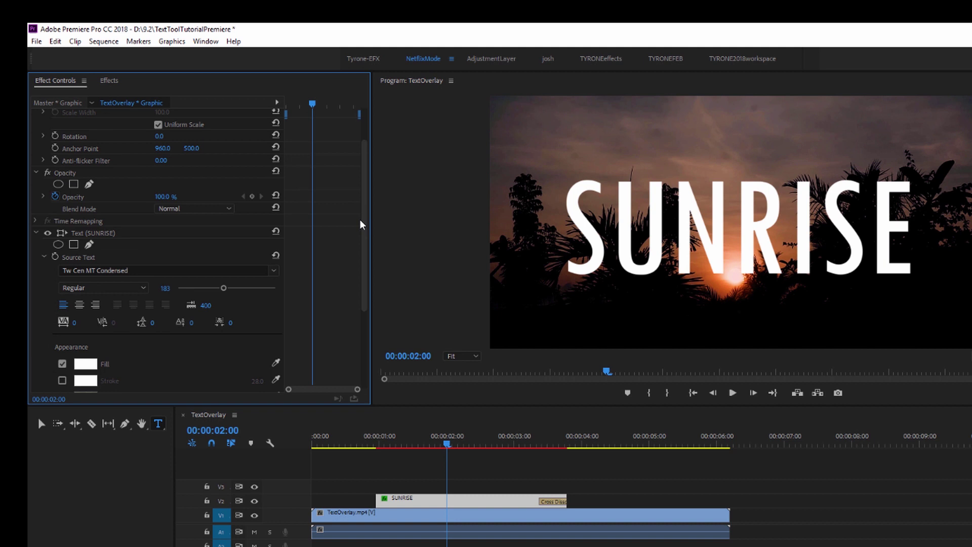
drag(359, 219, 376, 333)
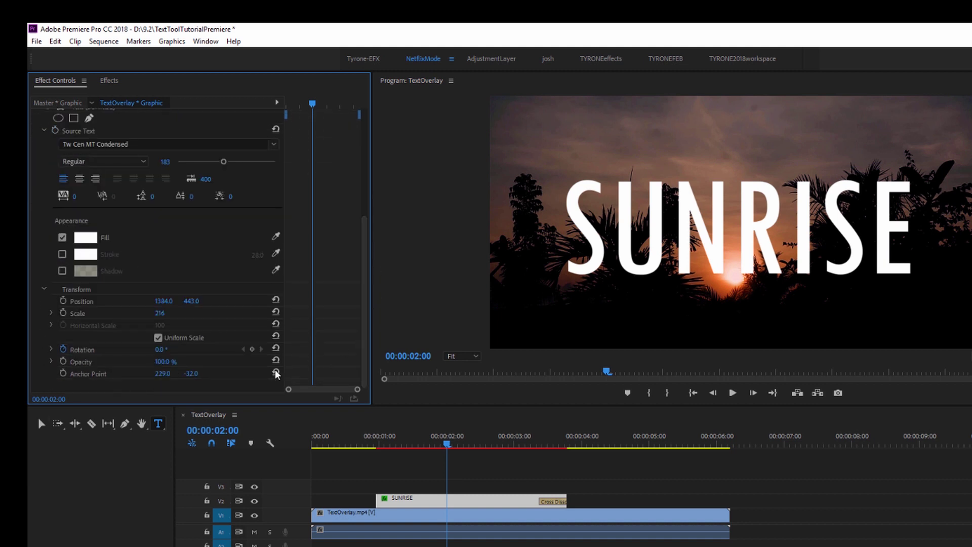
- Set the SUNRISE text layer's opacity to 20% and preview how the faded title appears over the footage
click(166, 362)
text(20)
key(Return)
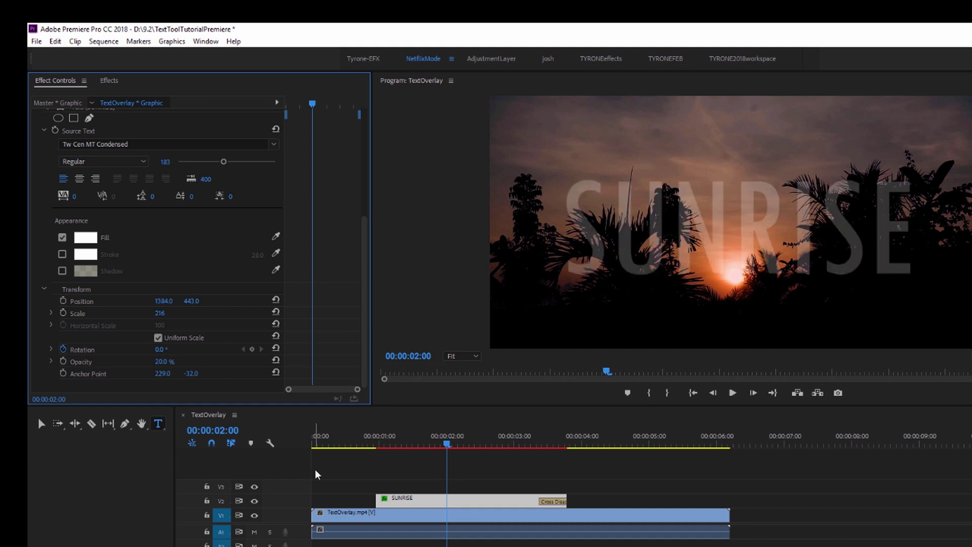
click(375, 438)
key(space)
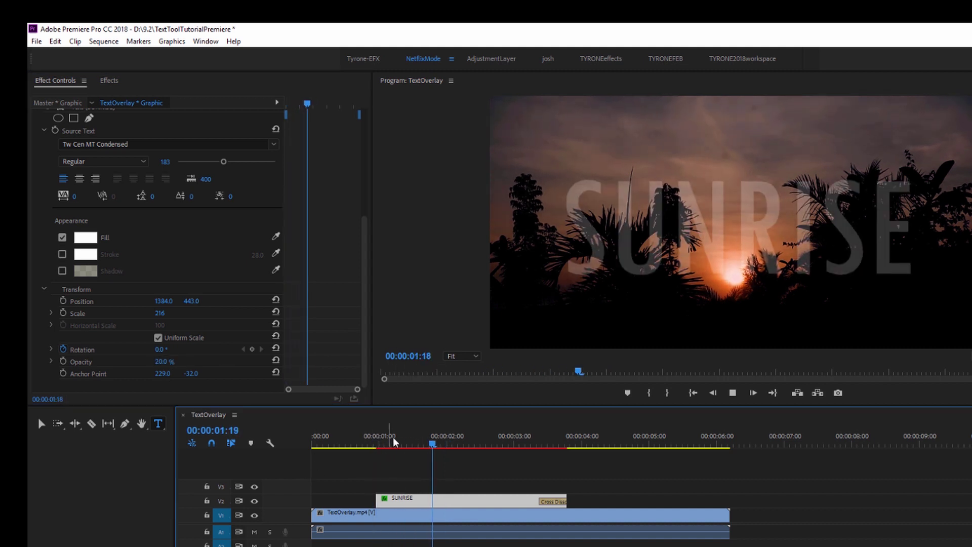
click(318, 439)
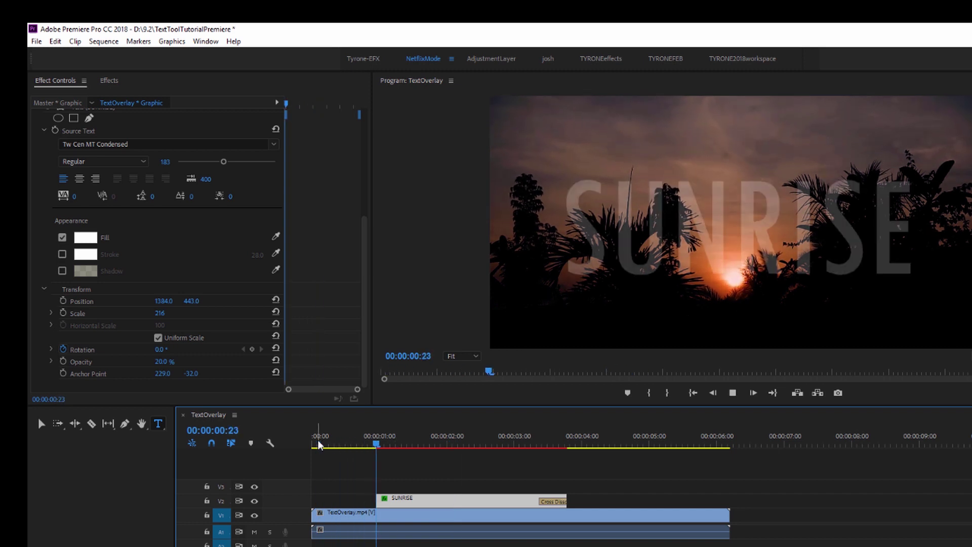
key(space)
- Set the text layer's opacity to 50%, preview it from the clip's start, and save the project
click(380, 439)
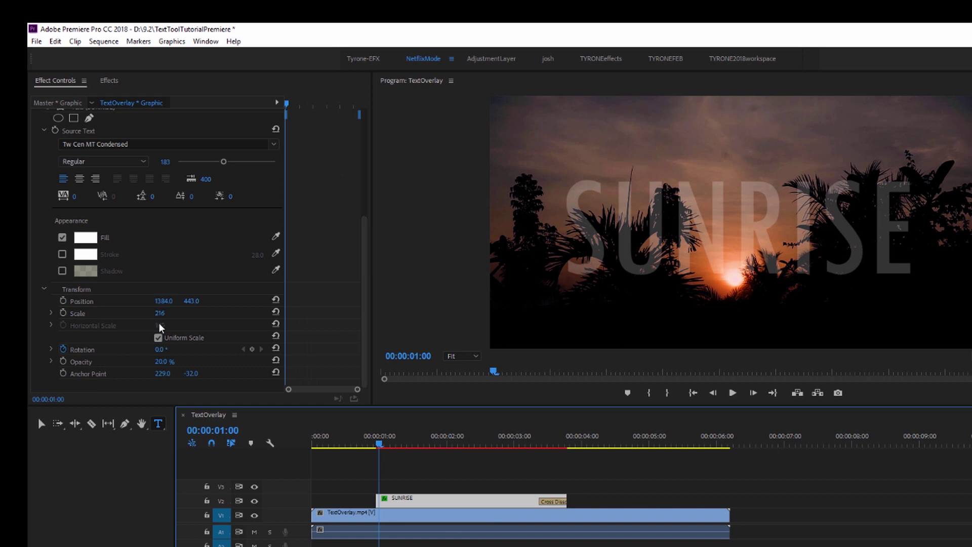
click(161, 362)
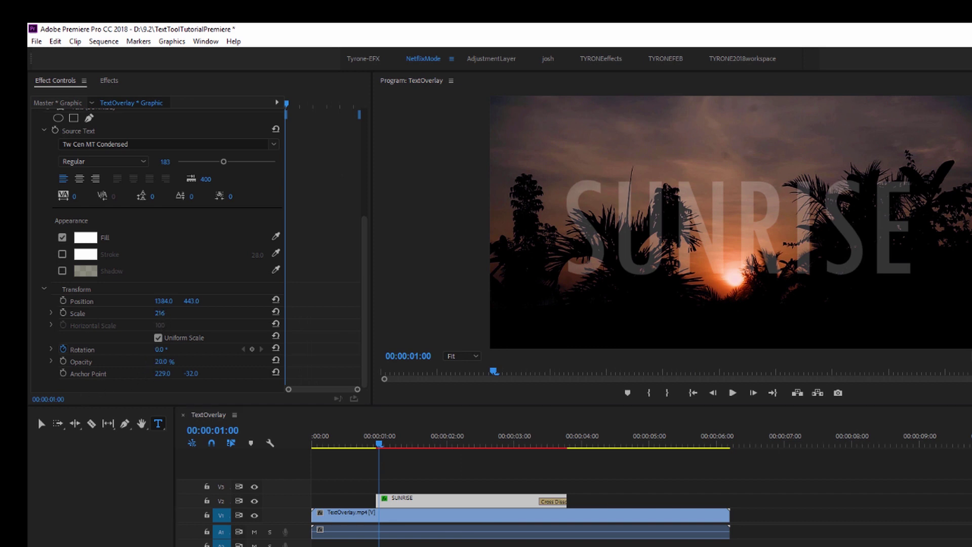
text(50)
key(Return)
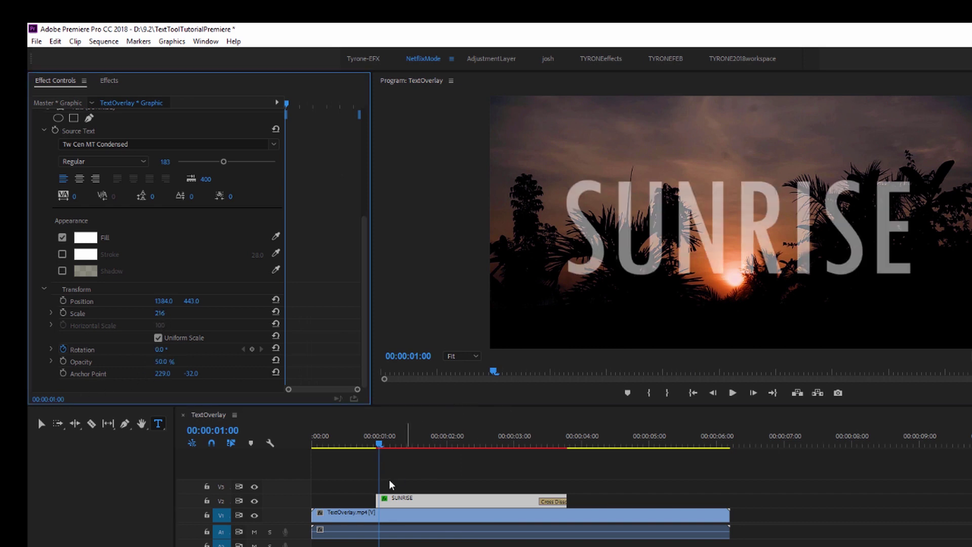
click(373, 445)
key(space)
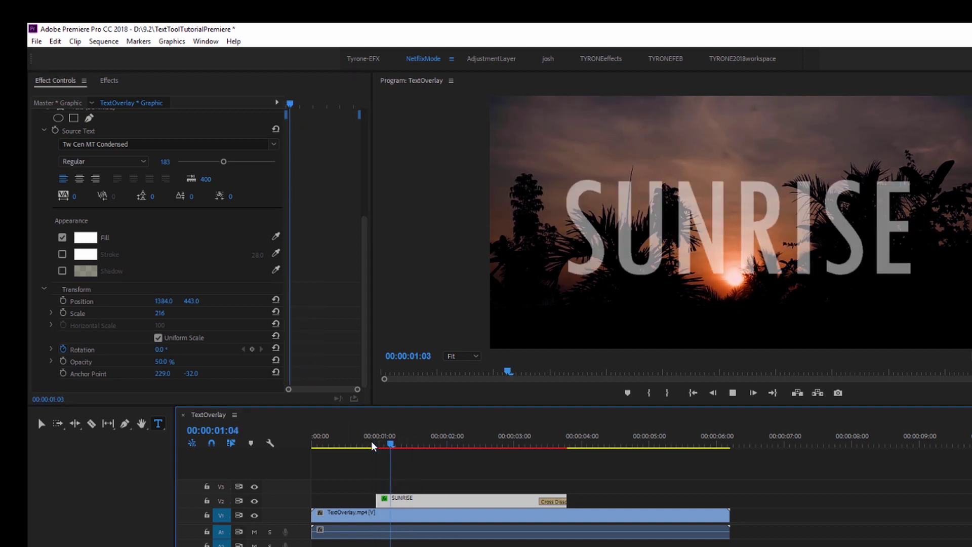
key(ctrl+s)
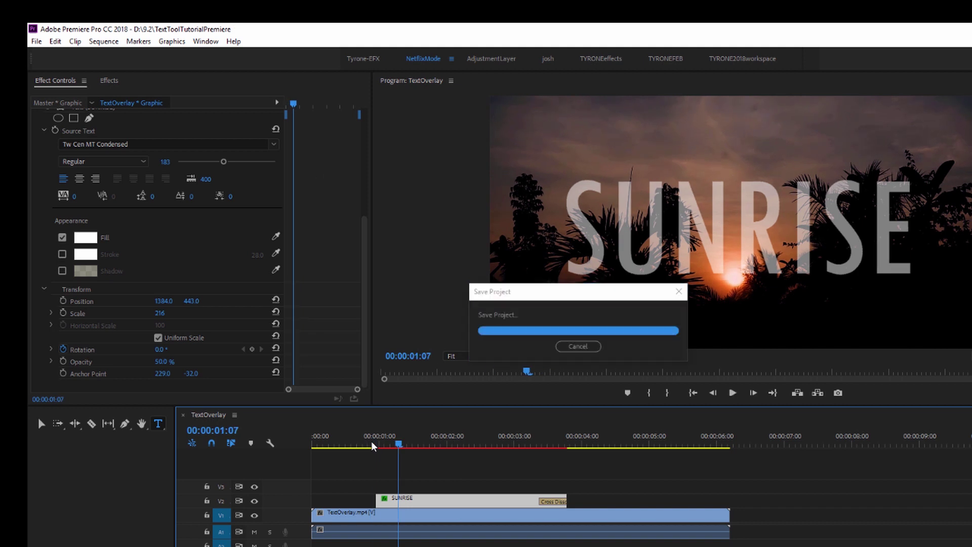
- Remove the Cross Dissolve from the end of the SUNRISE clip on V2 and reselect the clip
drag(368, 436, 511, 458)
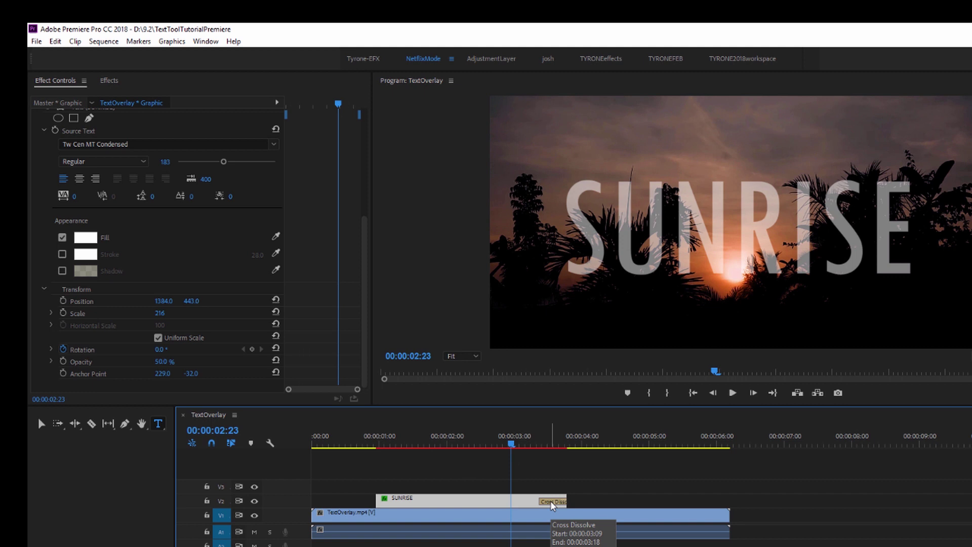
click(550, 500)
right_click(550, 500)
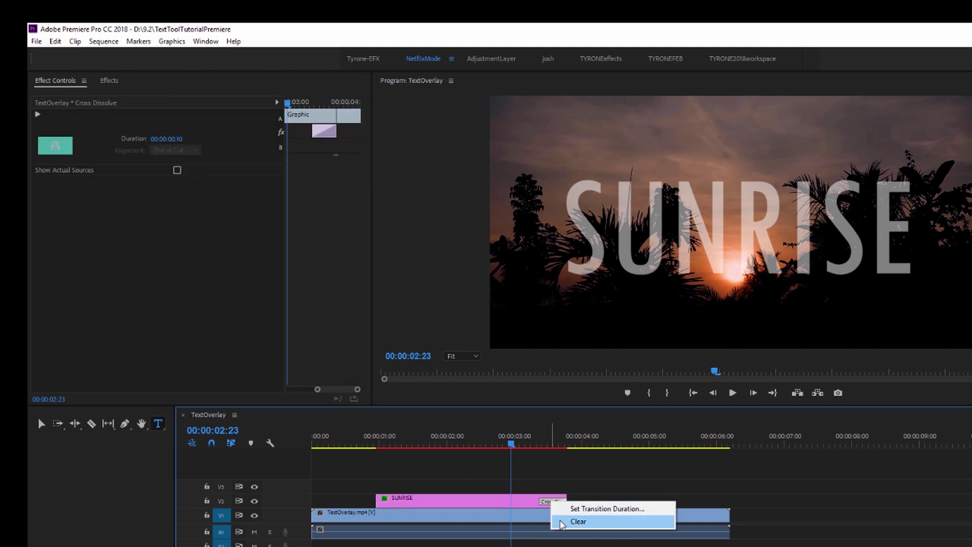
click(561, 522)
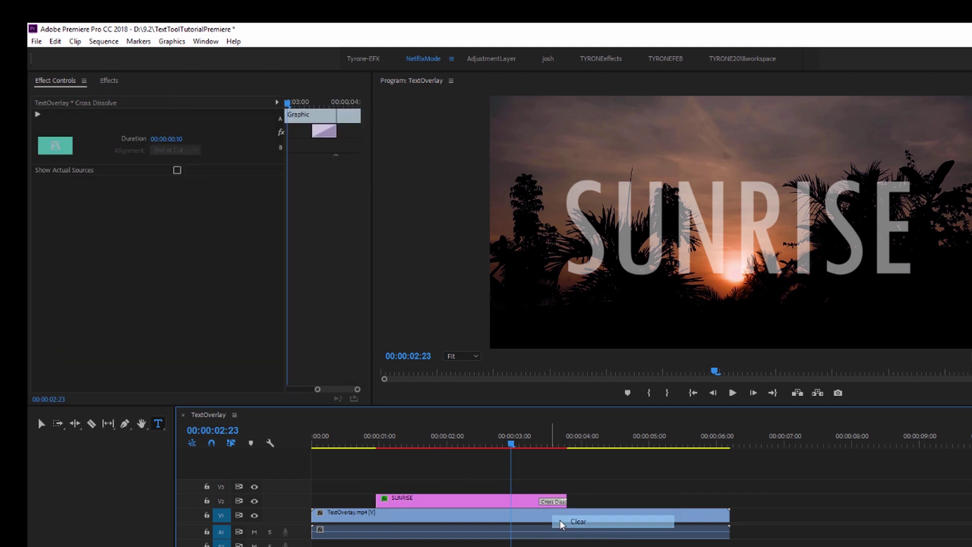
click(528, 506)
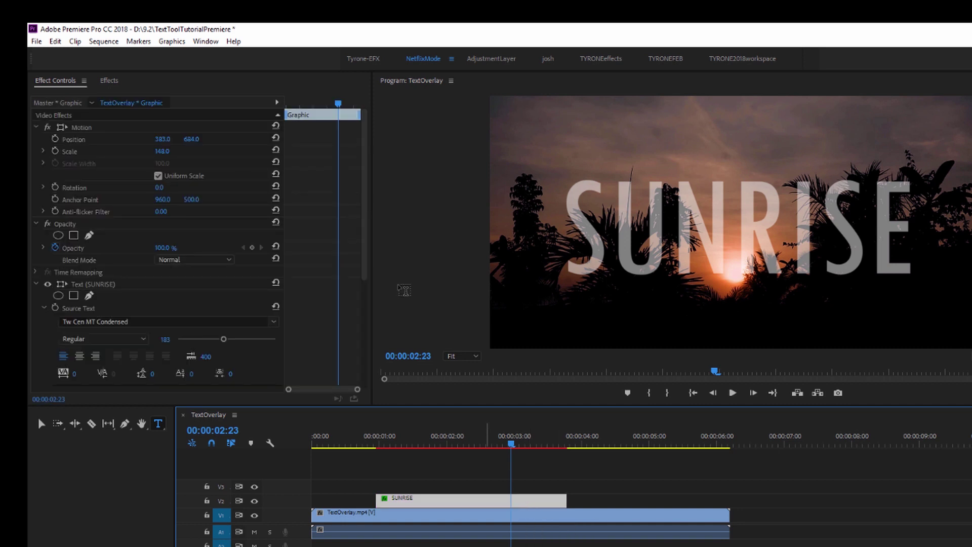
- Set the text layer's opacity to 5%, enable opacity keyframing, and move the keyframe to the clip's start
drag(363, 192, 355, 373)
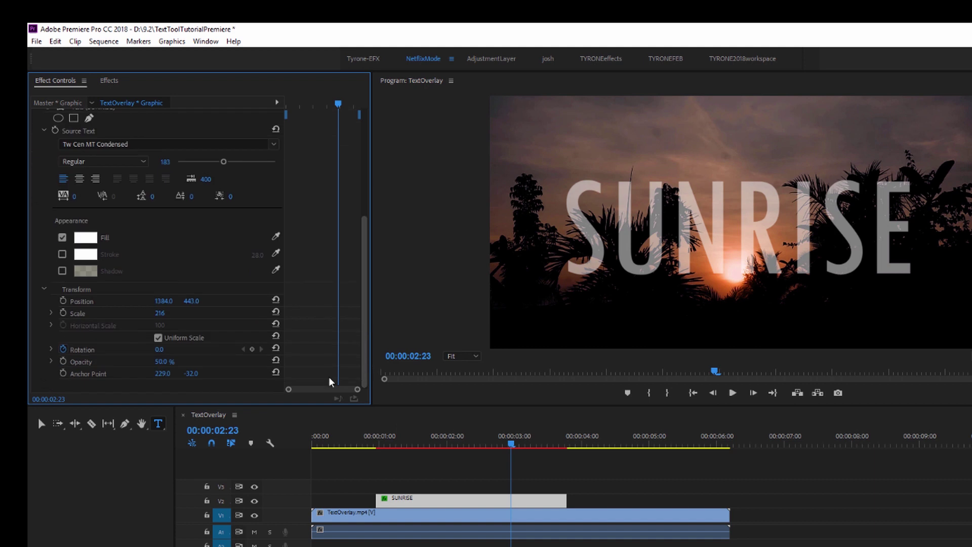
click(163, 362)
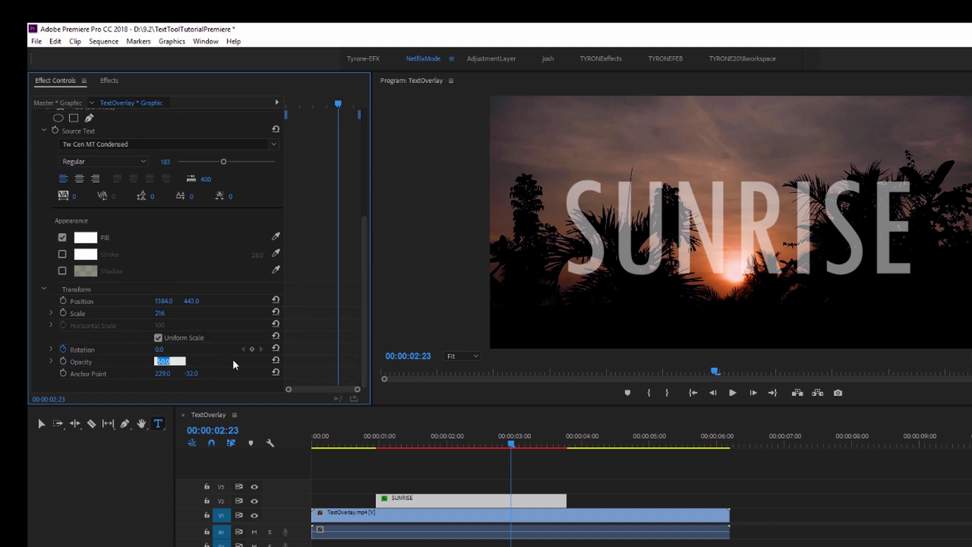
text(5)
key(Return)
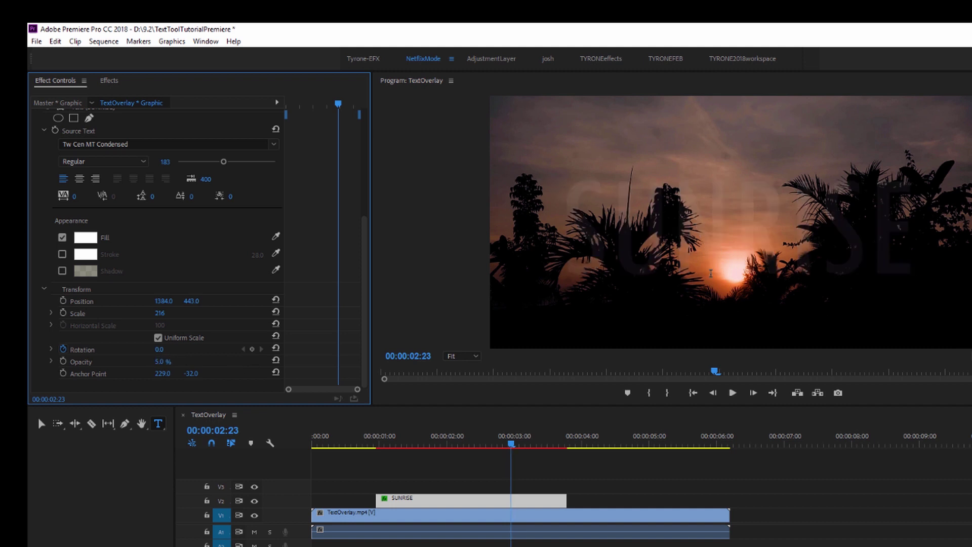
click(62, 361)
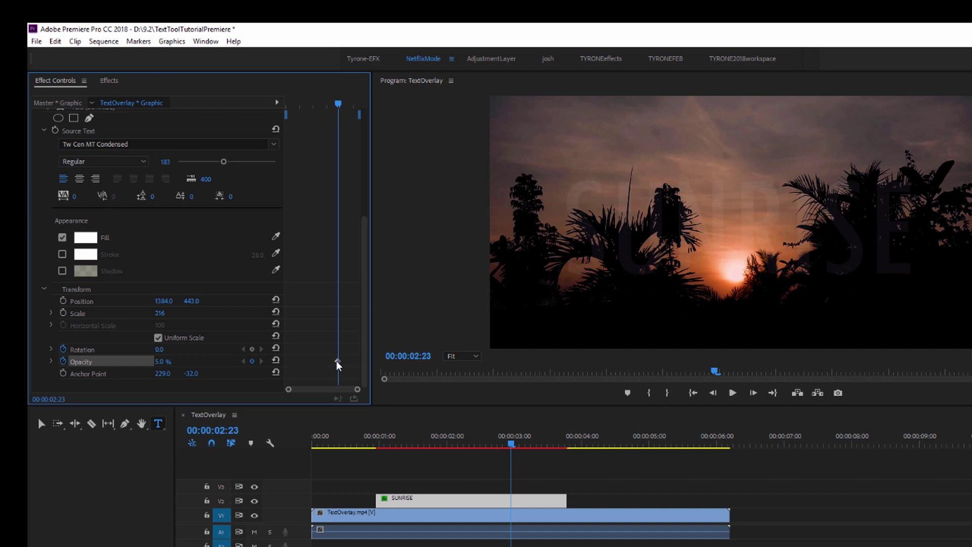
drag(336, 361, 277, 364)
- Add a text opacity keyframe of 65% at 00:00:03:09
drag(378, 442, 430, 467)
drag(429, 467, 539, 464)
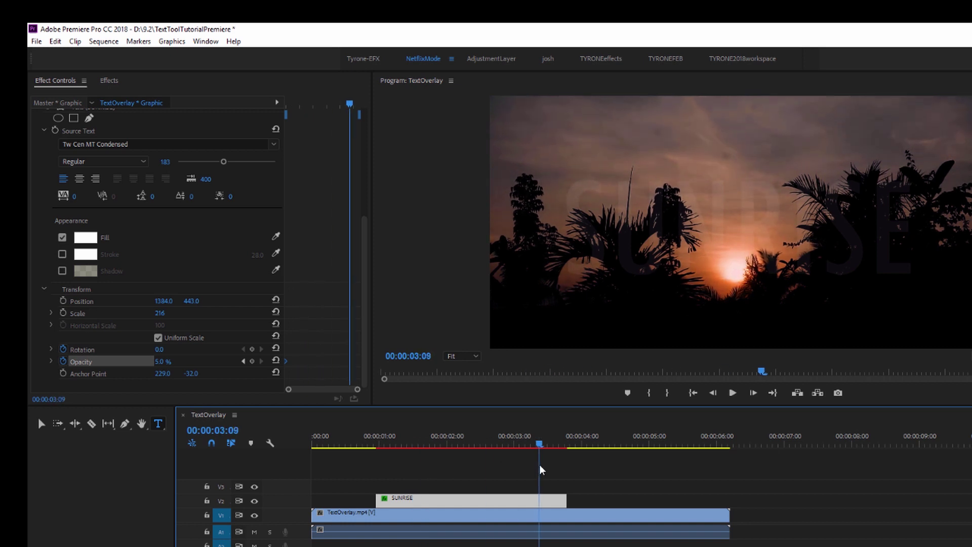
click(169, 361)
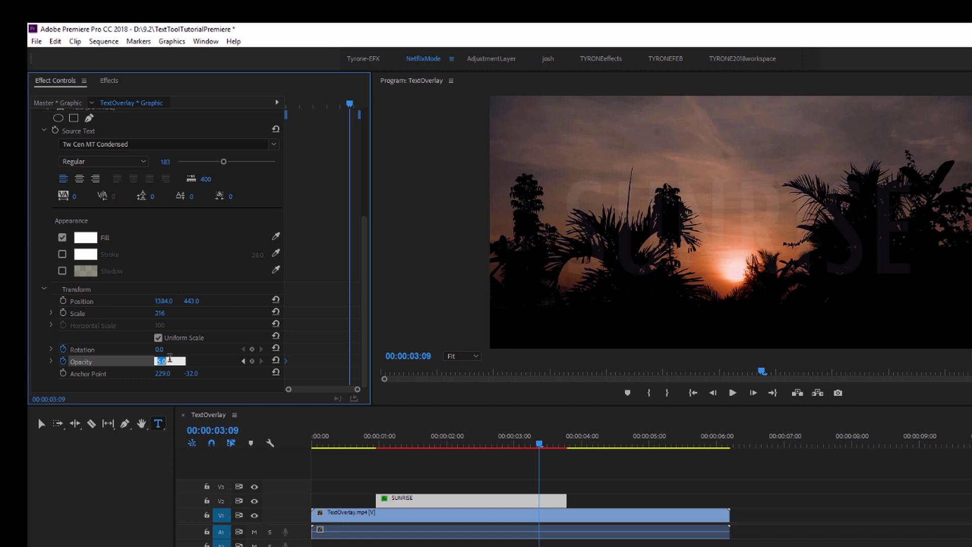
text(65)
key(Return)
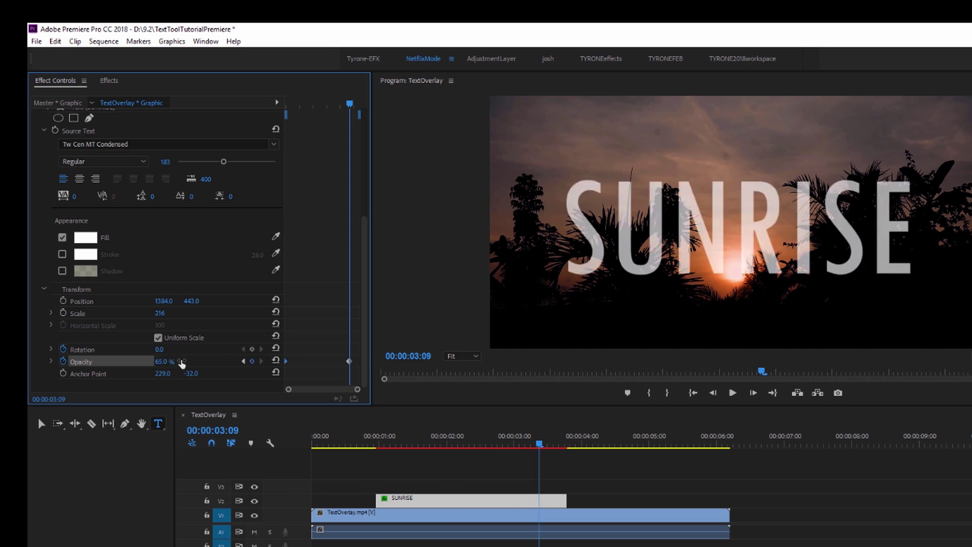
- Change the second opacity keyframe to 40%, move it to the clip's end, and play back the fade
click(169, 361)
text(40)
key(Return)
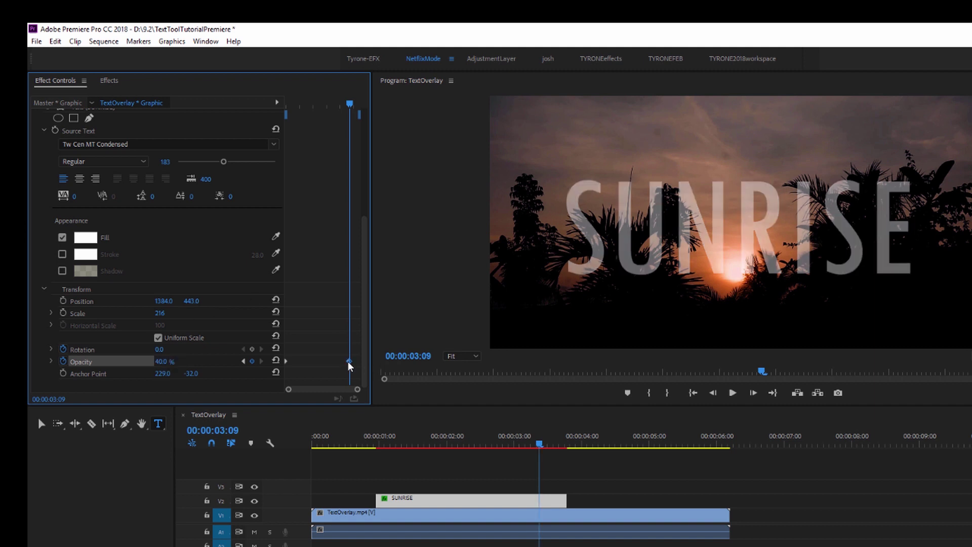
drag(348, 360, 433, 359)
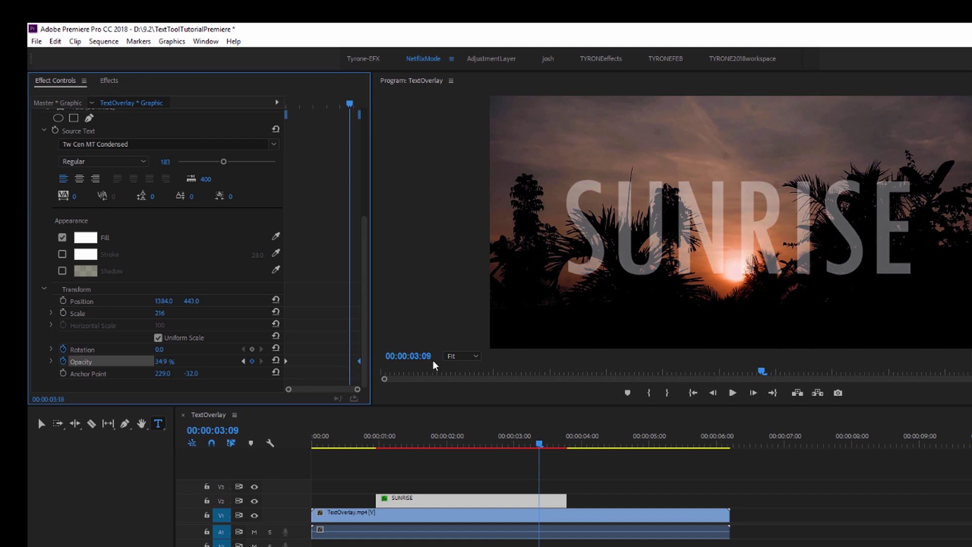
click(365, 442)
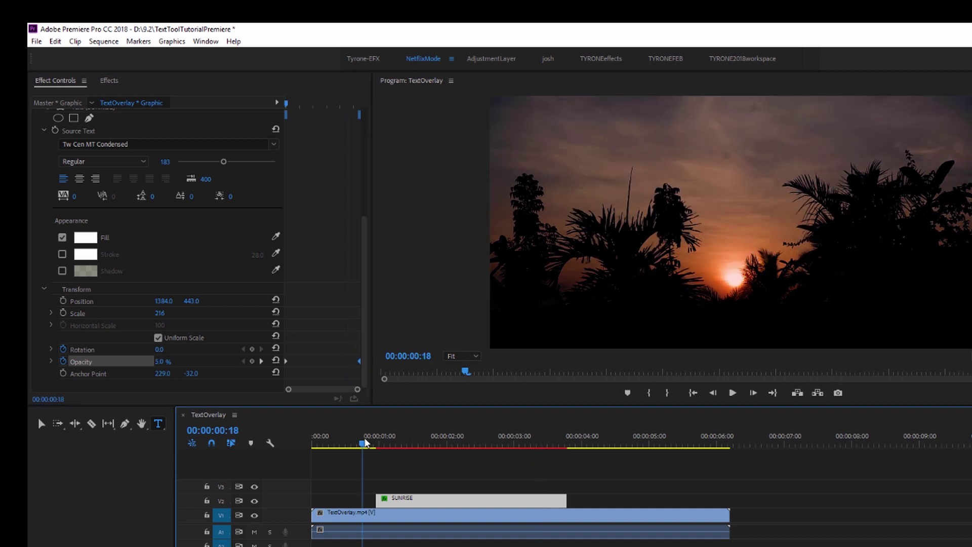
key(space)
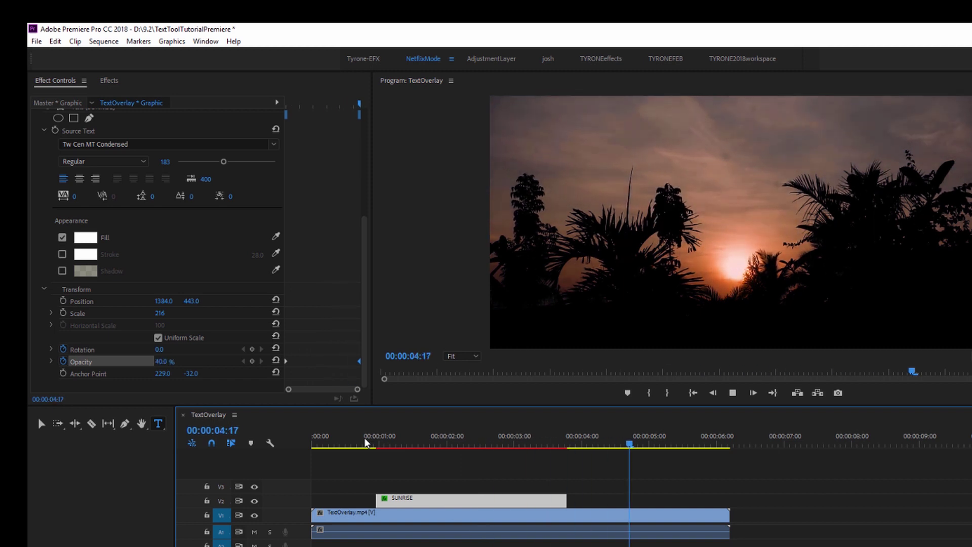
key(space)
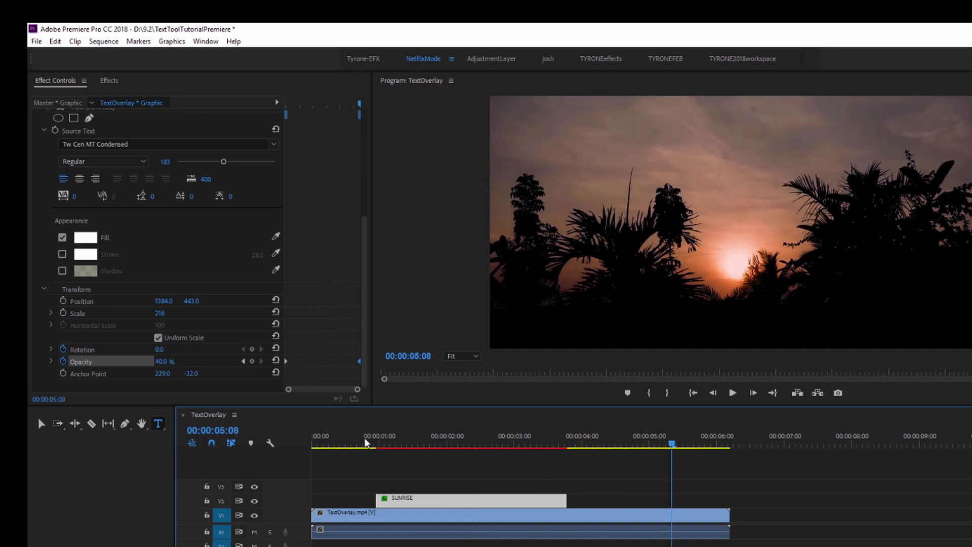
- Delete the ending opacity keyframe and add one of 100% at 00:00:03:16
drag(543, 443, 560, 443)
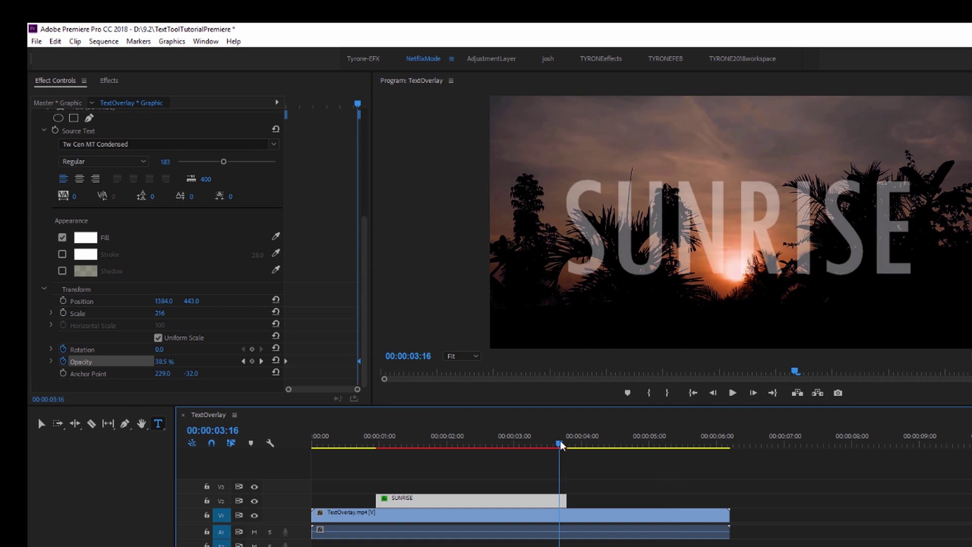
drag(336, 347, 362, 372)
drag(340, 339, 368, 372)
key(Delete)
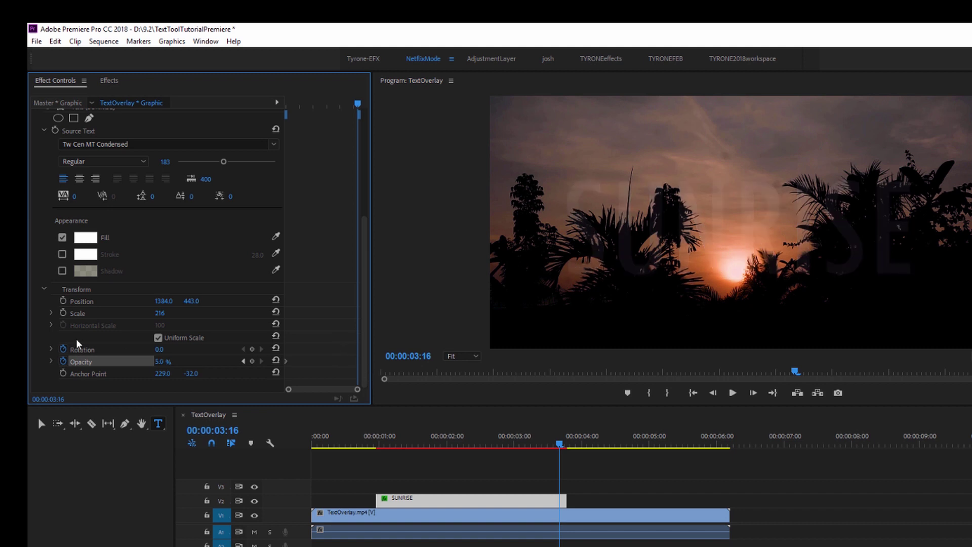
click(161, 363)
text(100)
key(Return)
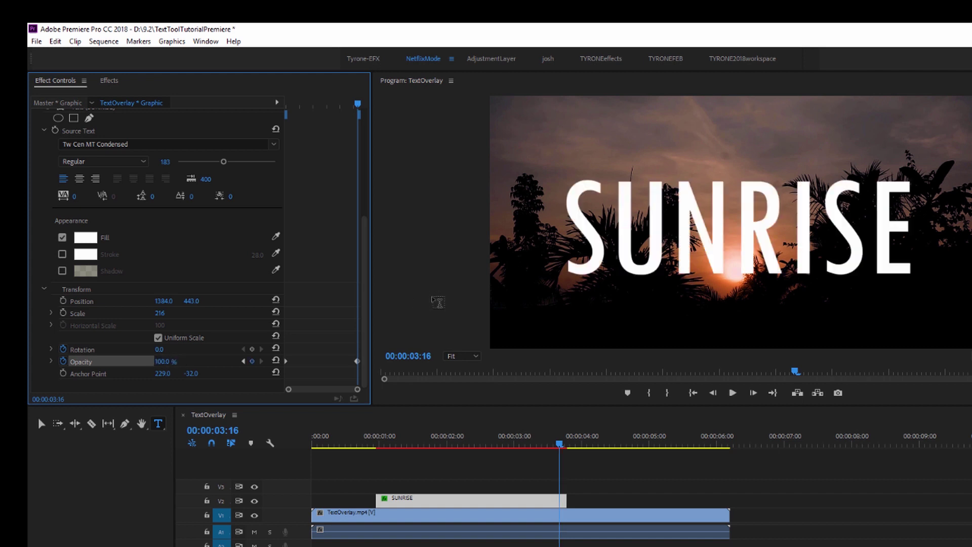
- Preview the opacity fade and extend the SUNRISE clip at both ends to span the whole V1 clip
click(367, 441)
key(space)
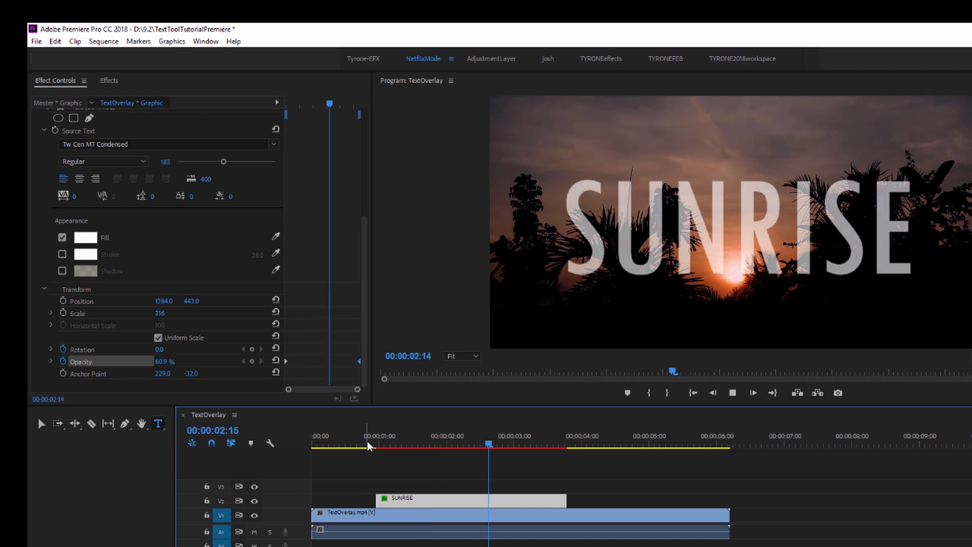
key(space)
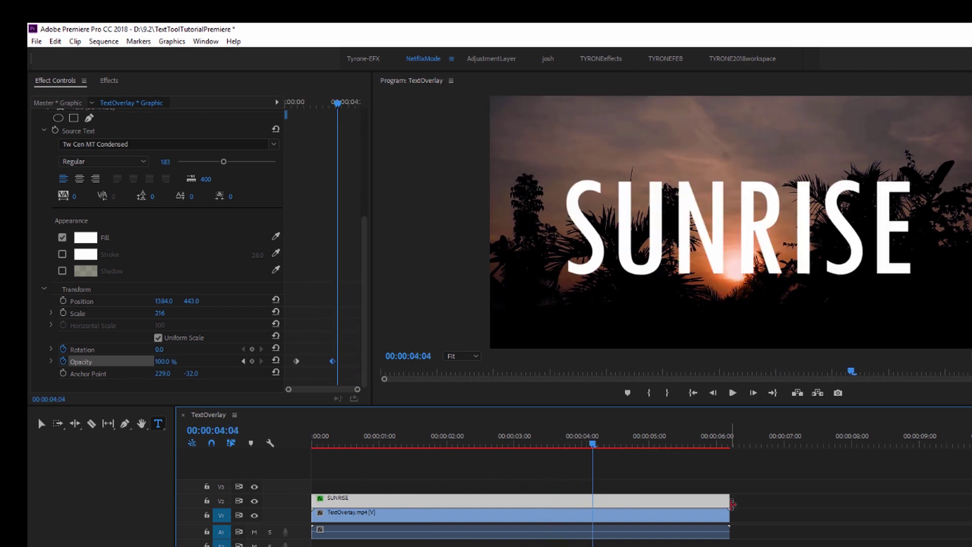
- Move the opacity keyframes to the start and end of the extended SUNRISE clip and play the fade
drag(346, 441, 289, 441)
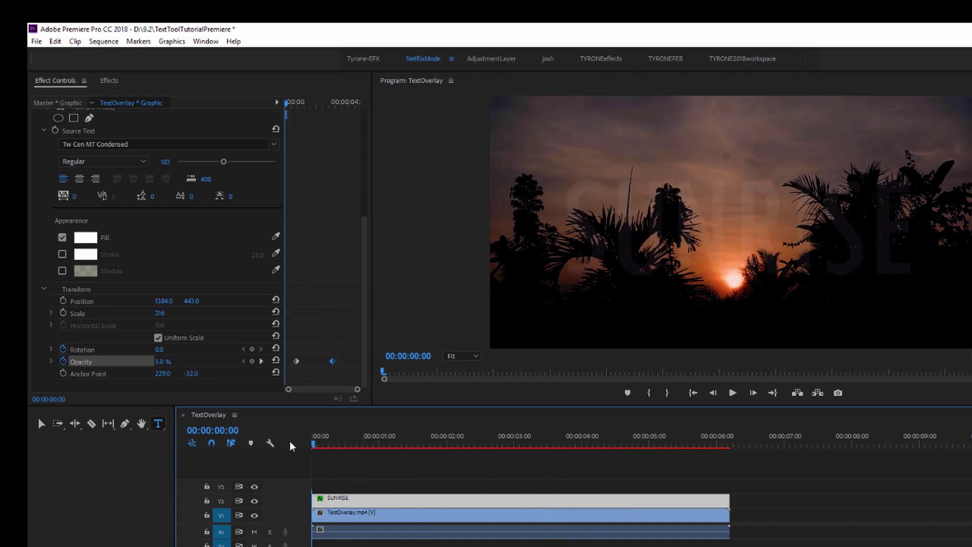
key(space)
click(296, 361)
drag(296, 362, 361, 361)
key(space)
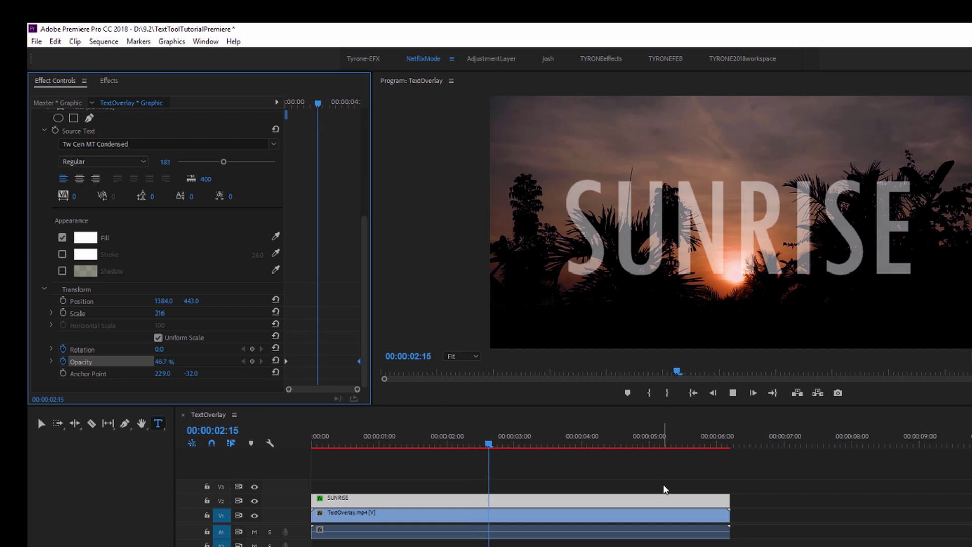
- Move the 100% opacity keyframe to 00:00:02:22 and place the playhead at 00:00:05:05
click(498, 443)
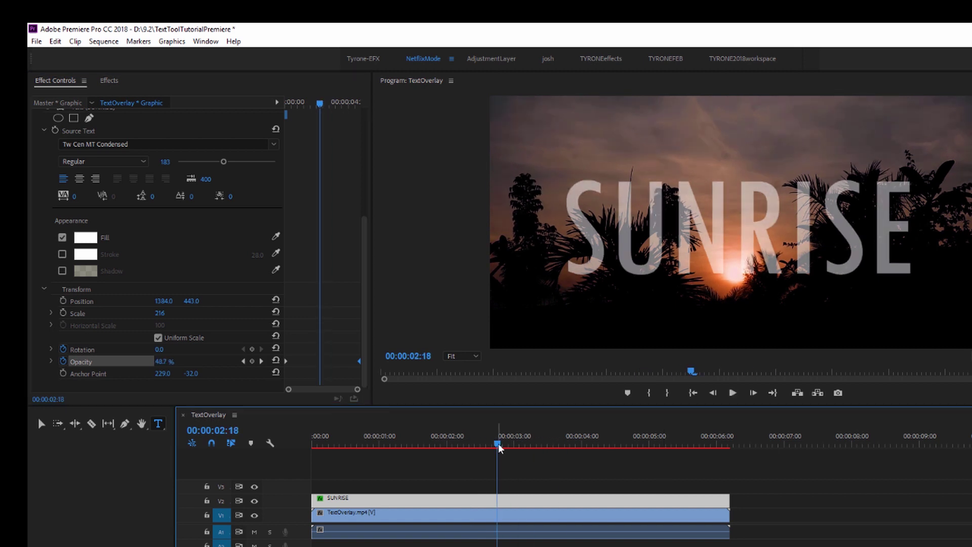
mouse_move(498, 442)
mouse_down()
mouse_move(703, 455)
mouse_move(508, 453)
mouse_up()
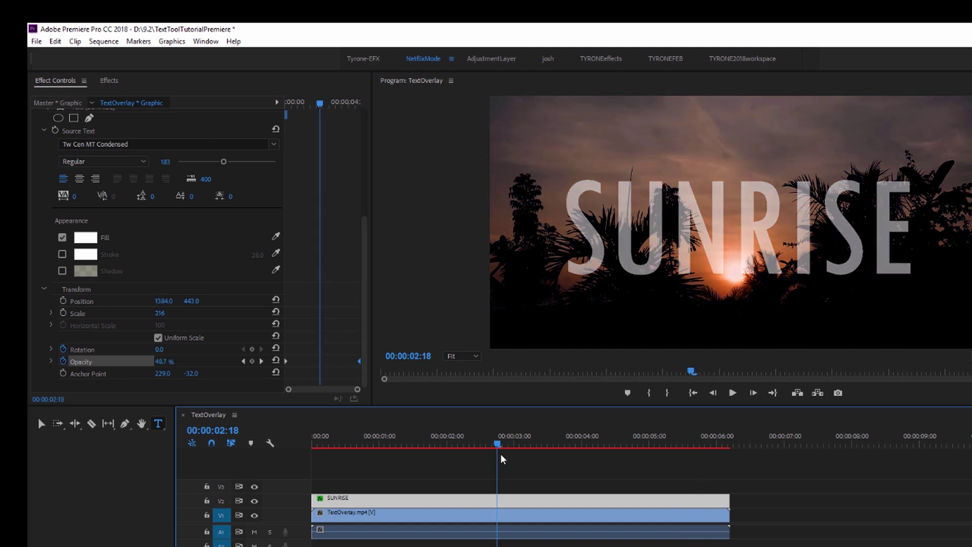
click(359, 360)
drag(356, 360, 324, 363)
click(287, 360)
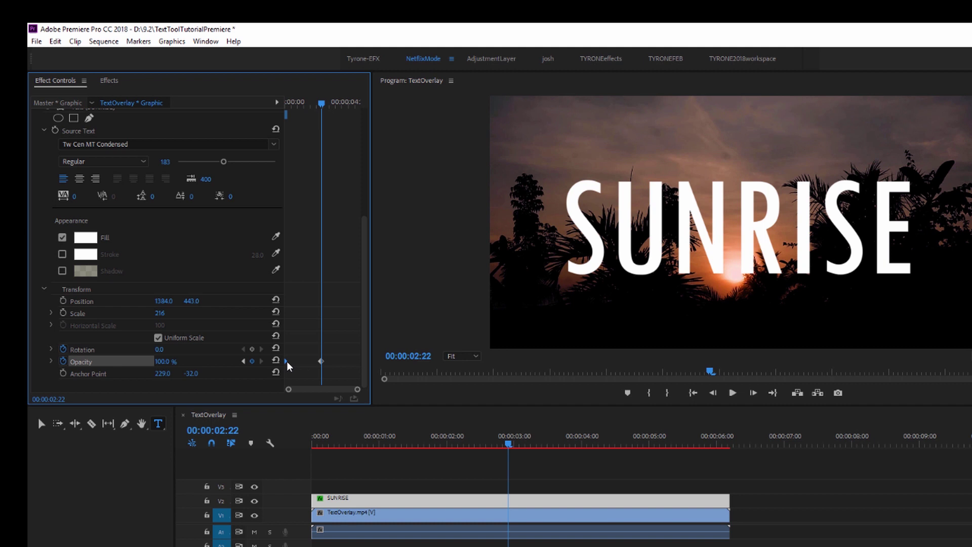
click(353, 102)
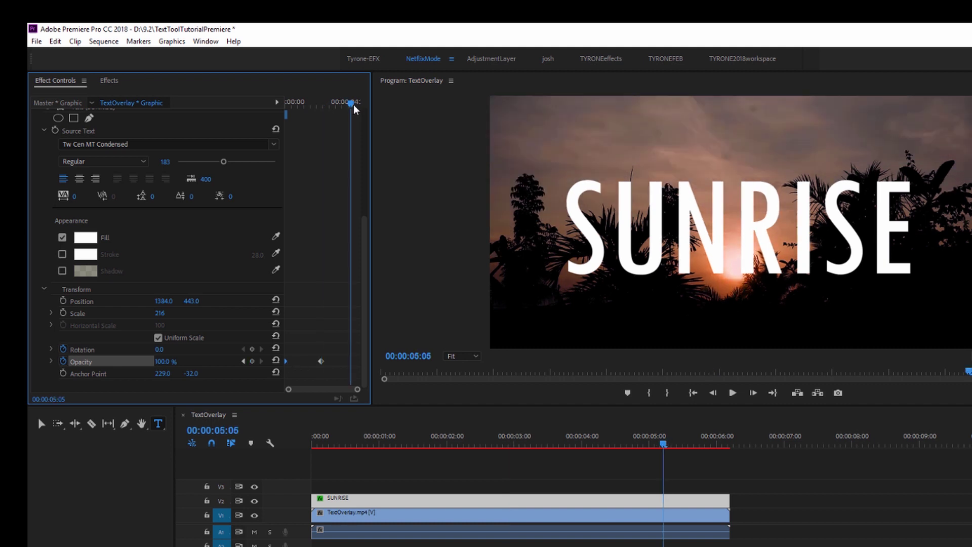
- Paste the 5% opacity keyframe at 00:00:05:05, move it to the end of the SUNRISE clip and play the fade
key(ctrl+v)
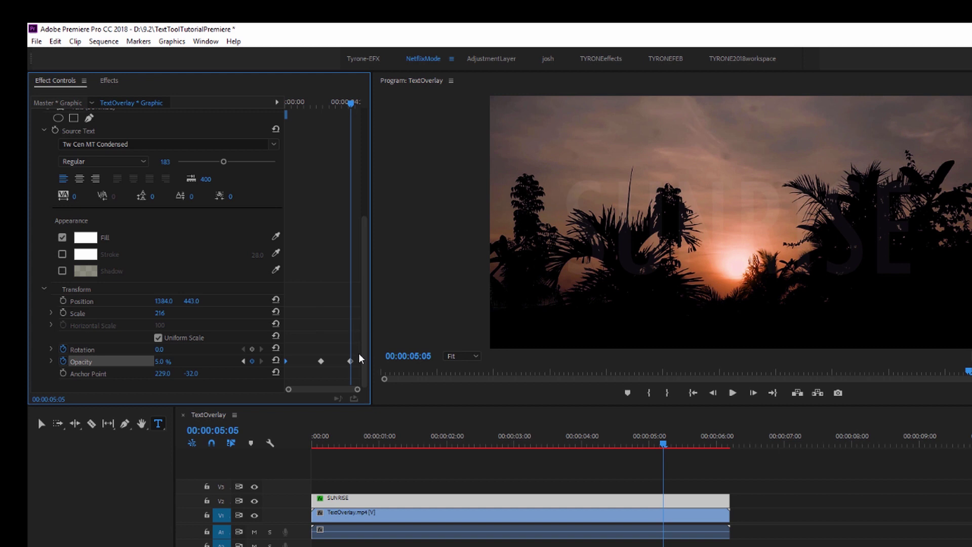
drag(388, 432, 719, 480)
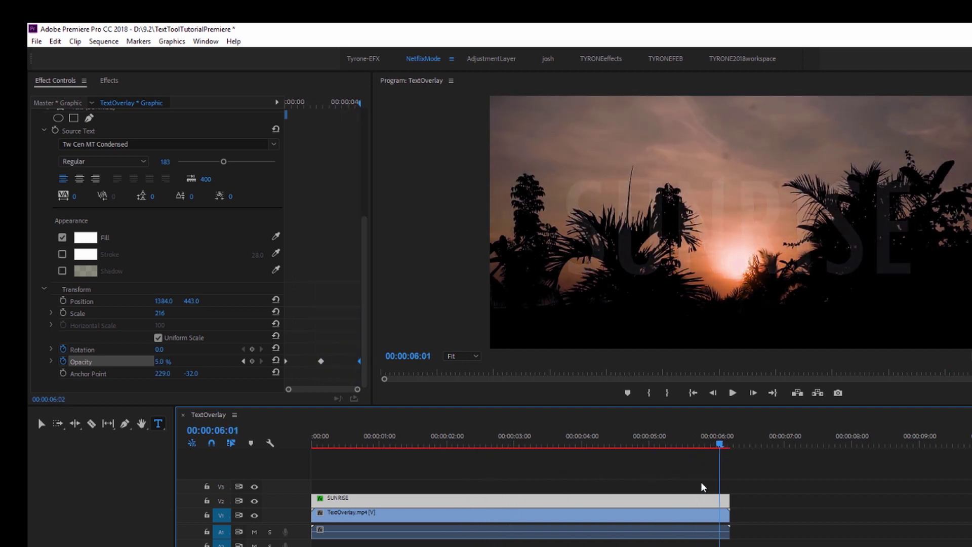
key(Home)
key(space)
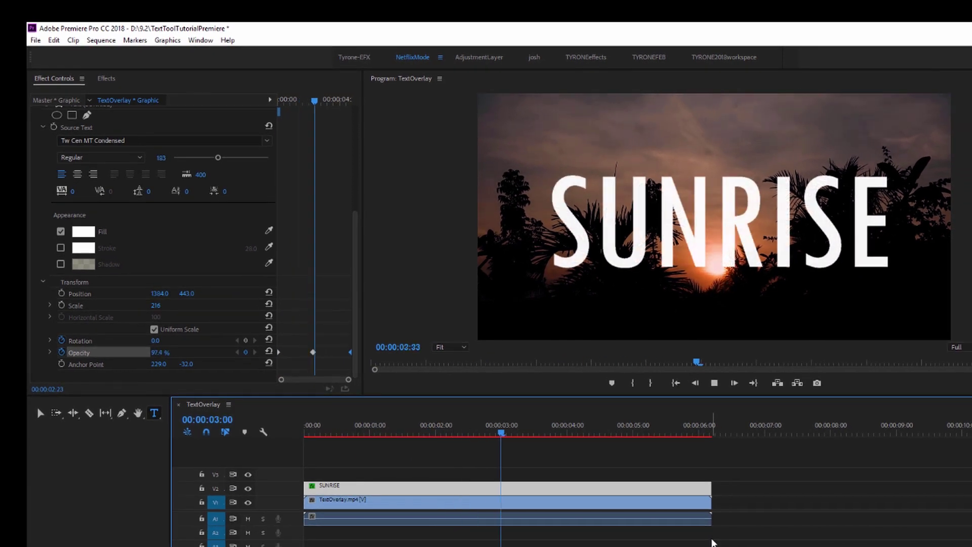
key(space)
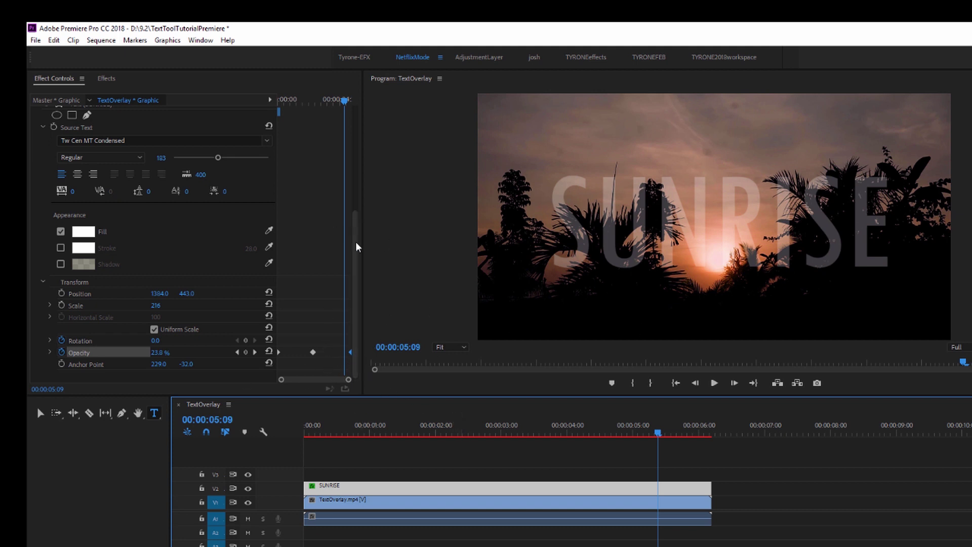
- Start Scale keyframing for the SUNRISE text layer at 00:00:00:04
drag(354, 238, 354, 136)
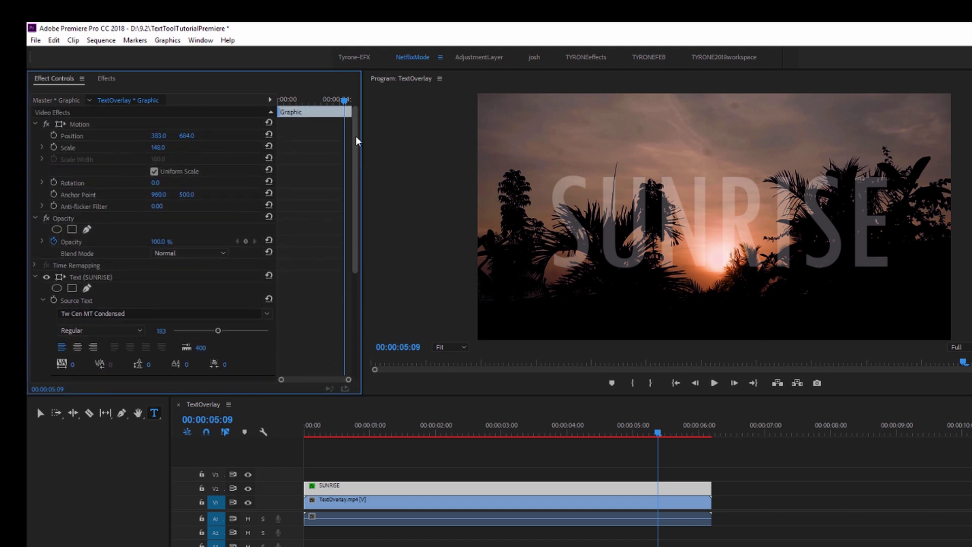
click(300, 429)
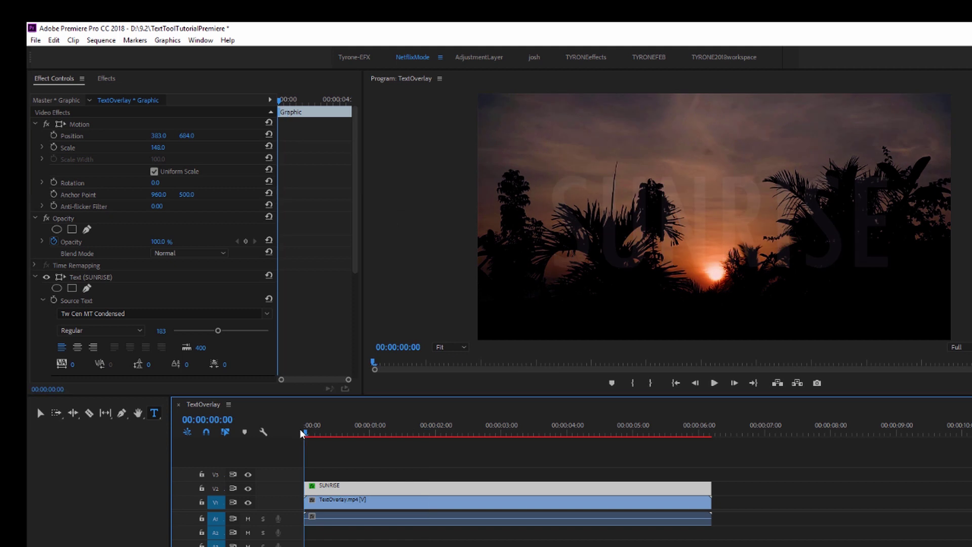
mouse_move(305, 429)
mouse_down()
mouse_move(326, 435)
mouse_move(306, 438)
mouse_up()
drag(306, 430, 316, 431)
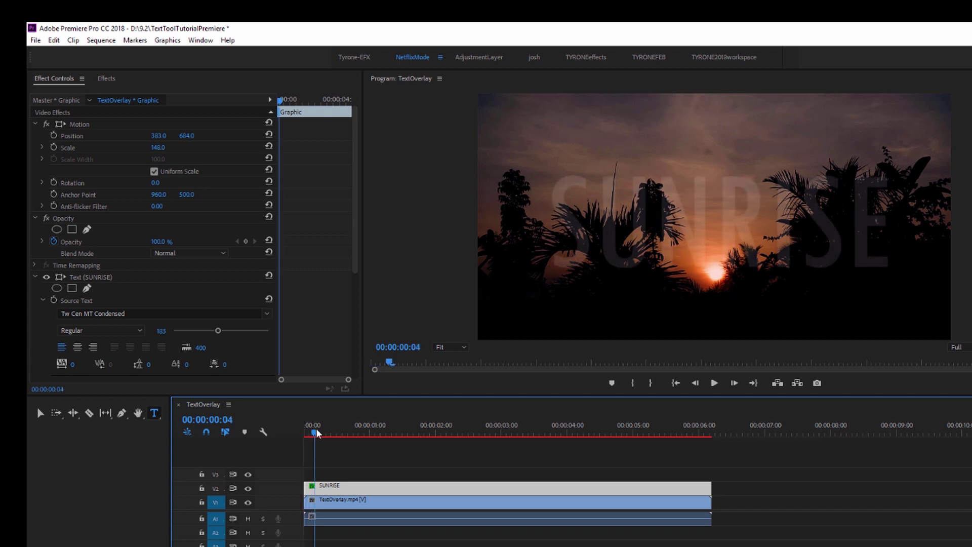
drag(353, 195, 354, 334)
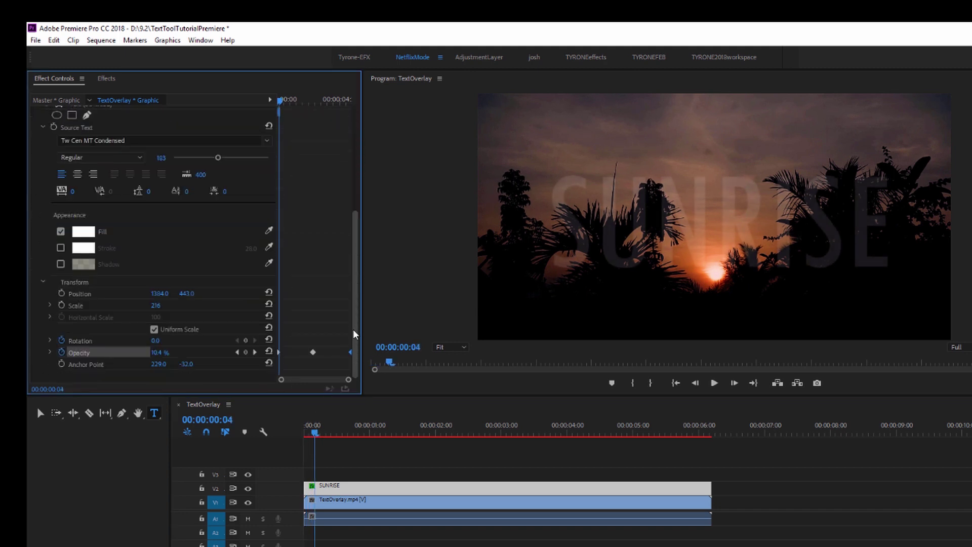
click(61, 308)
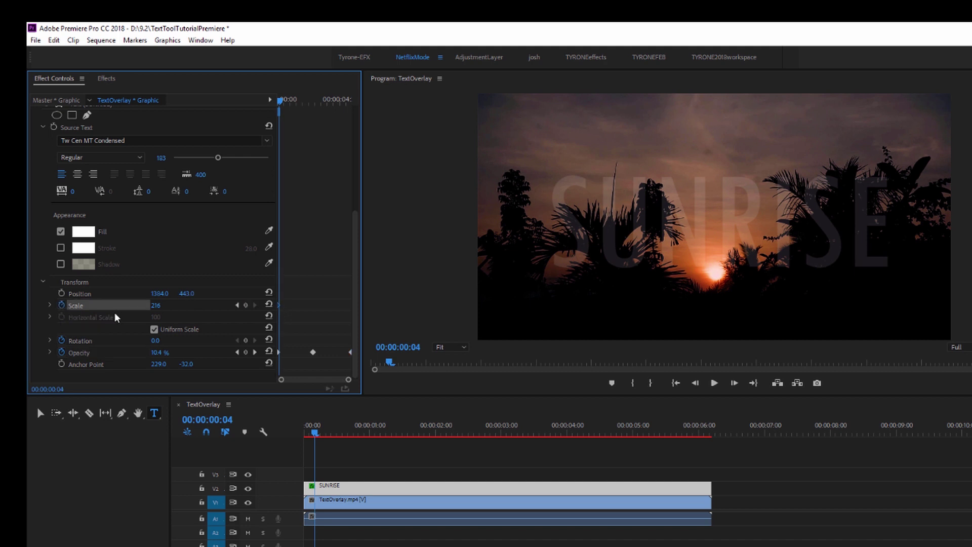
- Set the text's Scale to 1,679 at 00:00:05:00, move that keyframe to the clip's end and preview the zoom
drag(312, 430, 633, 434)
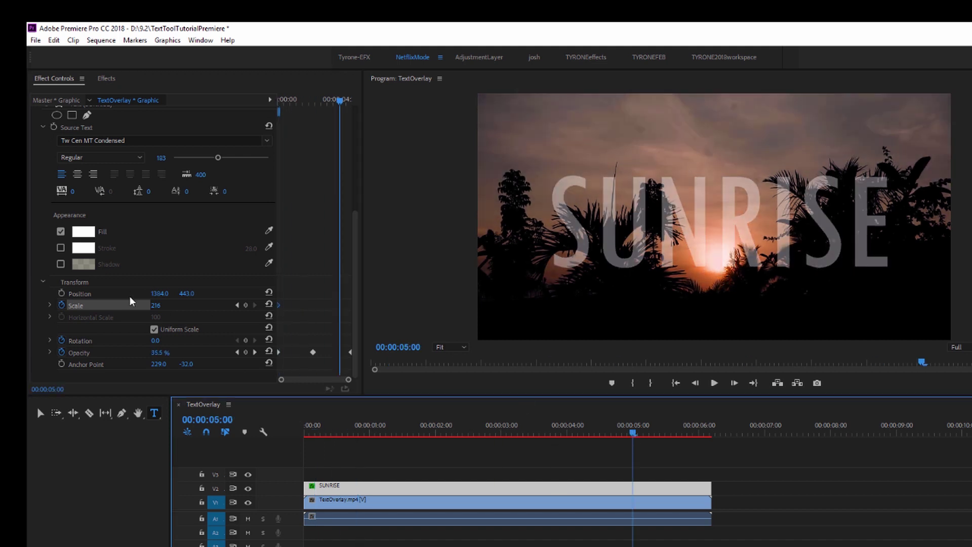
drag(155, 306, 607, 305)
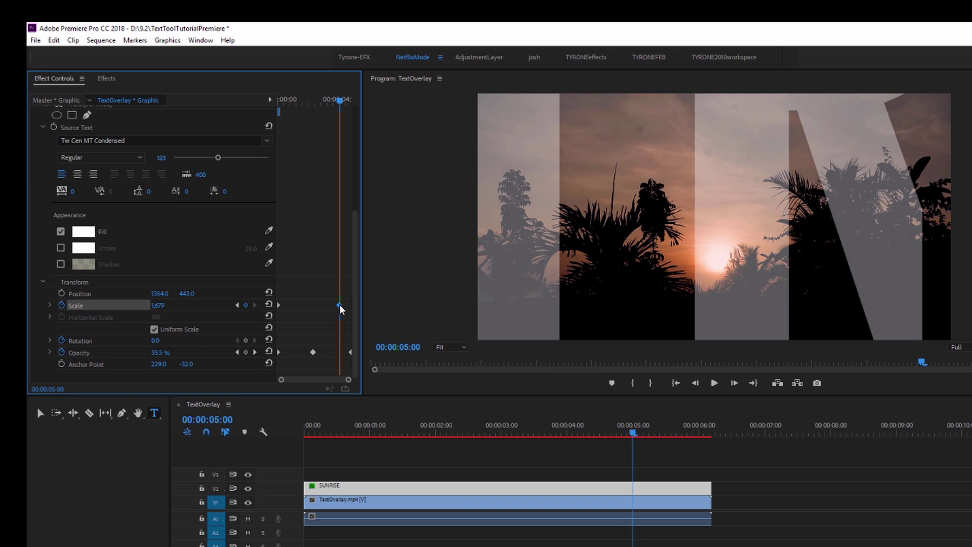
drag(339, 304, 355, 304)
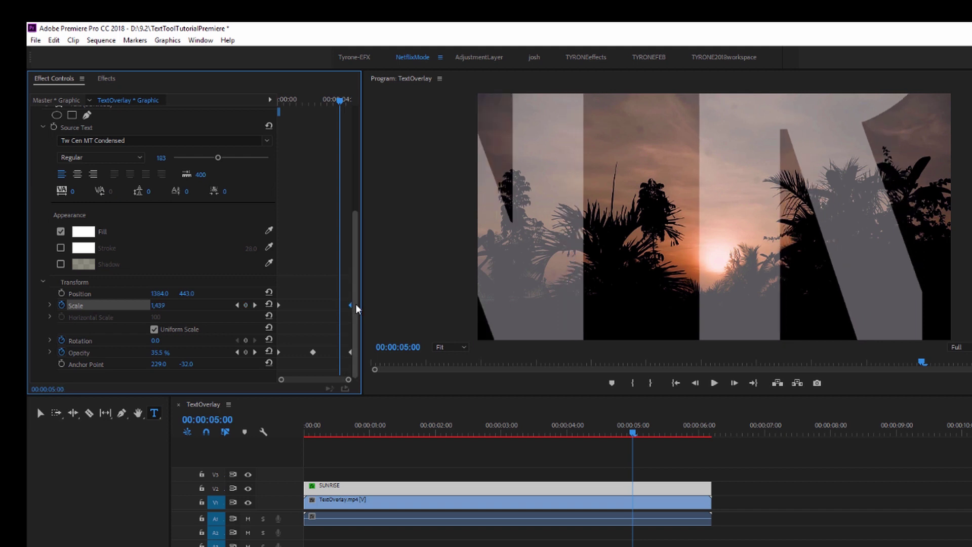
drag(634, 435, 306, 443)
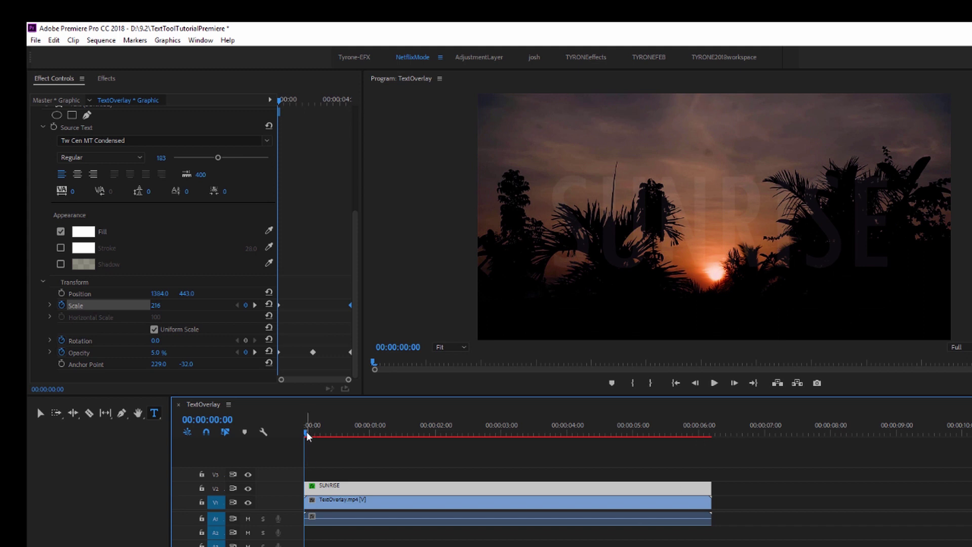
drag(308, 436, 636, 459)
key(space)
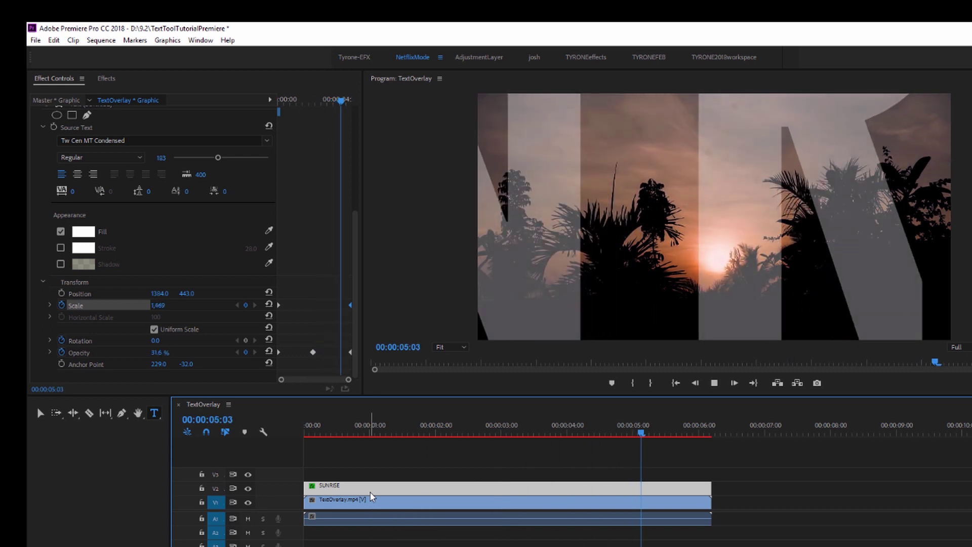
- Delete the starting opacity keyframe, move the 100% one to the clip's start and play the sequence
click(310, 352)
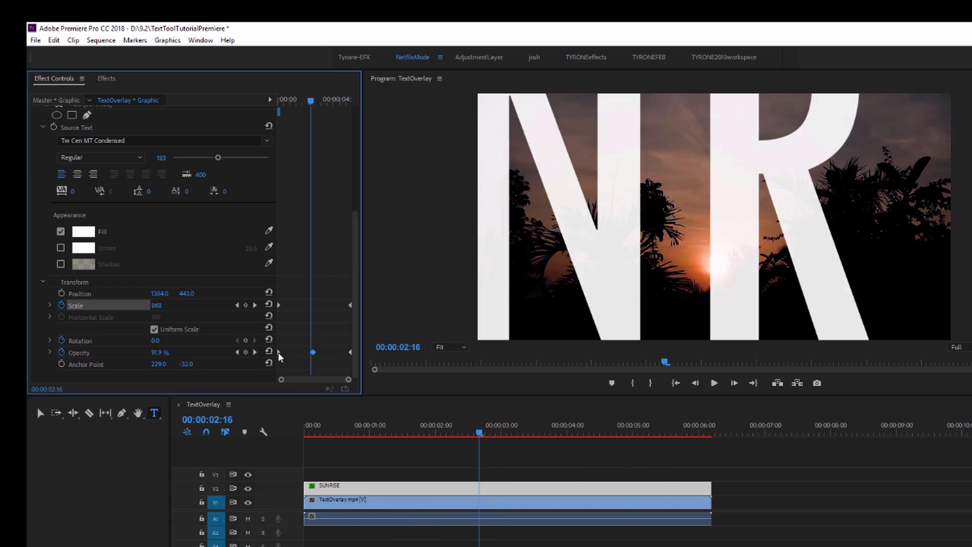
key(Delete)
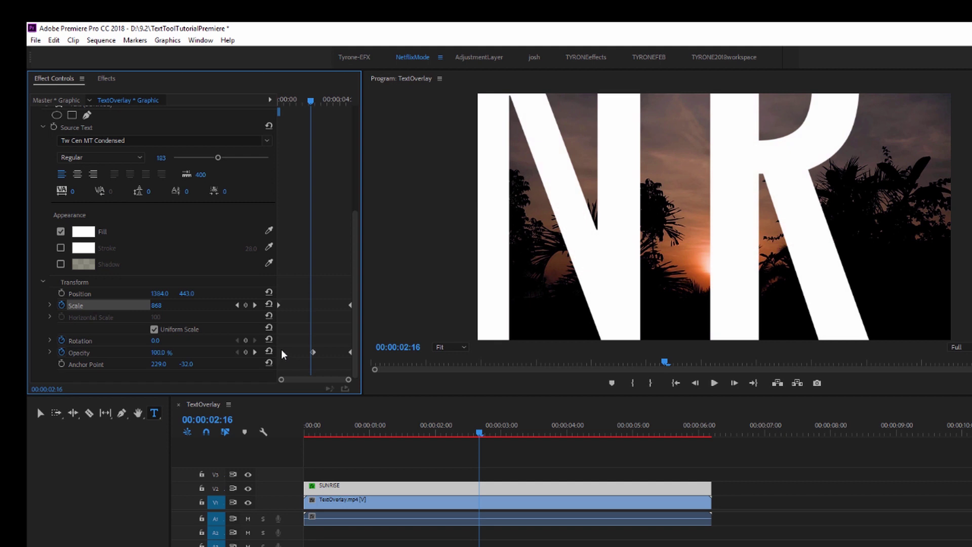
click(311, 353)
key(Delete)
drag(481, 433, 165, 434)
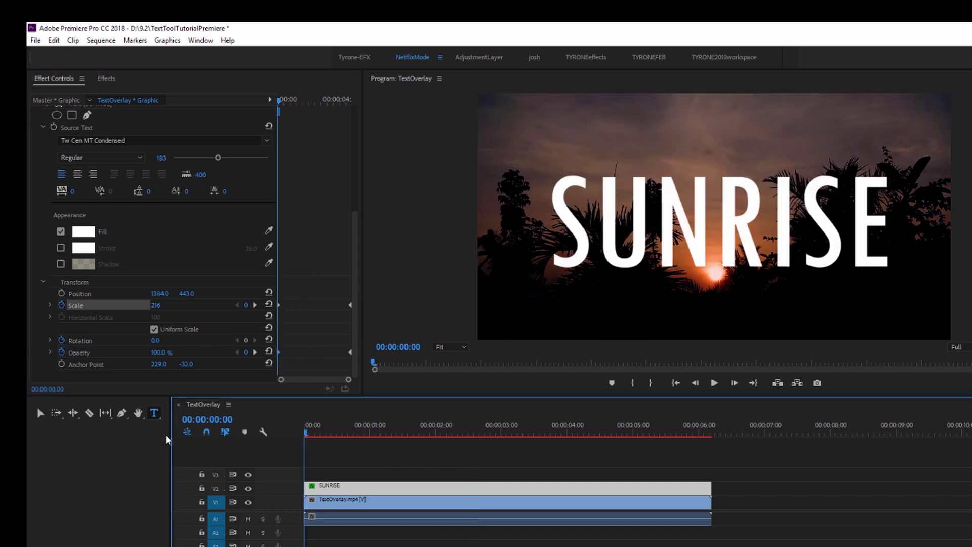
key(space)
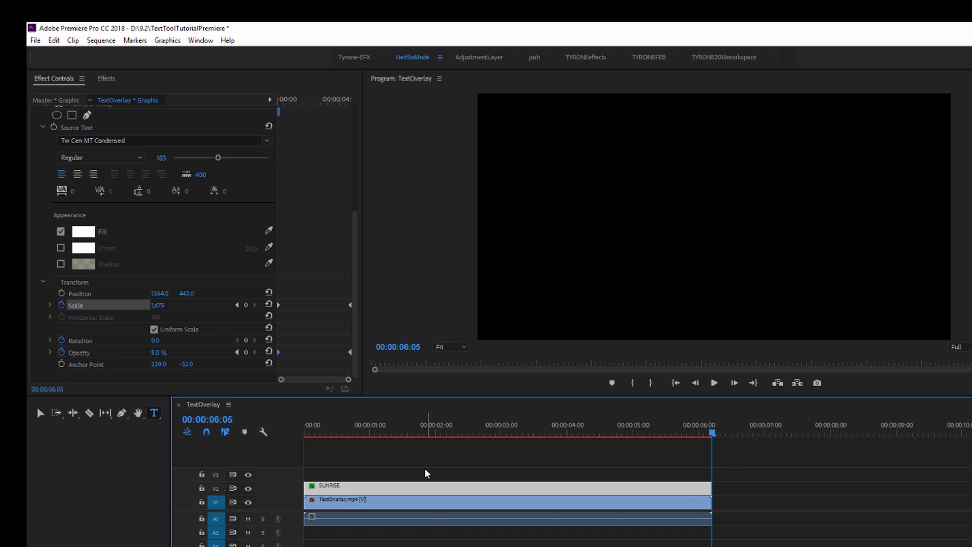
- Delete all the text's Scale and Opacity keyframes and set the text's opacity to 50% at 00:00:02:16
drag(324, 291, 369, 375)
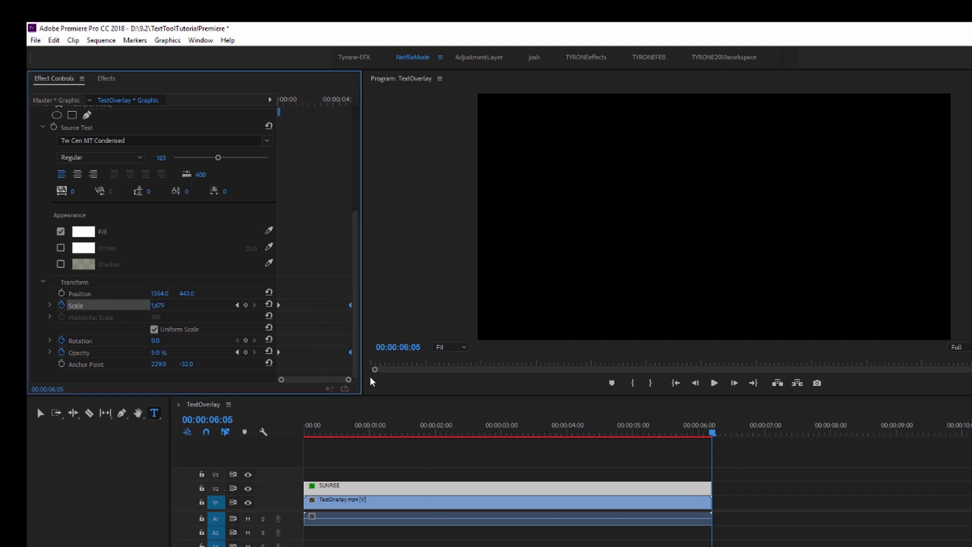
key(Delete)
click(453, 434)
drag(457, 431, 479, 432)
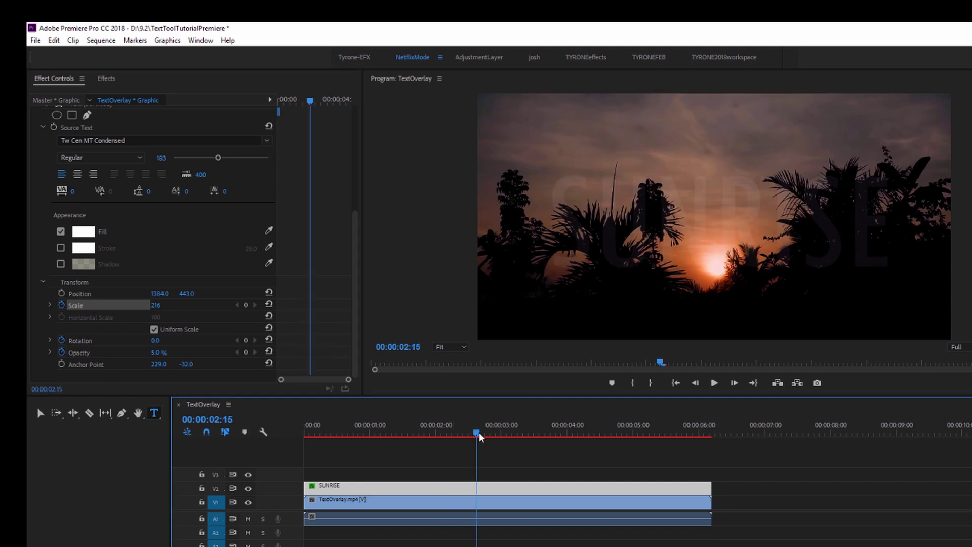
click(155, 353)
key(Return)
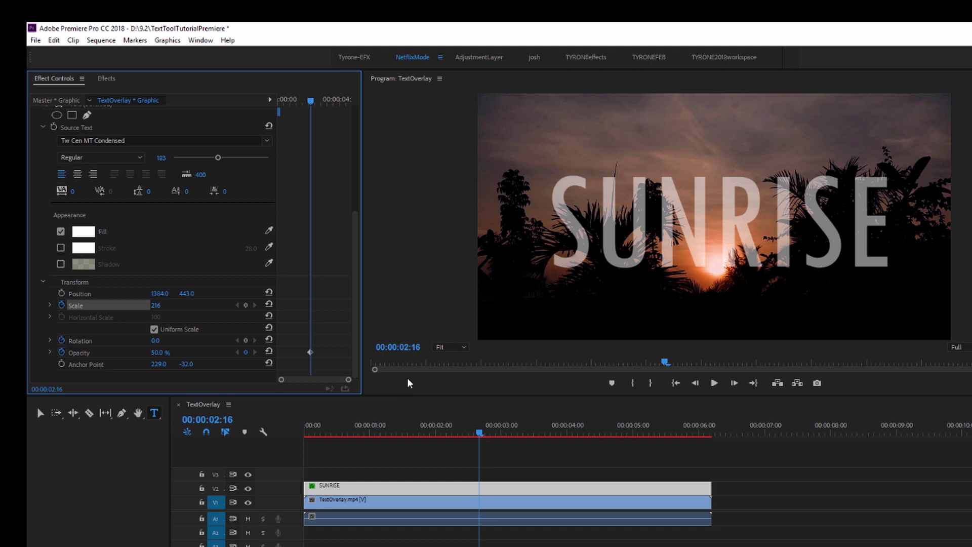
- Move the 50% opacity keyframe to the clip's start and shift the SUNRISE clip to begin just before 00:00:01:00
drag(310, 353, 169, 361)
drag(478, 435, 323, 448)
drag(337, 487, 396, 487)
drag(322, 437, 390, 446)
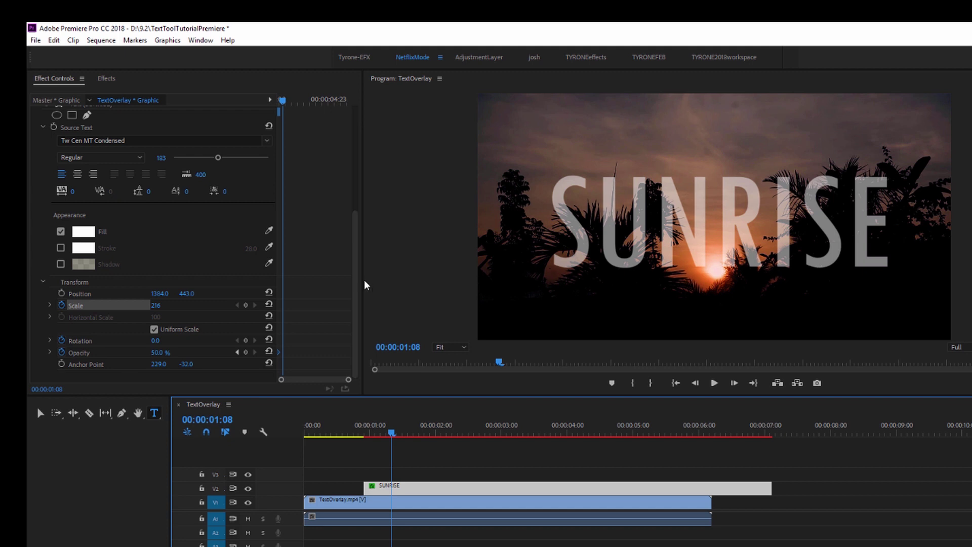
- Search the effects for "wipe" and apply the Wipe video transition to the start of the SUNRISE clip
drag(358, 268, 365, 181)
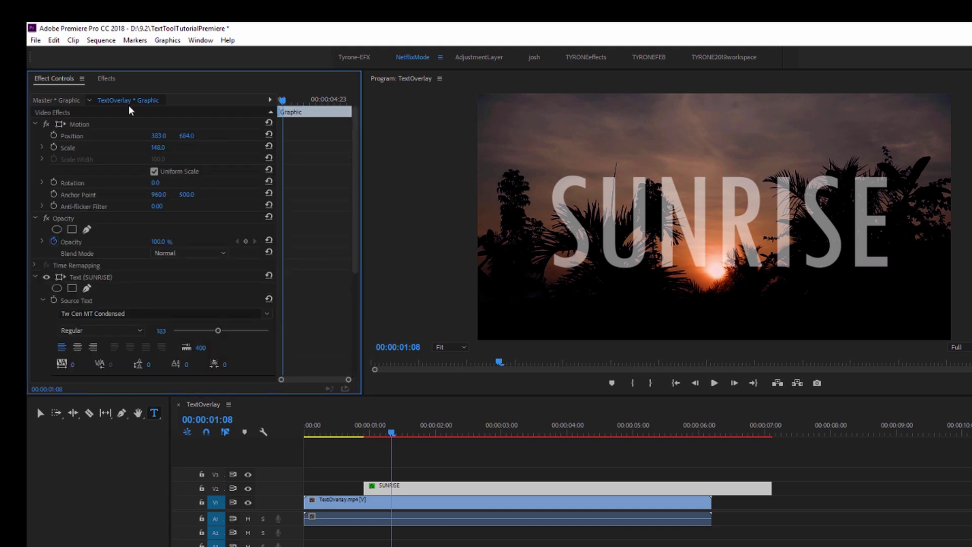
click(110, 80)
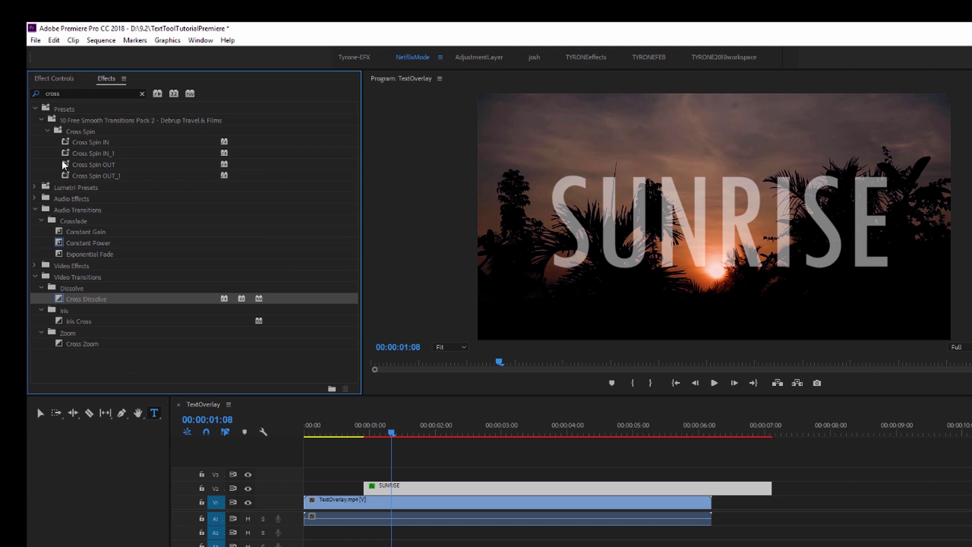
click(53, 93)
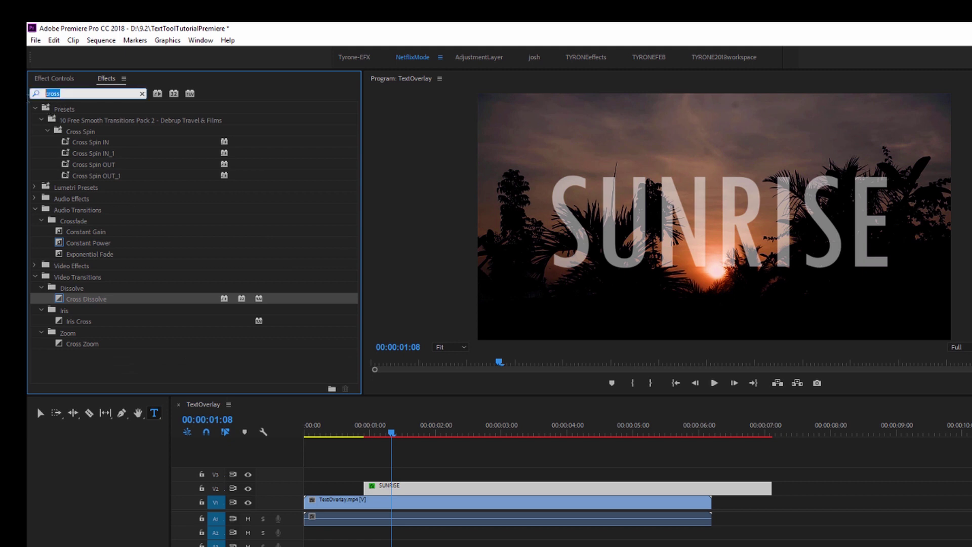
text(wipe)
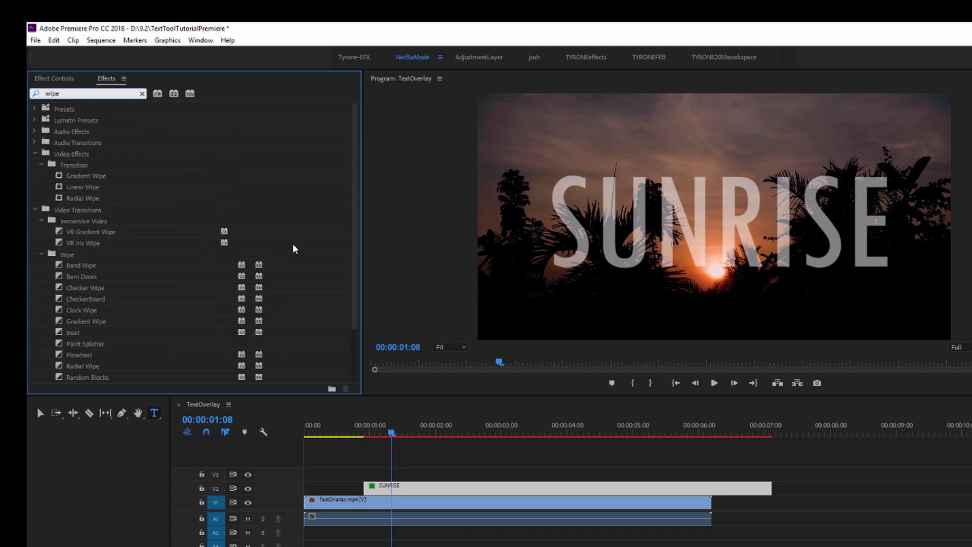
drag(352, 237, 347, 341)
click(78, 367)
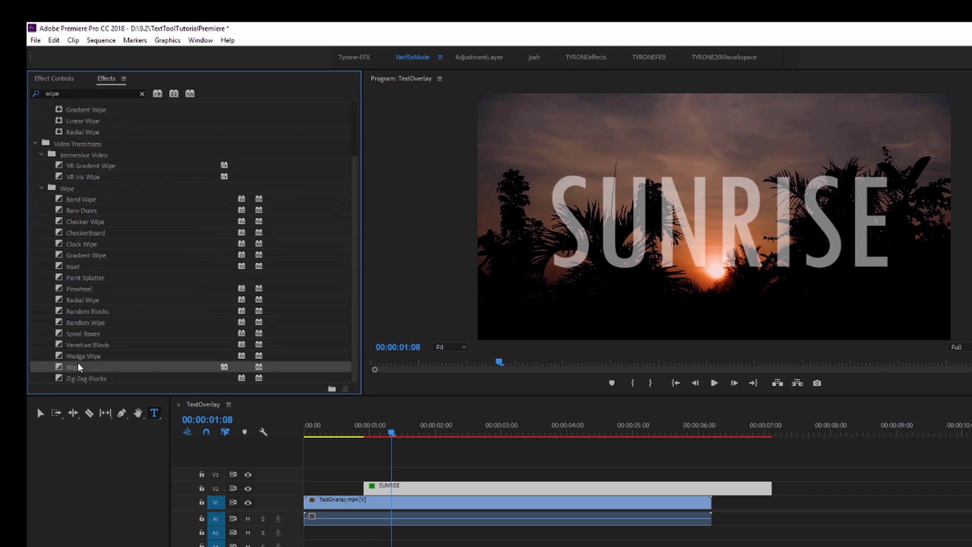
drag(79, 367, 375, 491)
- Preview the Wipe transition, lengthen it to end just past 00:00:04:00 and play the slower reveal
click(361, 435)
key(space)
key(space)
click(361, 436)
key(space)
drag(445, 490, 582, 503)
click(357, 428)
key(space)
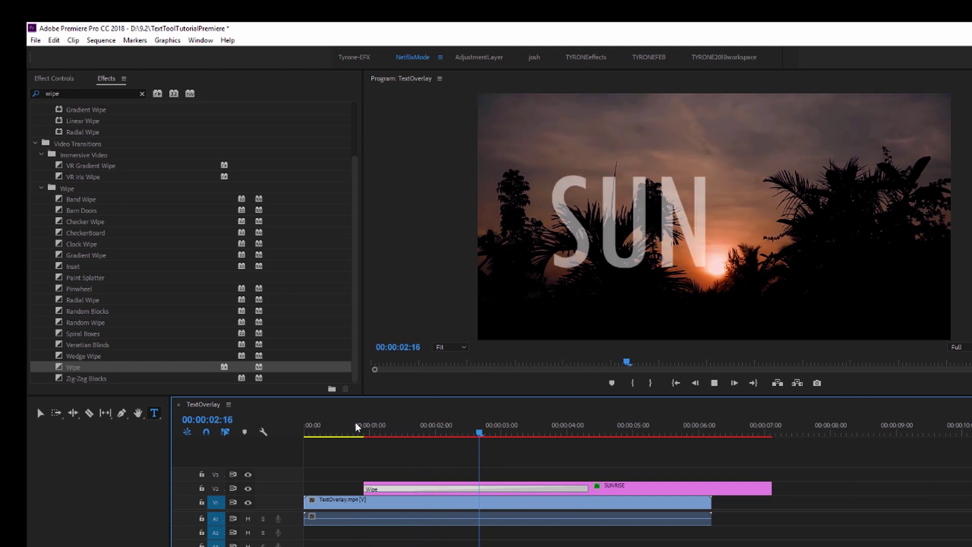
key(space)
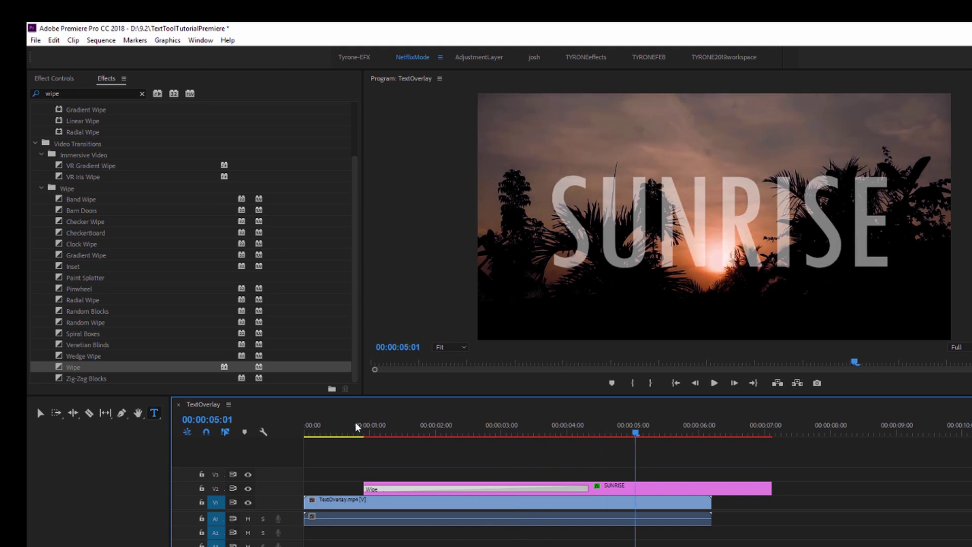
- Reset the SUNRISE text's Scale animation and place a new Scale keyframe at the clip's start
click(622, 492)
click(49, 80)
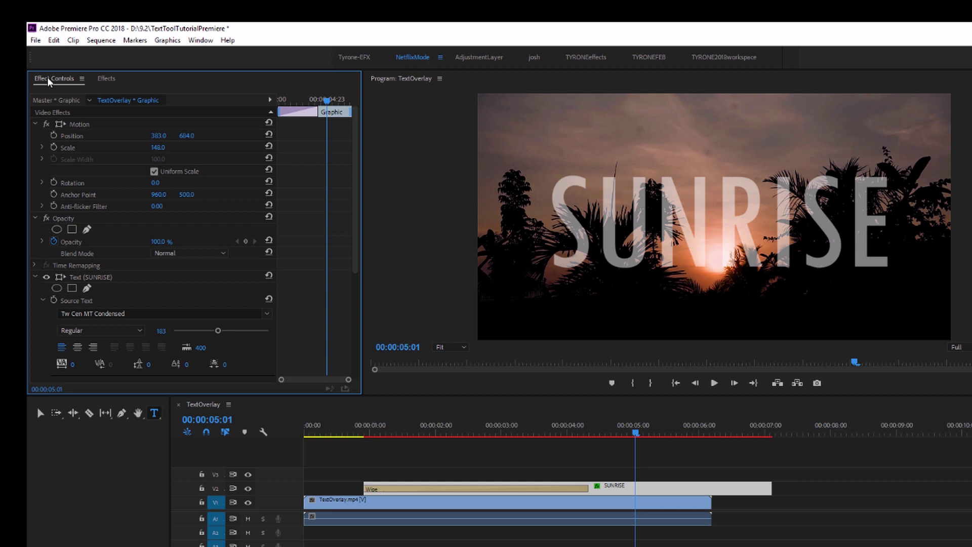
drag(355, 159, 353, 264)
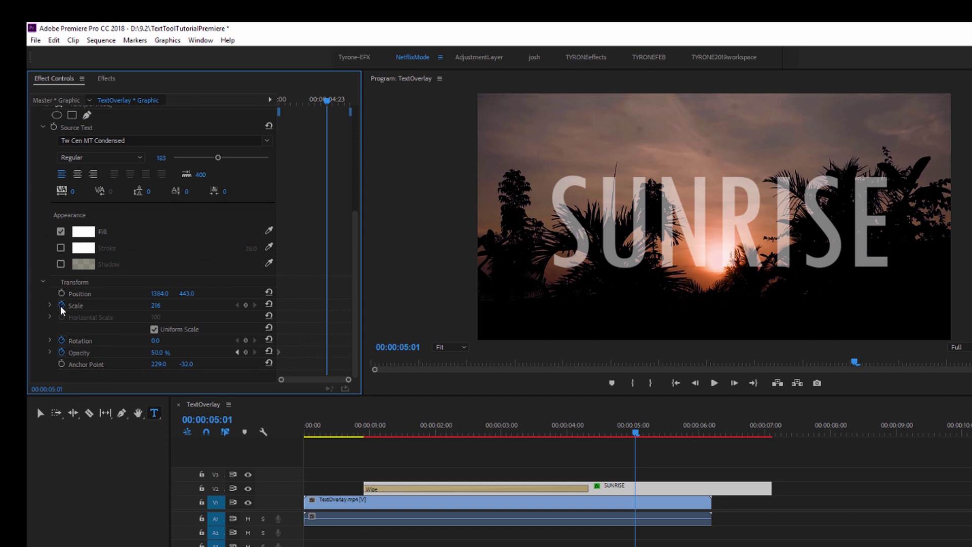
click(75, 306)
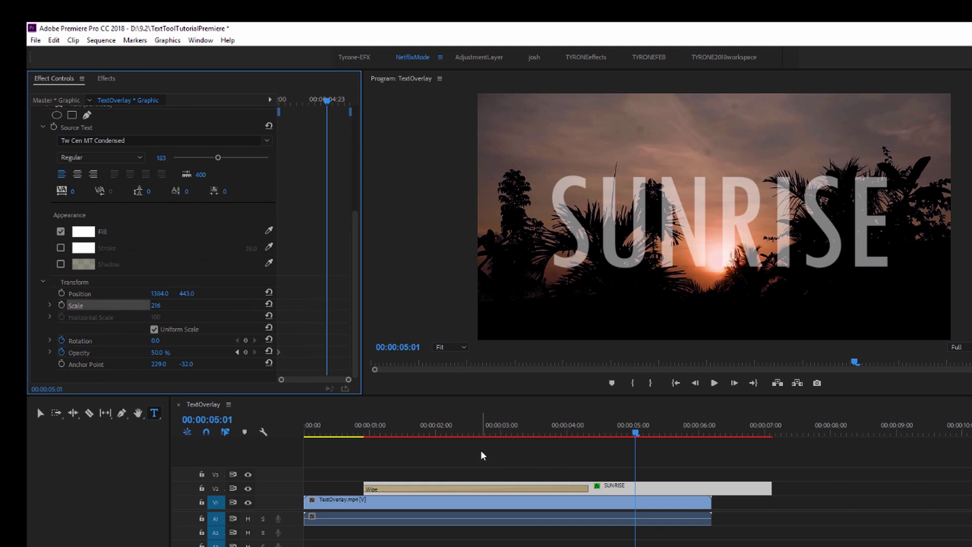
click(424, 432)
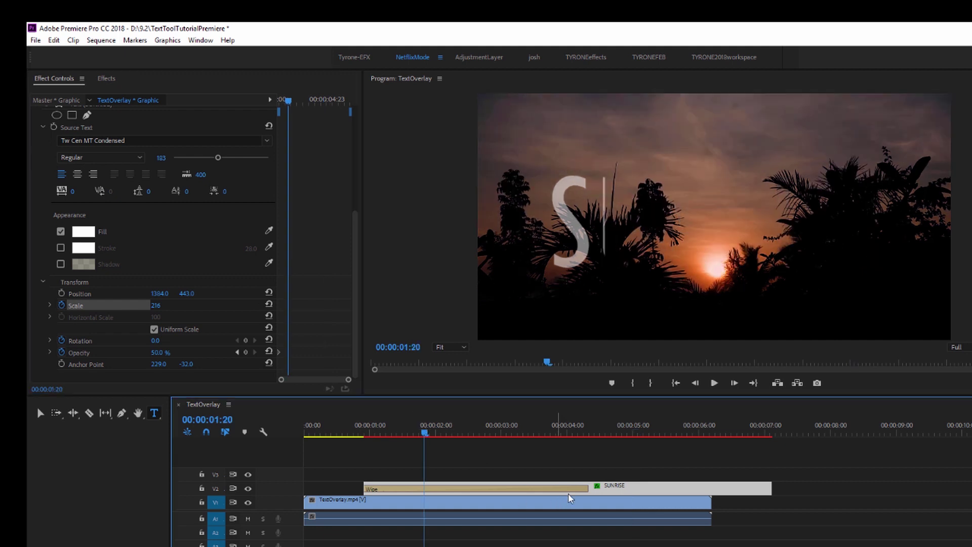
click(64, 310)
click(61, 305)
- Set the text's Scale to 226 at 00:00:04:06 and move that keyframe to the clip's end
drag(292, 106, 317, 101)
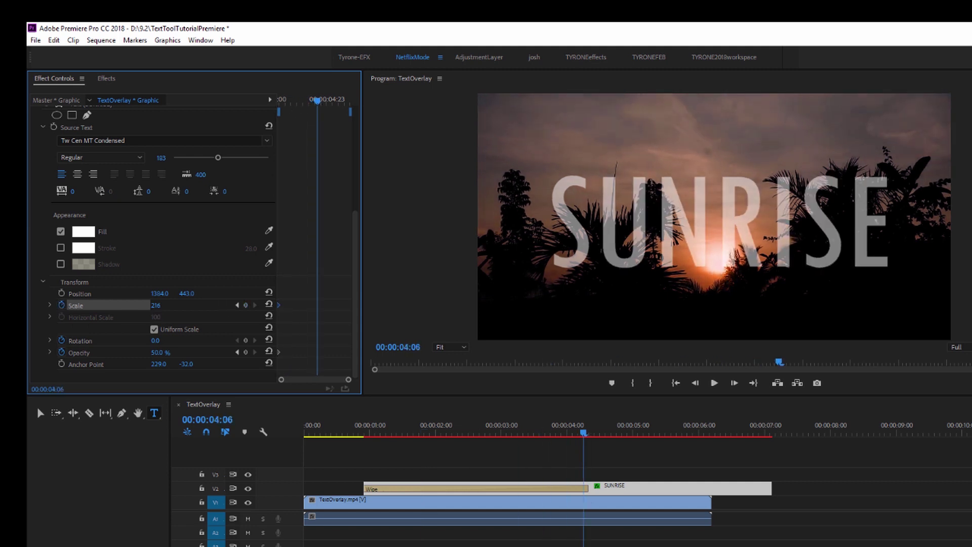
drag(156, 305, 166, 305)
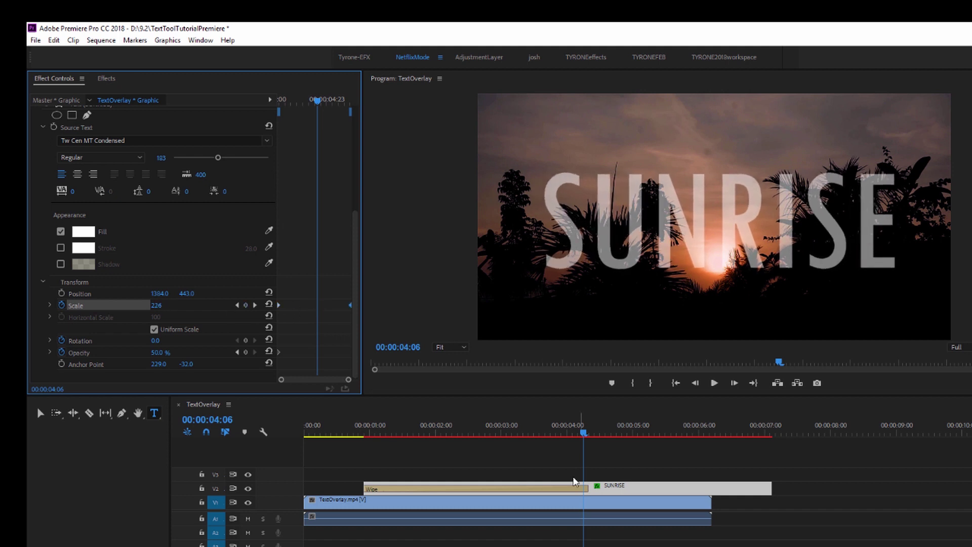
- Play the sequence from the start of the SUNRISE clip to review the Wipe reveal combined with the slow scaling
click(362, 434)
key(space)
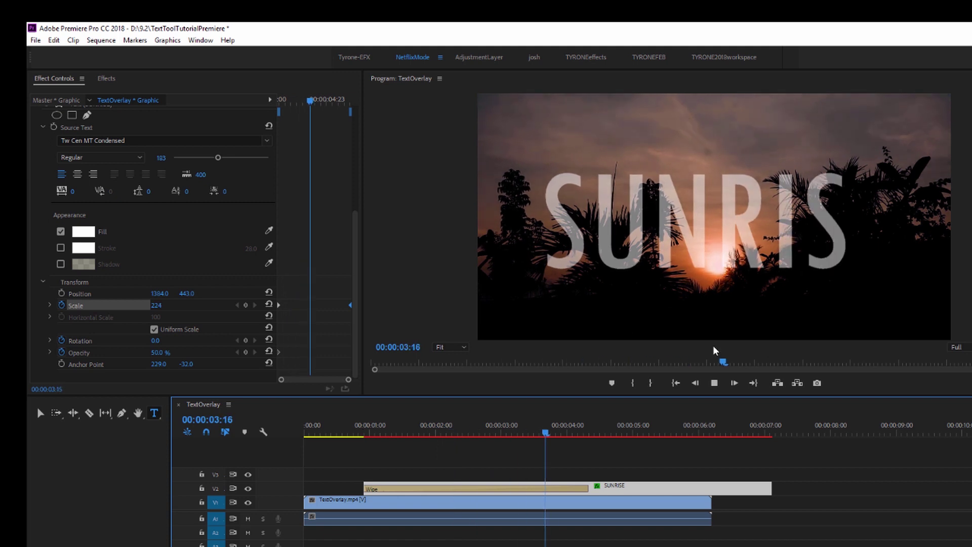
key(space)
drag(566, 453, 618, 485)
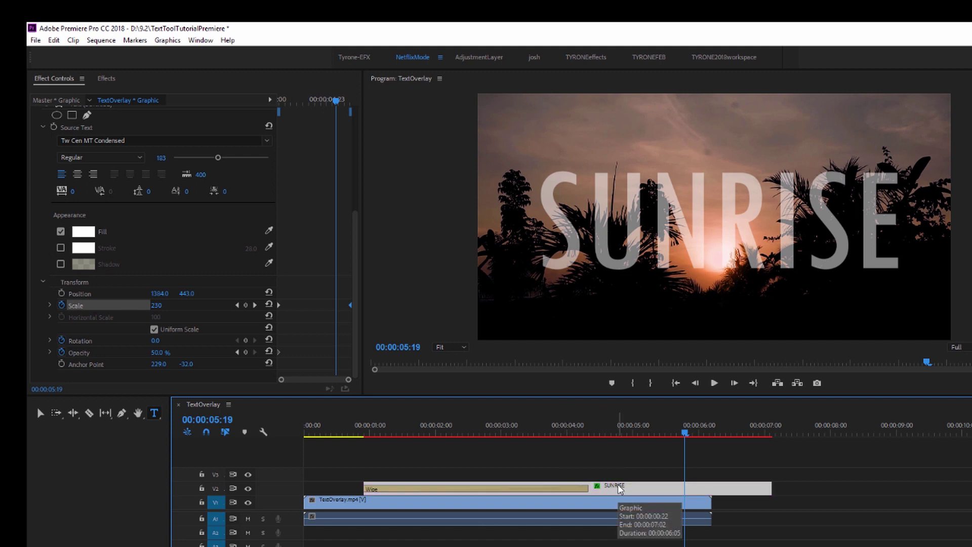
- Move the SUNRISE clip along V2 past the end of the sunset clip and return the playhead to 00:00:00:02
drag(360, 546, 478, 546)
drag(412, 487, 605, 487)
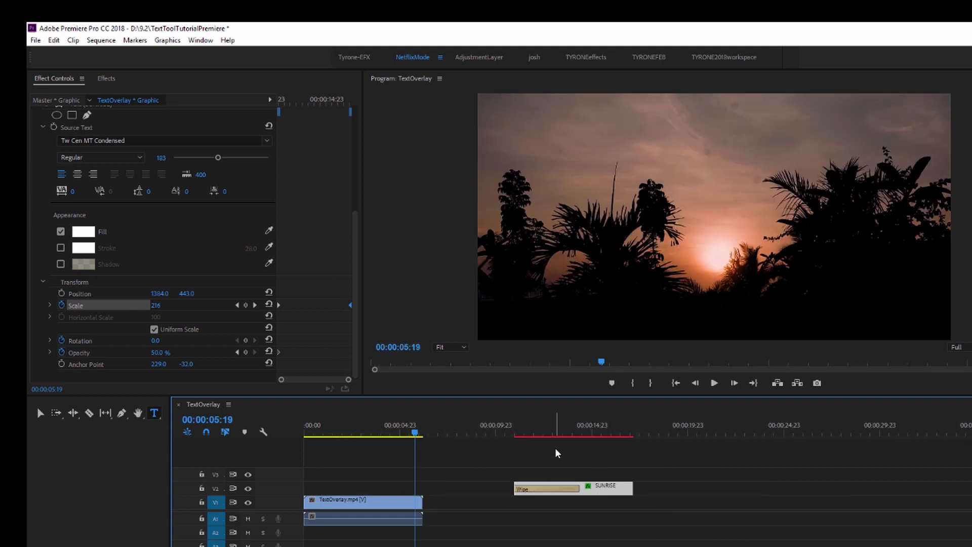
drag(378, 424, 304, 424)
drag(478, 546, 360, 546)
mouse_move(308, 427)
mouse_down()
mouse_move(333, 432)
mouse_move(314, 433)
mouse_up()
key(Left)
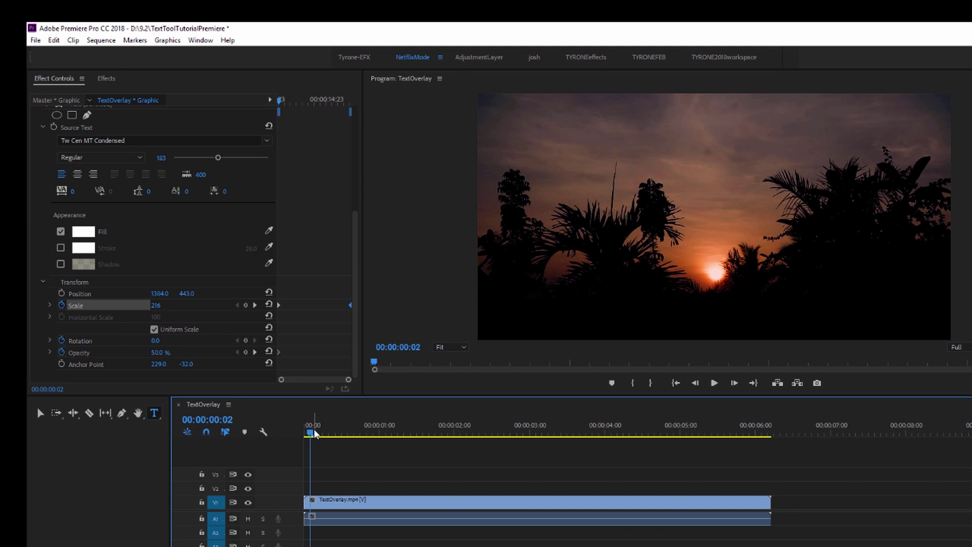
- Add a new text graphic at 00:00:03:12 reading "The sun is rising from the east"
drag(392, 395, 393, 369)
drag(356, 247, 357, 300)
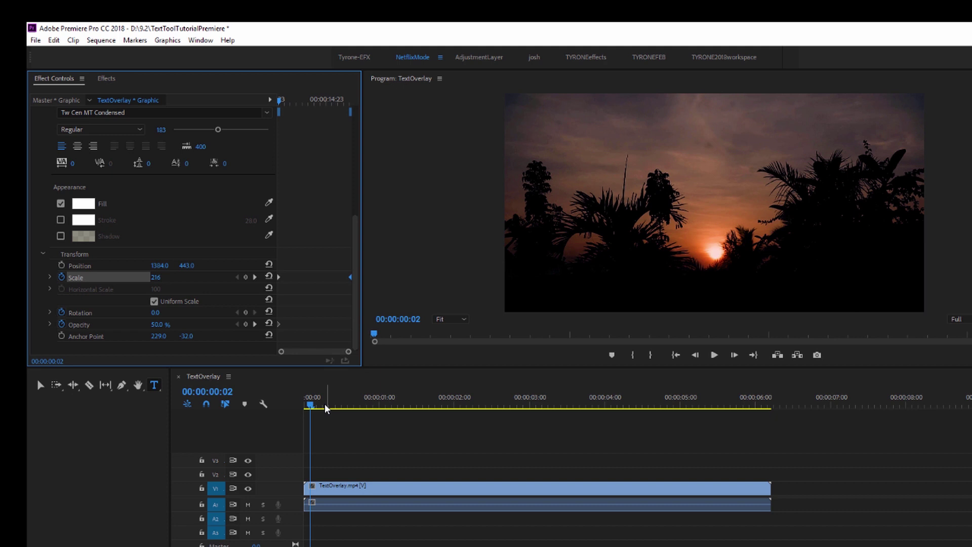
click(311, 405)
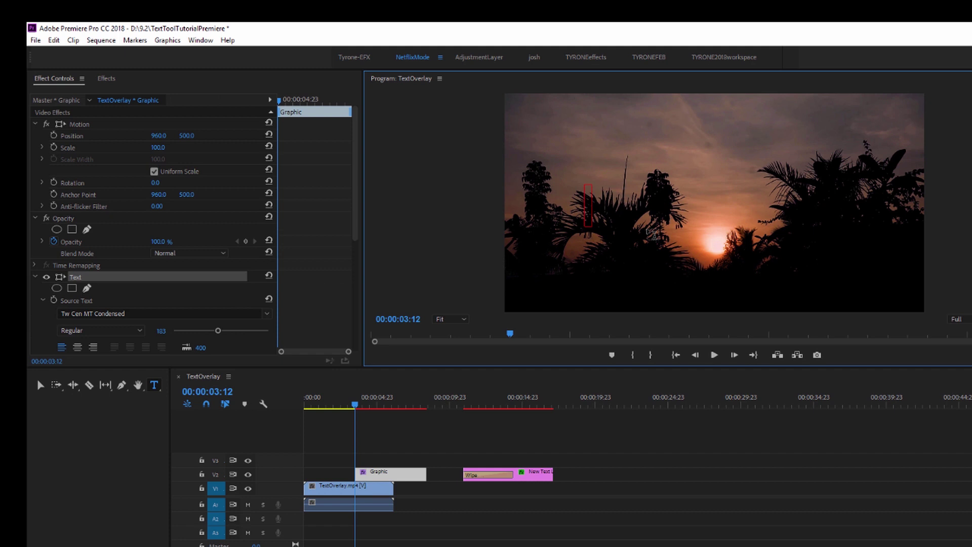
text(The S)
key(BackSpace)
text(sun is rising from the)
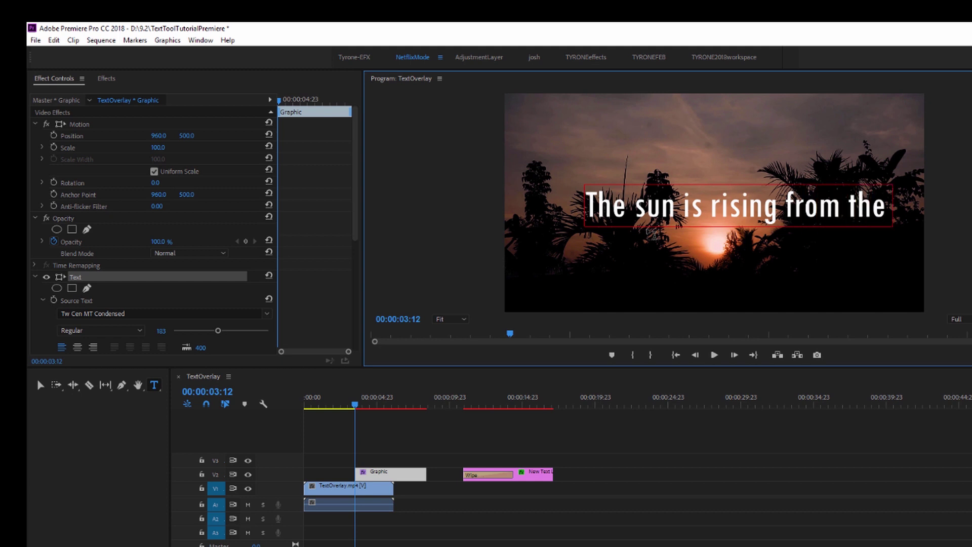
text( ea)
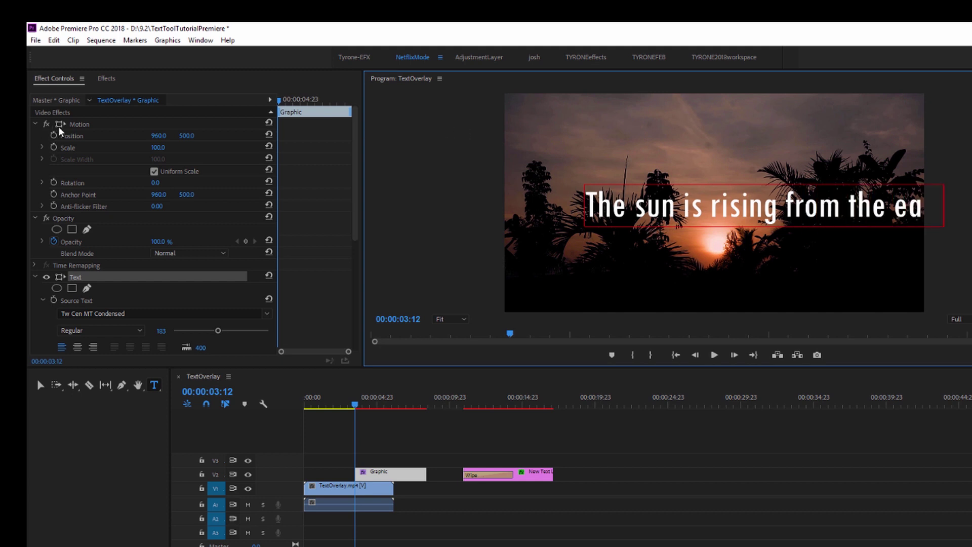
- Replace the caption's last word with "west" and finally with "North"
drag(891, 205, 944, 205)
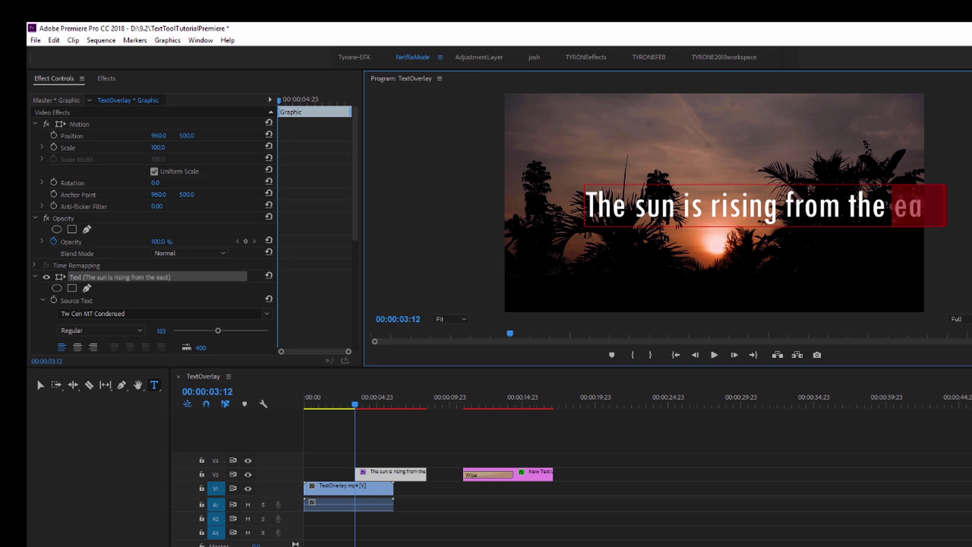
text(we)
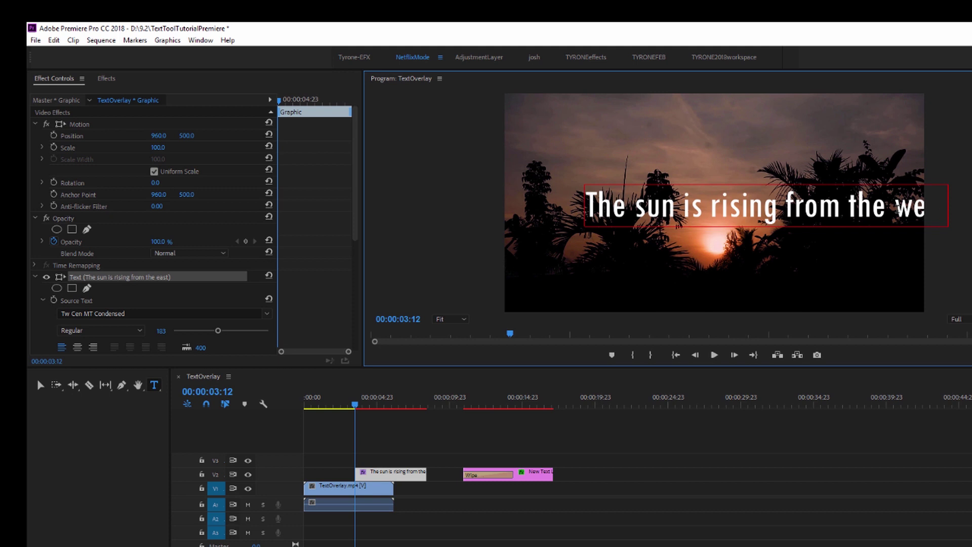
drag(895, 209, 947, 208)
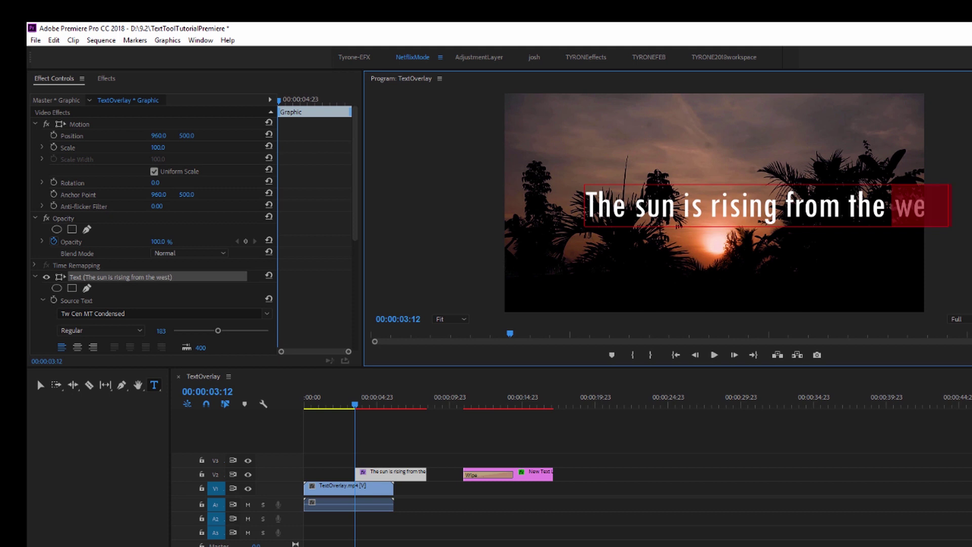
text(No)
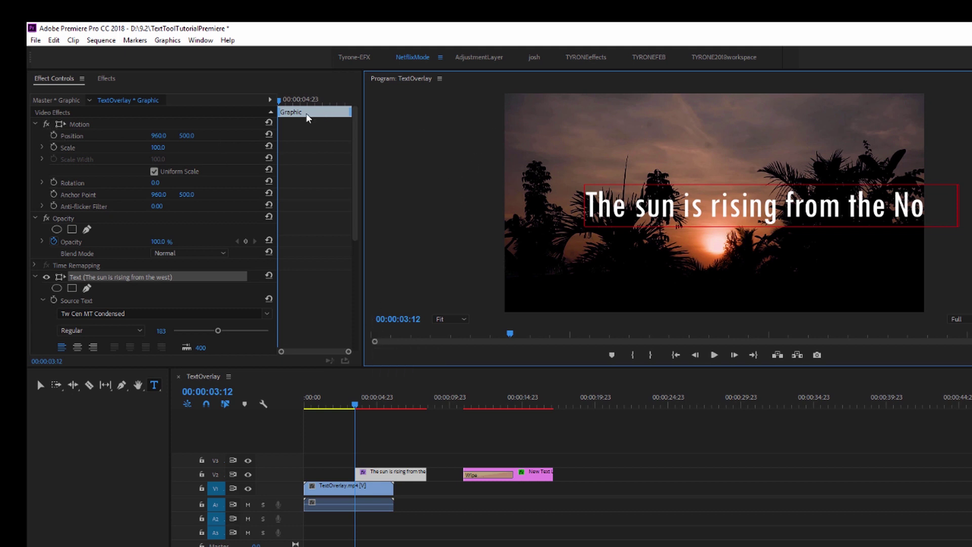
- Set the caption's Scale to 51 and its Position to 530.6, 914.1 so it sits low in the frame
scroll(355, 282, down, 5)
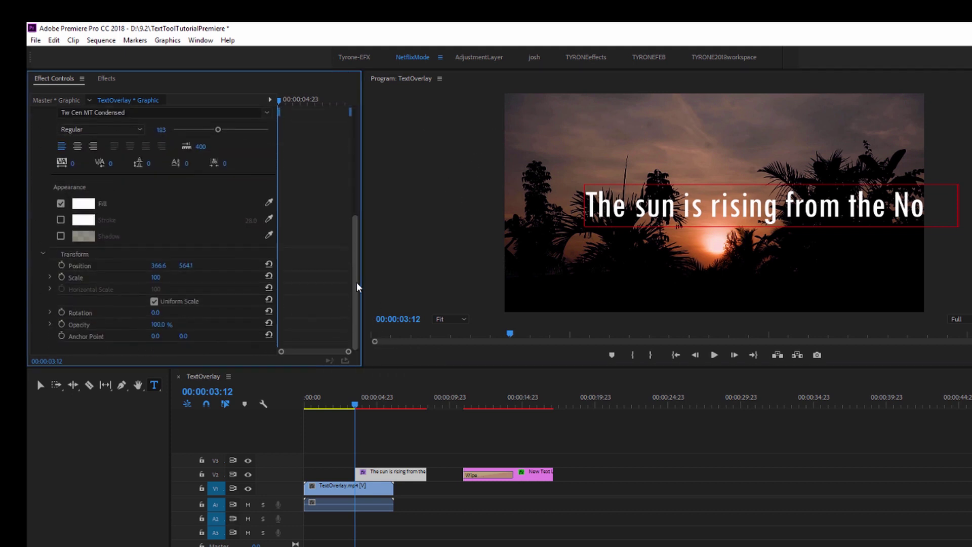
drag(197, 269, 45, 265)
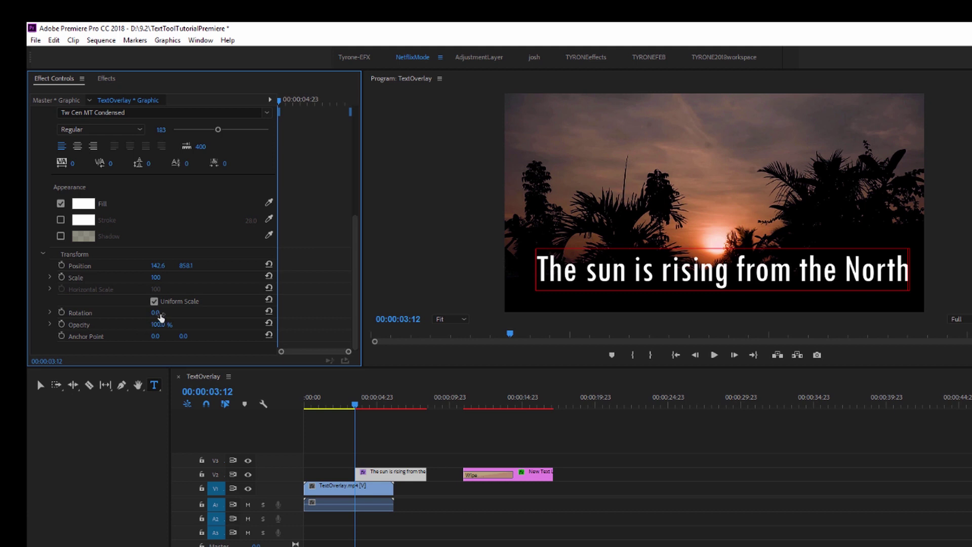
drag(150, 280, 125, 280)
drag(183, 267, 356, 267)
- Move the caption clip from V2 up to V3 and place the playhead at 00:00:03:06
key(space)
key(space)
drag(379, 473, 378, 459)
click(351, 405)
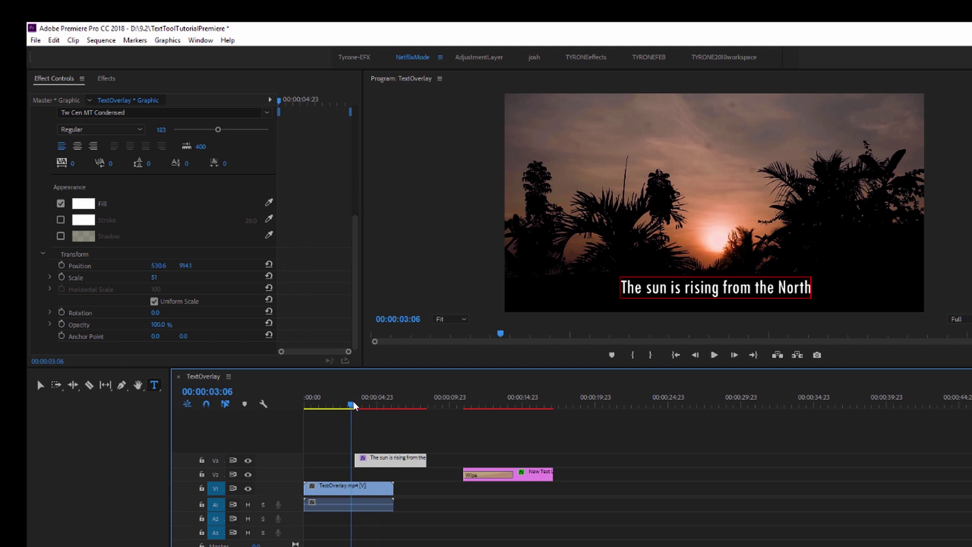
- Apply the Wipe video transition to the end of the caption clip and move the clip to the start of V2
click(107, 79)
scroll(121, 344, down, 1)
drag(69, 342, 422, 458)
drag(60, 339, 418, 460)
drag(412, 460, 332, 474)
- Play the sequence from its beginning to preview the Wipe on the end of the caption
key(Home)
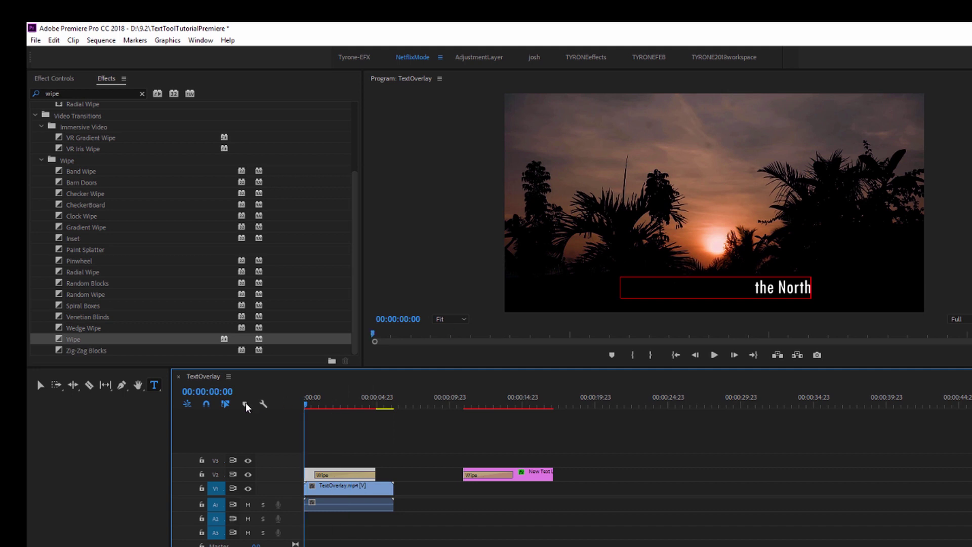
key(space)
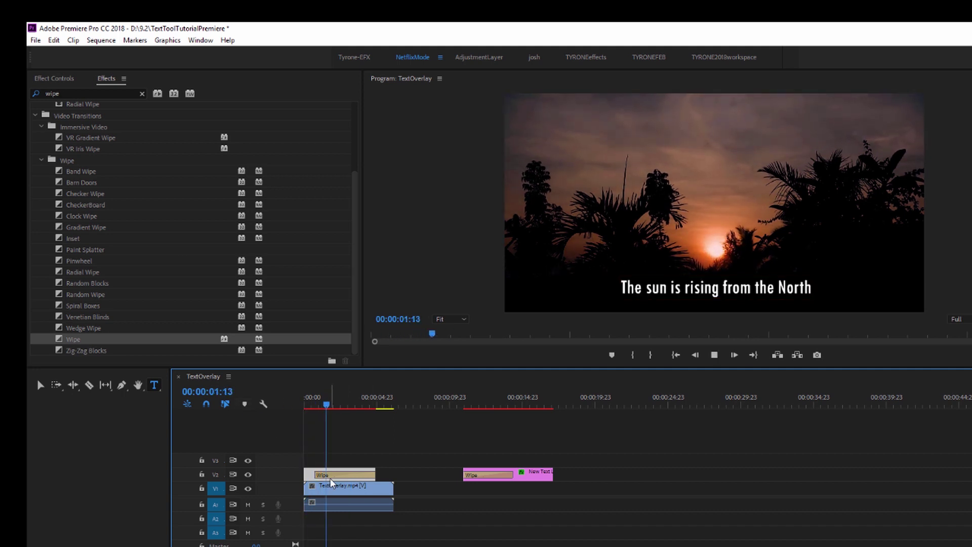
key(space)
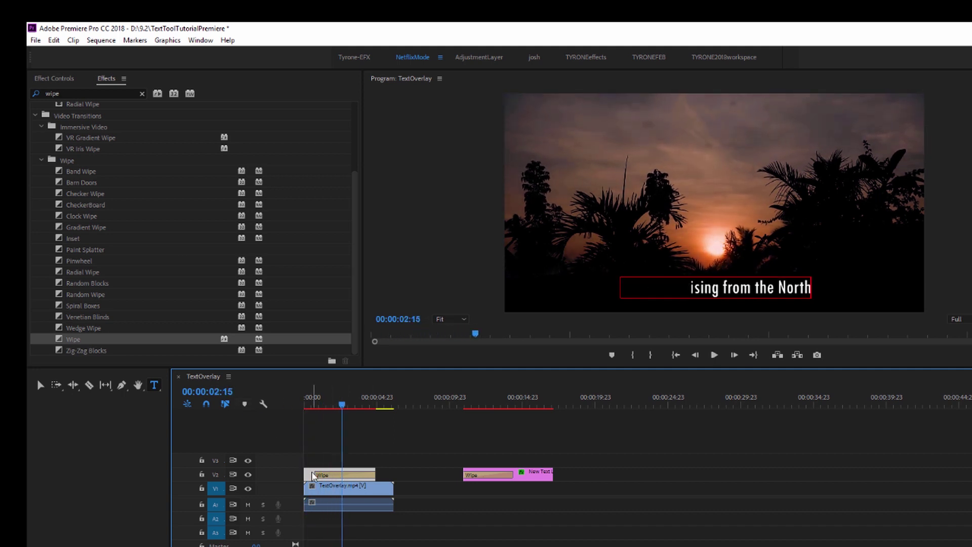
- Replace the Wipe at the caption clip's end with one at its start and play the reveal from the beginning
drag(321, 471, 342, 489)
drag(70, 341, 359, 474)
drag(343, 404, 256, 408)
key(space)
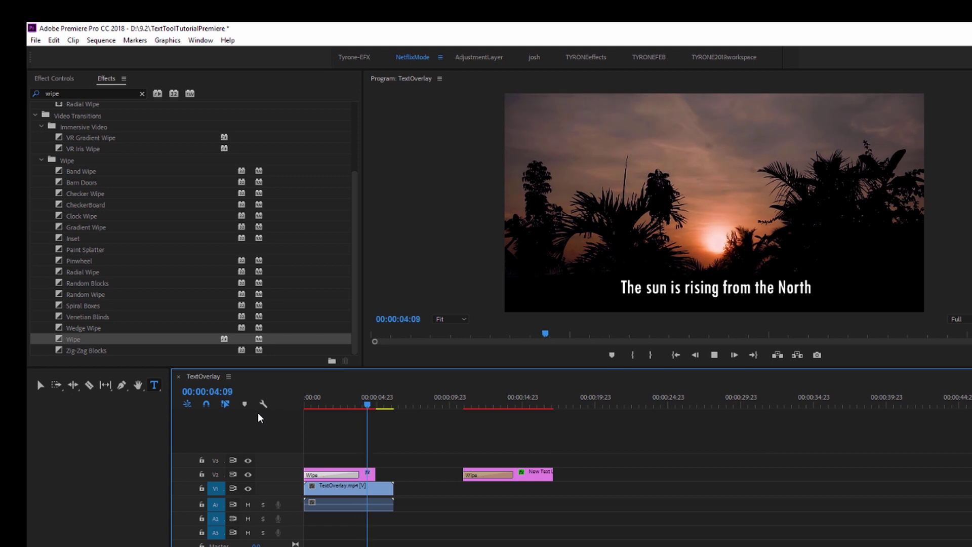
key(space)
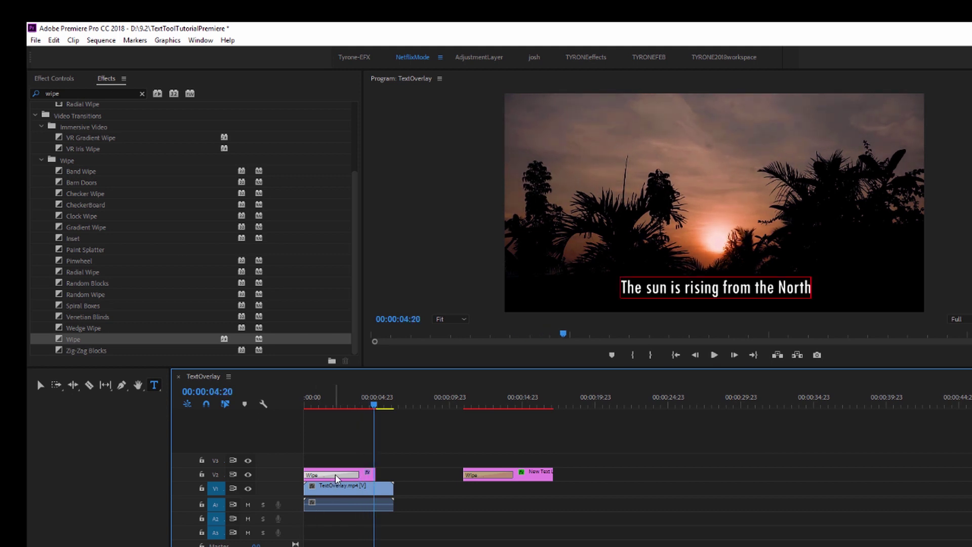
- Duplicate the caption clip with its Wipe from V2 onto V3 directly above
click(367, 476)
drag(367, 471, 365, 461)
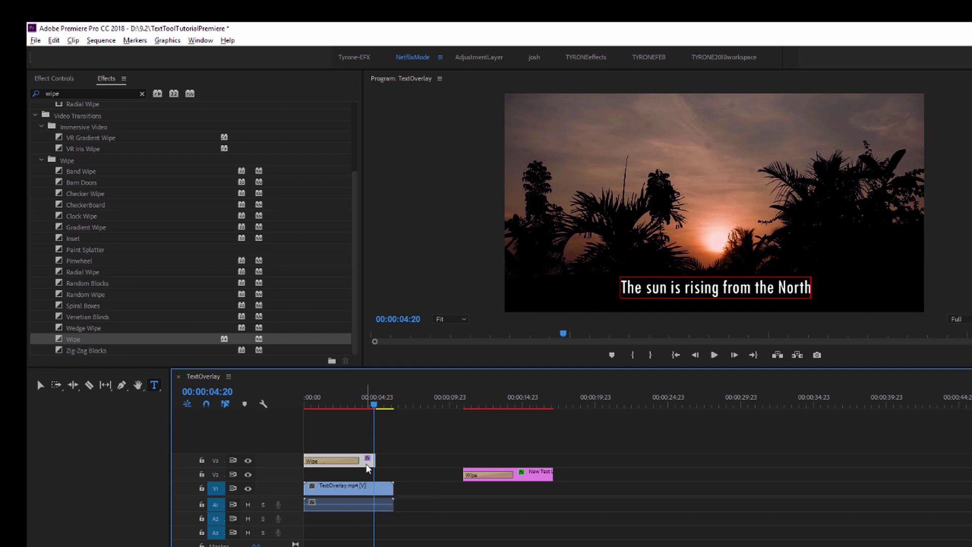
mouse_move(367, 470)
mouse_down()
mouse_move(375, 476)
mouse_move(367, 474)
mouse_up()
click(367, 474)
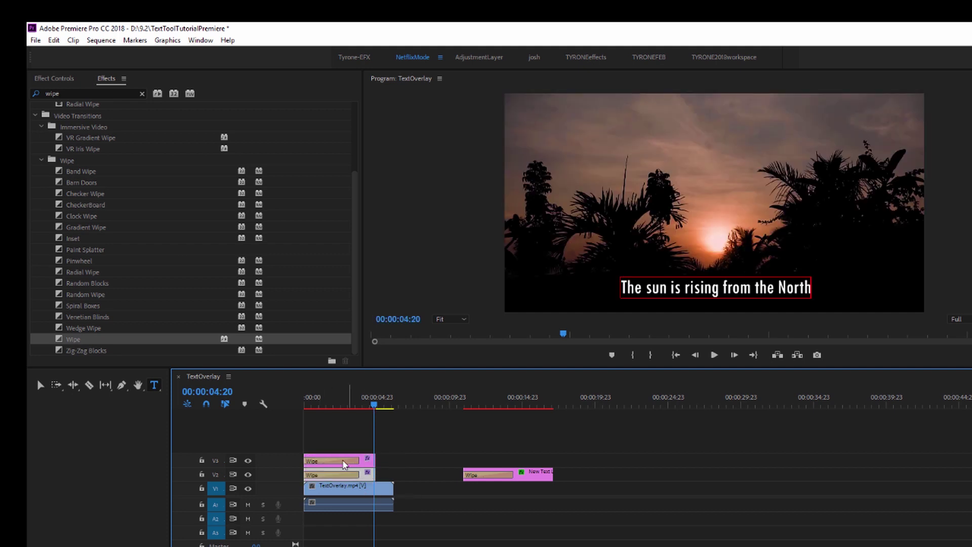
- Disable the caption copy on V3 and place the playhead at 00:00:03:16
right_click(365, 462)
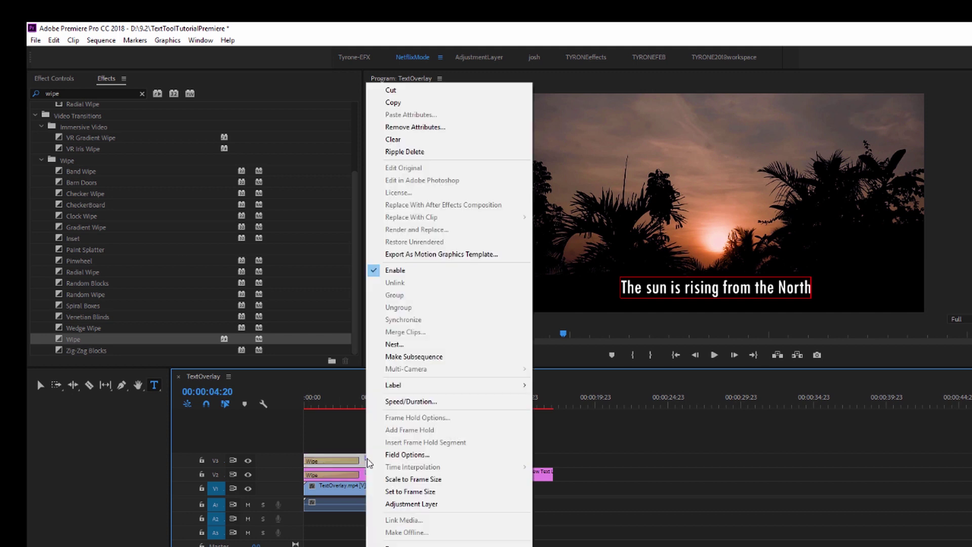
click(395, 272)
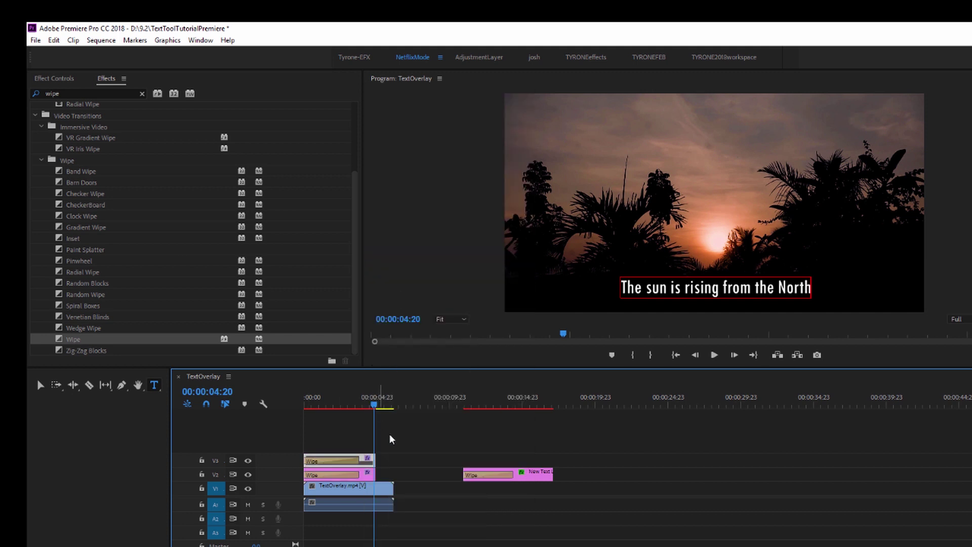
mouse_move(374, 405)
mouse_down()
mouse_move(315, 405)
mouse_move(403, 405)
mouse_move(358, 407)
mouse_up()
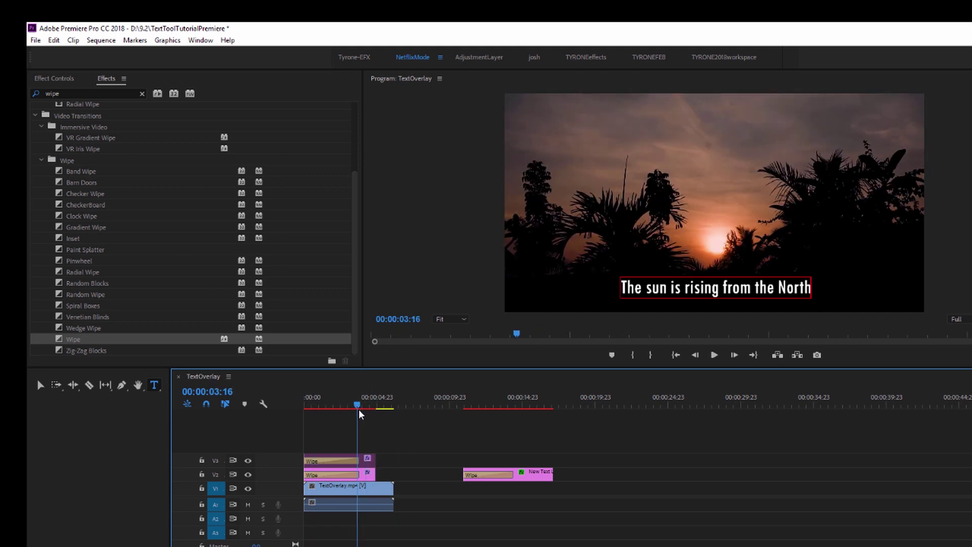
- Select the caption clip on V2 and bring its text Appearance settings into view in the effect controls
click(364, 477)
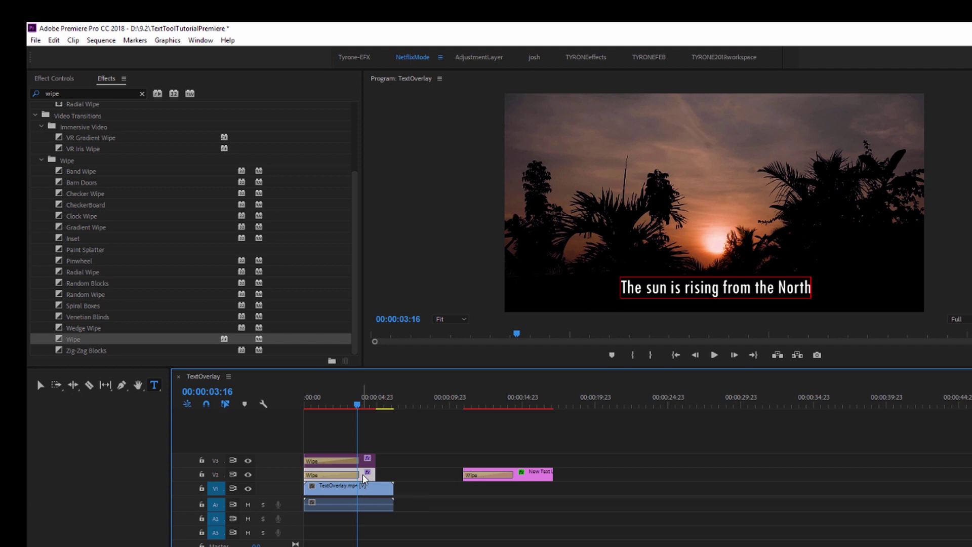
click(54, 78)
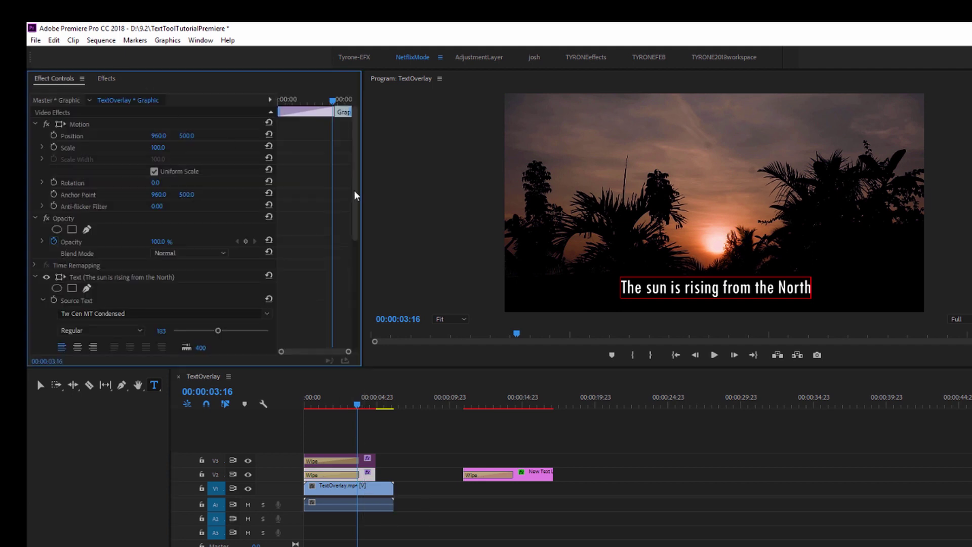
drag(357, 169, 354, 285)
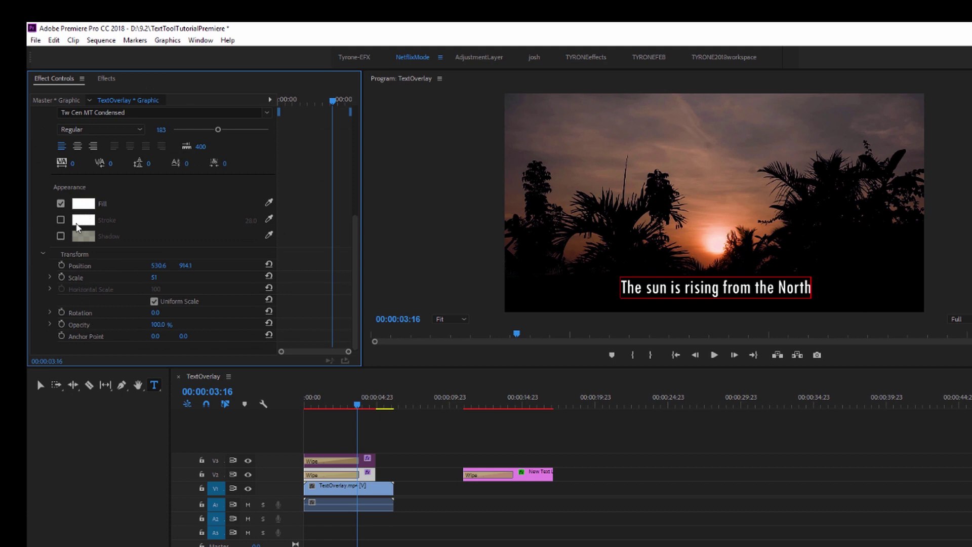
click(86, 205)
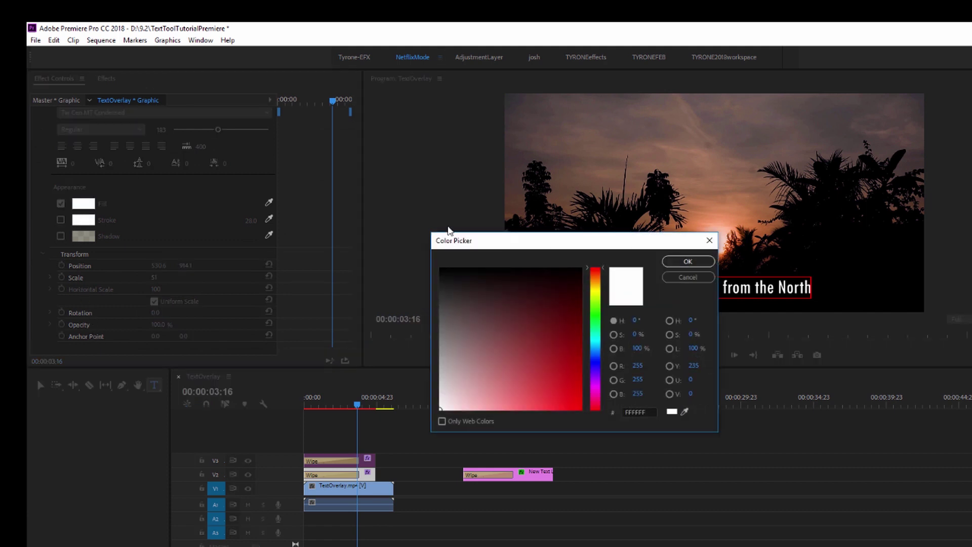
drag(559, 246, 746, 342)
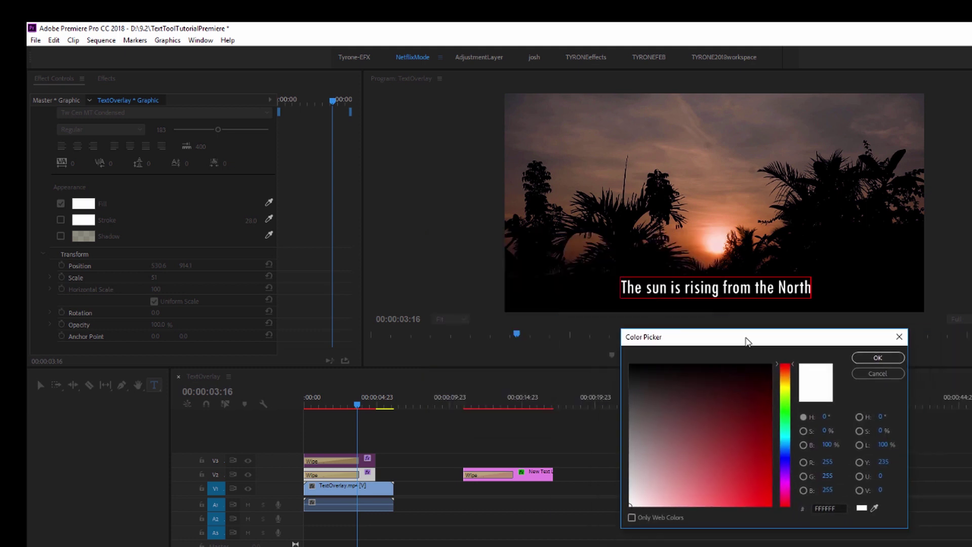
click(784, 434)
click(707, 435)
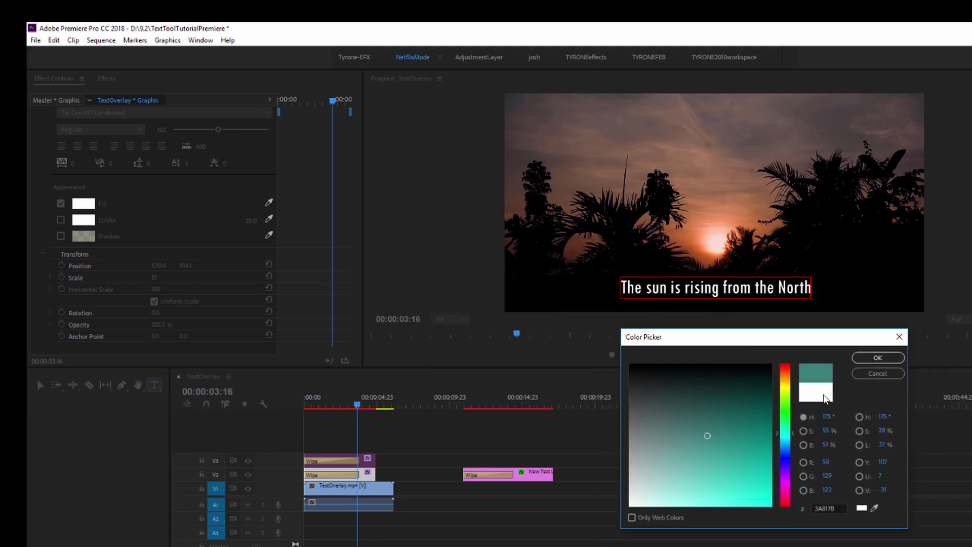
click(877, 373)
- Select the whole caption text on V2 and set its fill colour to blue 3E95AB
double_click(723, 286)
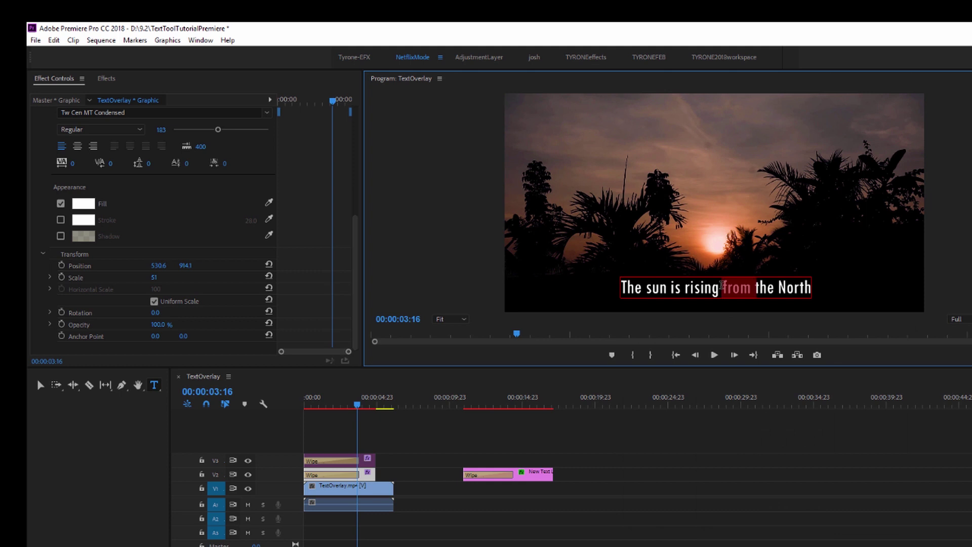
click(699, 288)
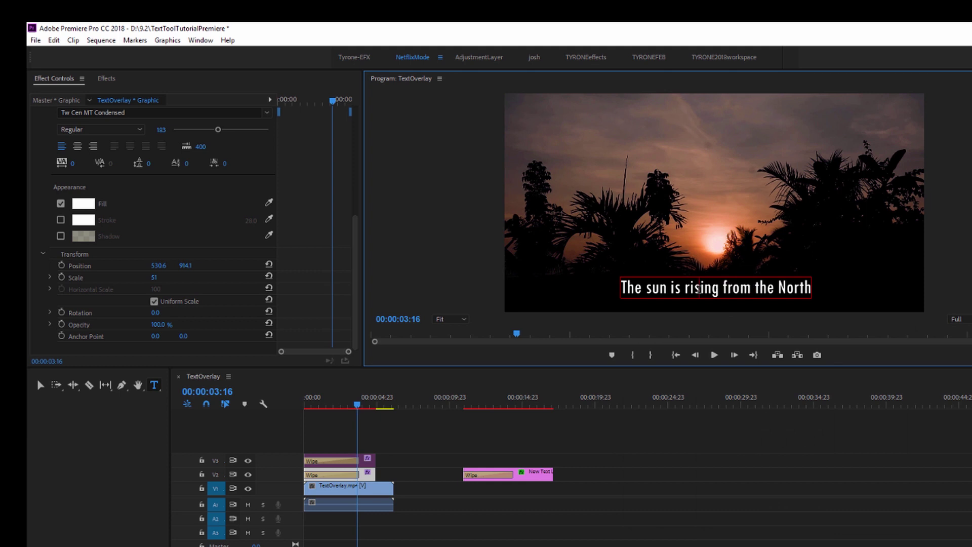
double_click(699, 289)
key(ctrl+a)
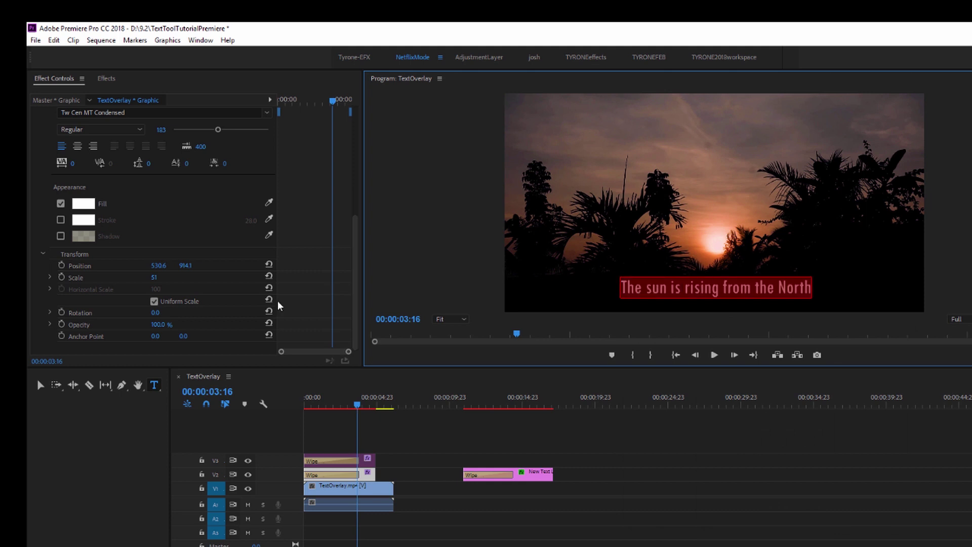
click(82, 205)
click(591, 345)
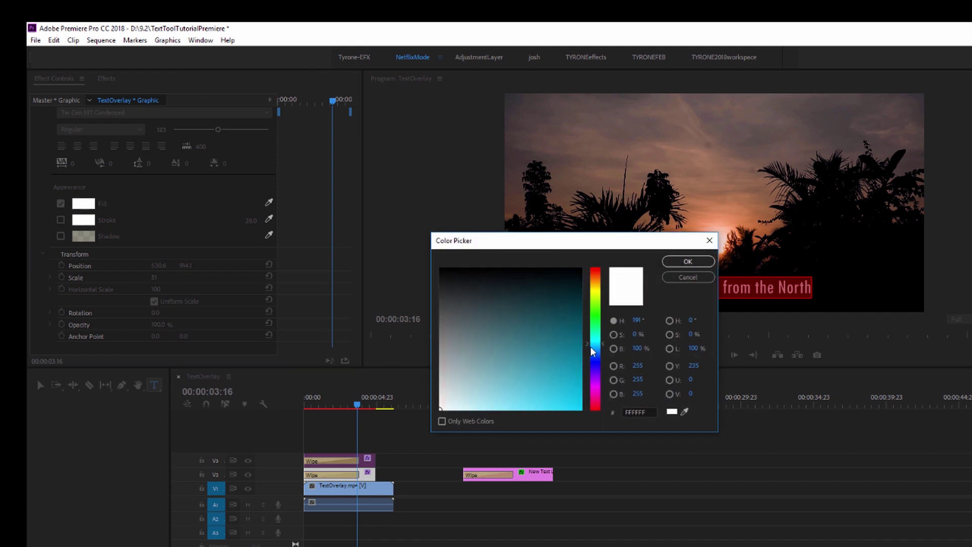
click(571, 327)
click(553, 349)
click(529, 363)
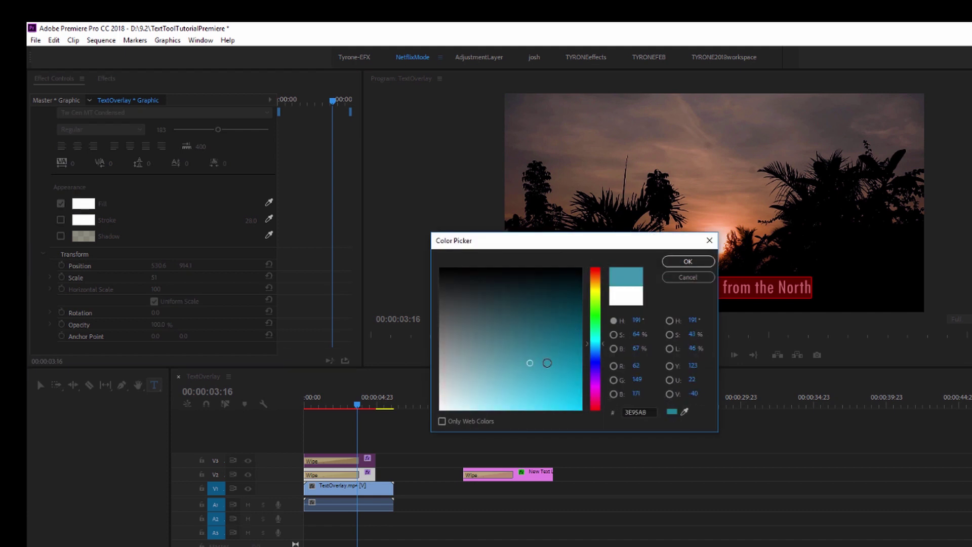
click(687, 261)
- Add a white stroke with a width of 13 to the V2 caption text
click(666, 288)
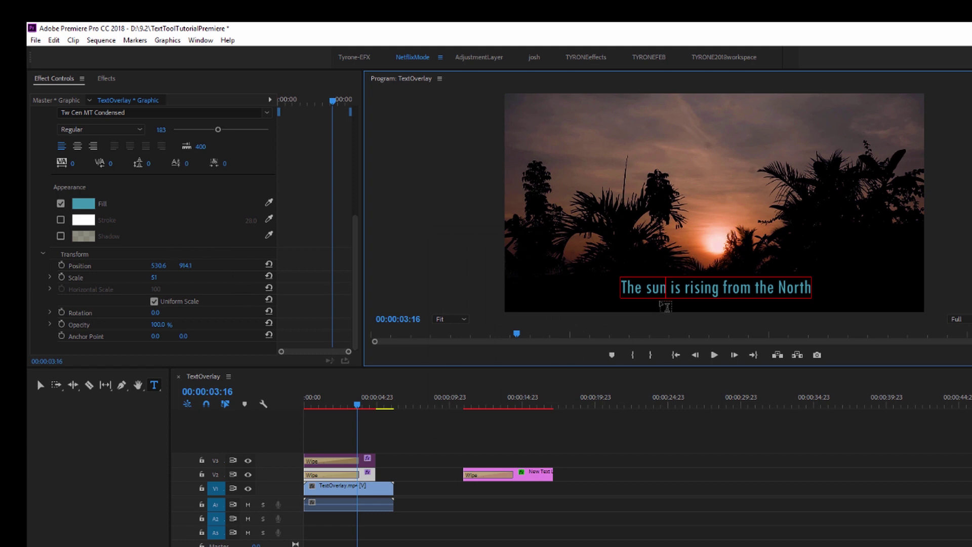
key(ctrl+a)
click(61, 220)
click(84, 222)
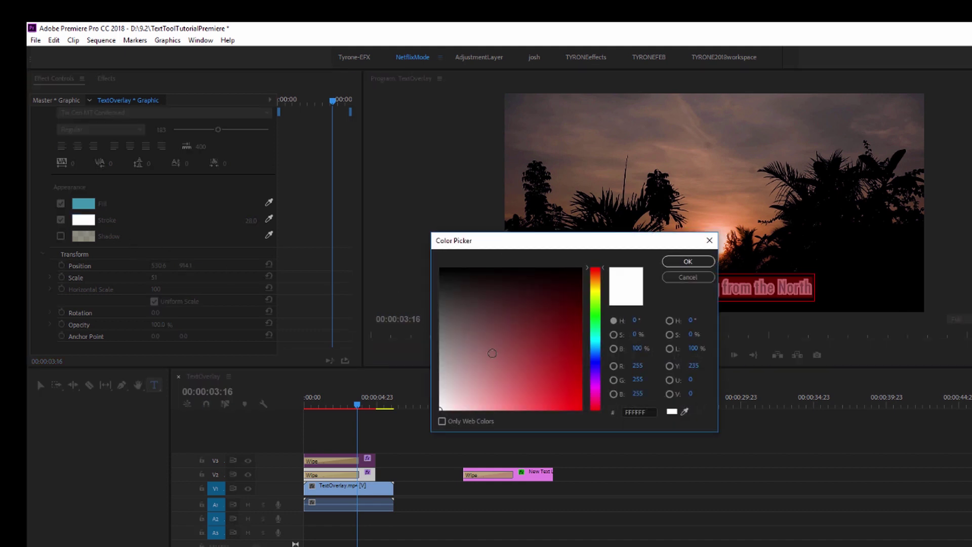
click(689, 261)
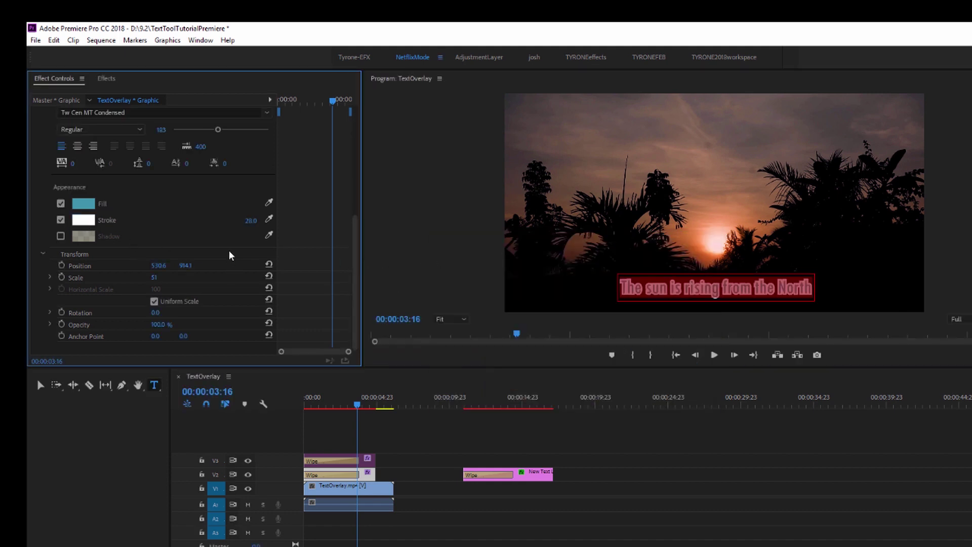
drag(250, 221, 246, 221)
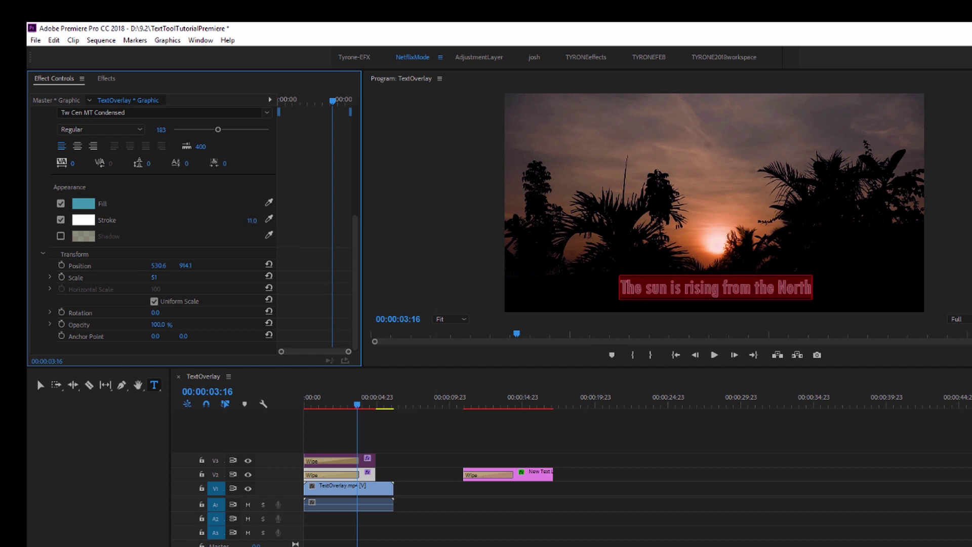
- Deselect the clip and play the coloured caption's Wipe reveal from the start of the sequence
click(398, 460)
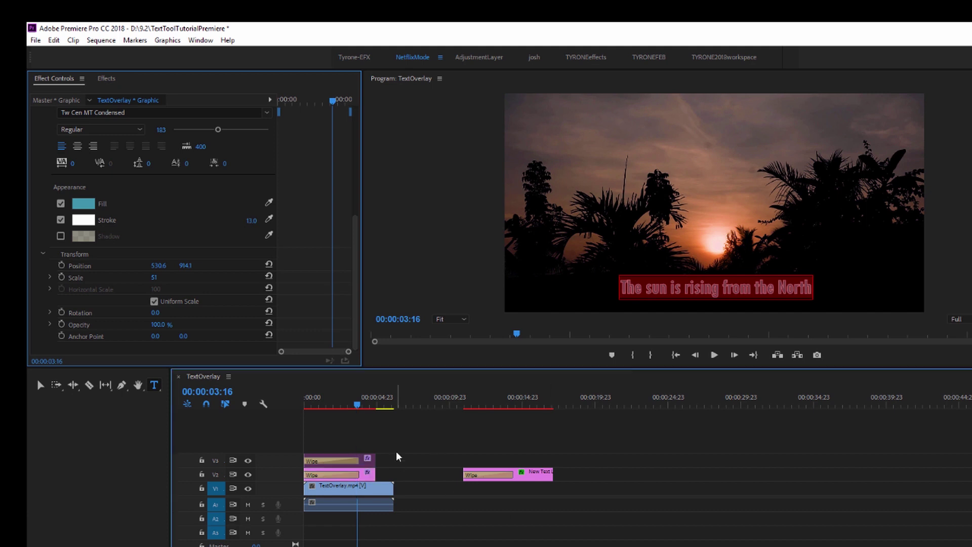
key(Home)
key(space)
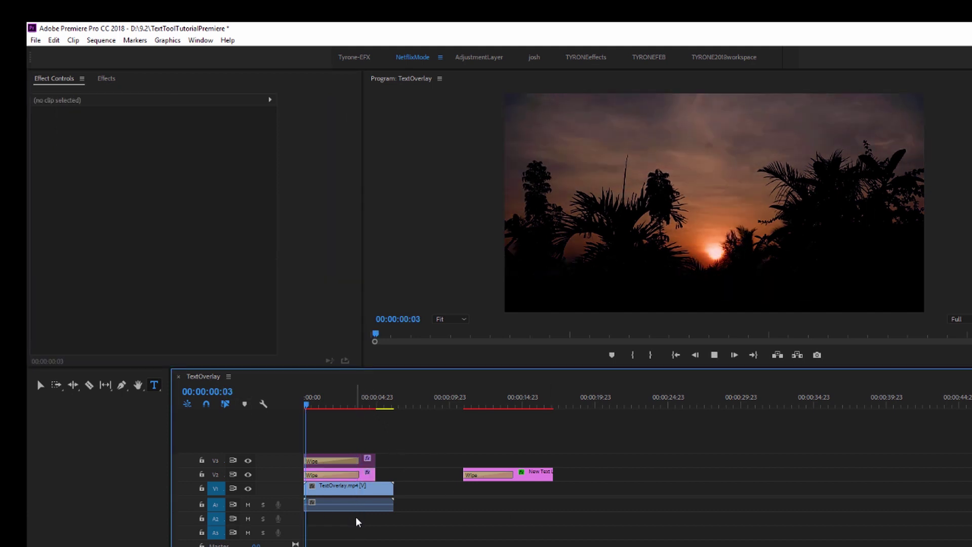
drag(704, 546, 481, 546)
key(space)
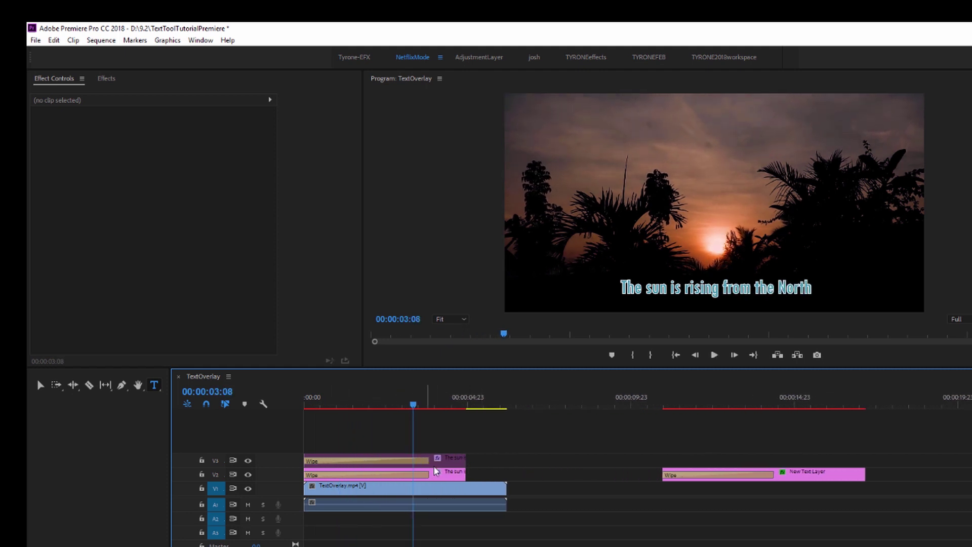
- Enable the caption copy on V3 again and remove its Wipe transition
click(449, 461)
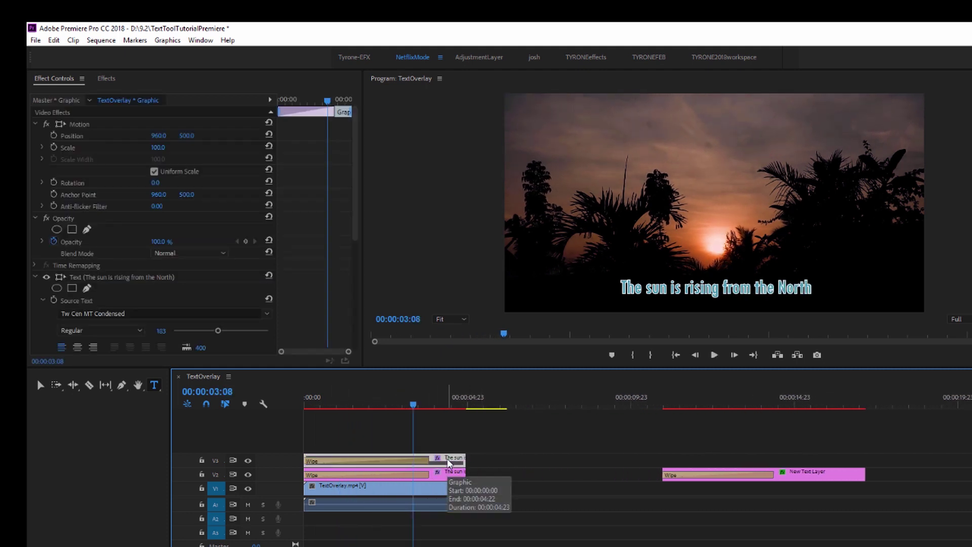
right_click(447, 461)
click(474, 269)
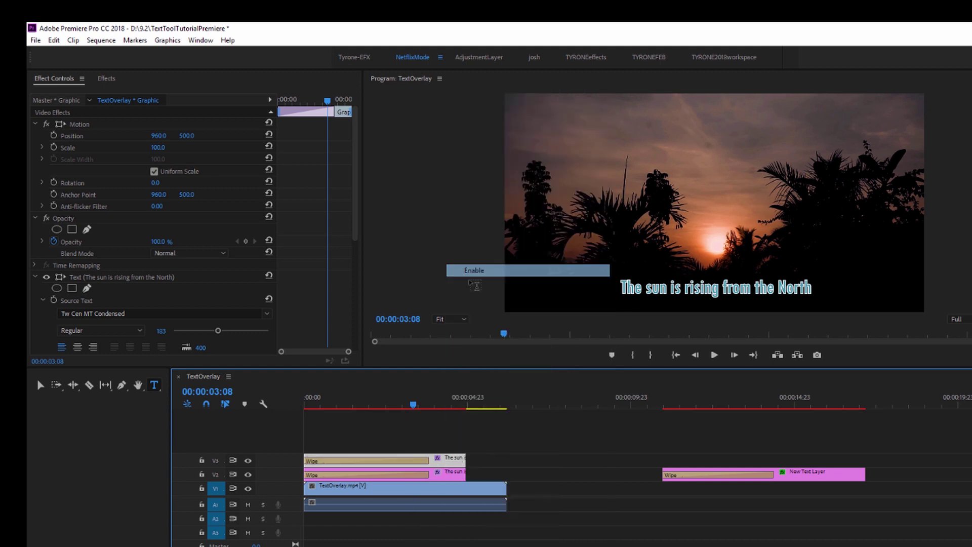
drag(412, 402, 304, 410)
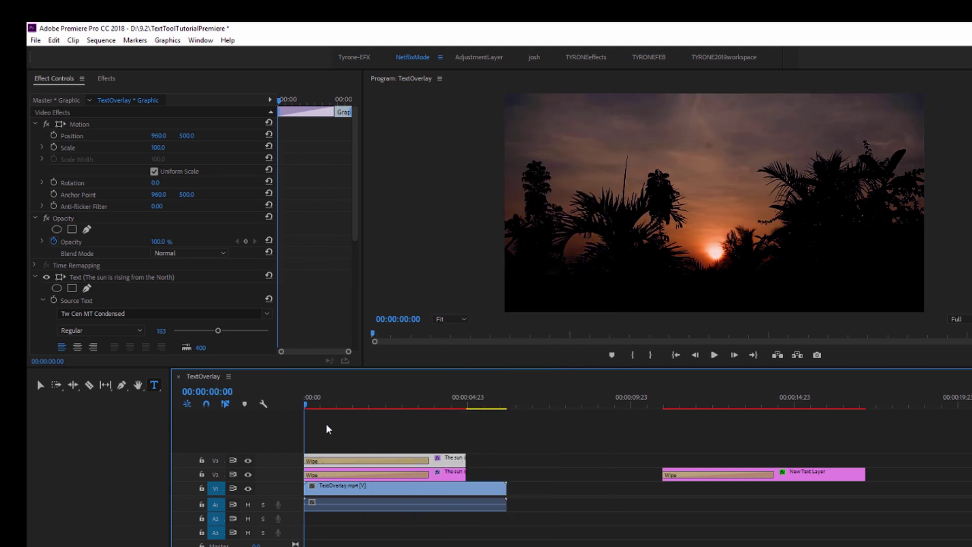
right_click(413, 462)
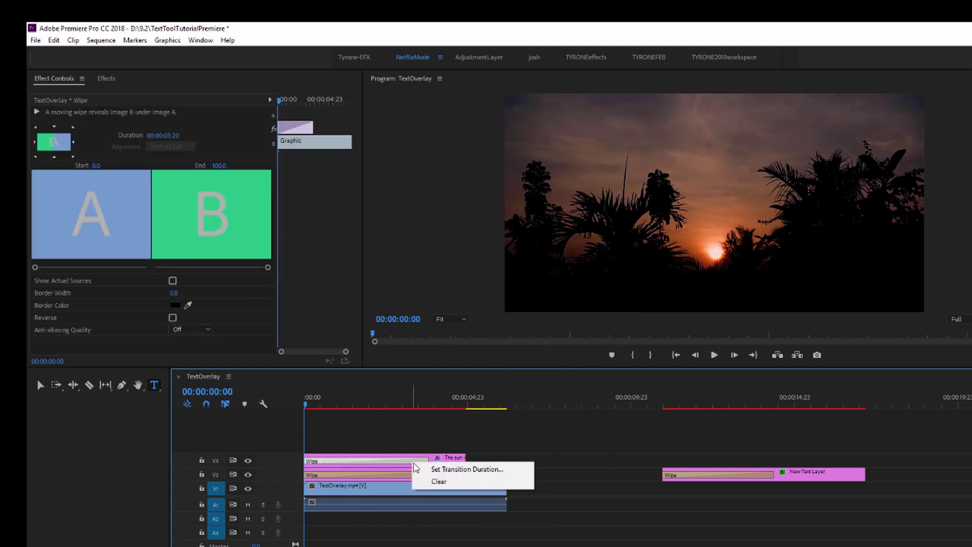
click(422, 481)
- Enlarge the program preview and play the stacked captions from the start to check the reveal
key(space)
key(space)
drag(318, 402, 293, 411)
drag(489, 368, 485, 422)
key(space)
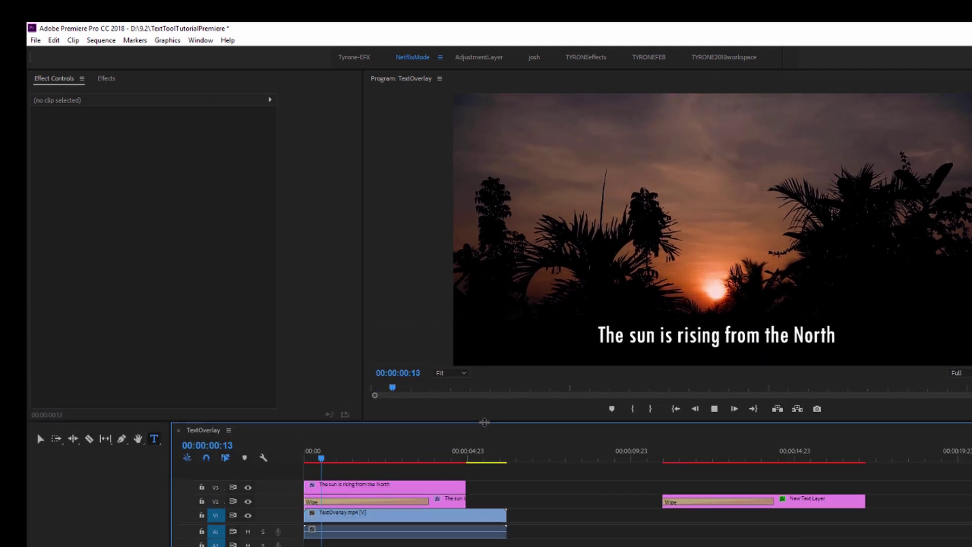
key(space)
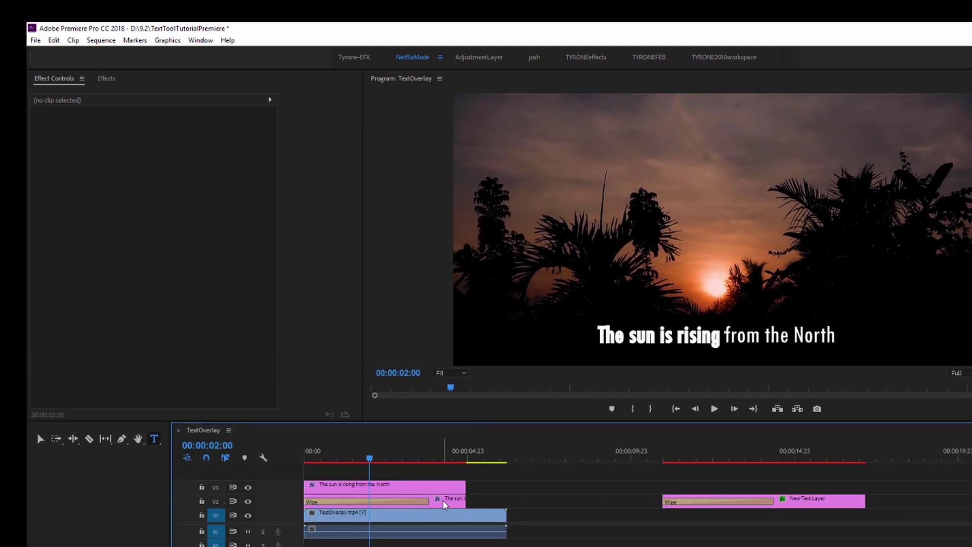
- Move the coloured caption clip with its Wipe from V2 up to V4 and play the sequence from the start
click(443, 502)
drag(446, 505, 443, 478)
key(Home)
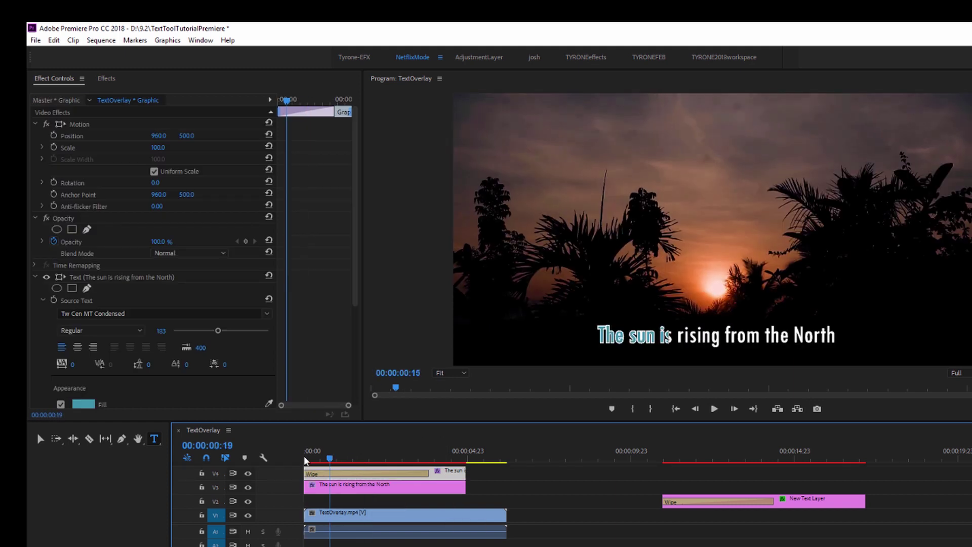
key(space)
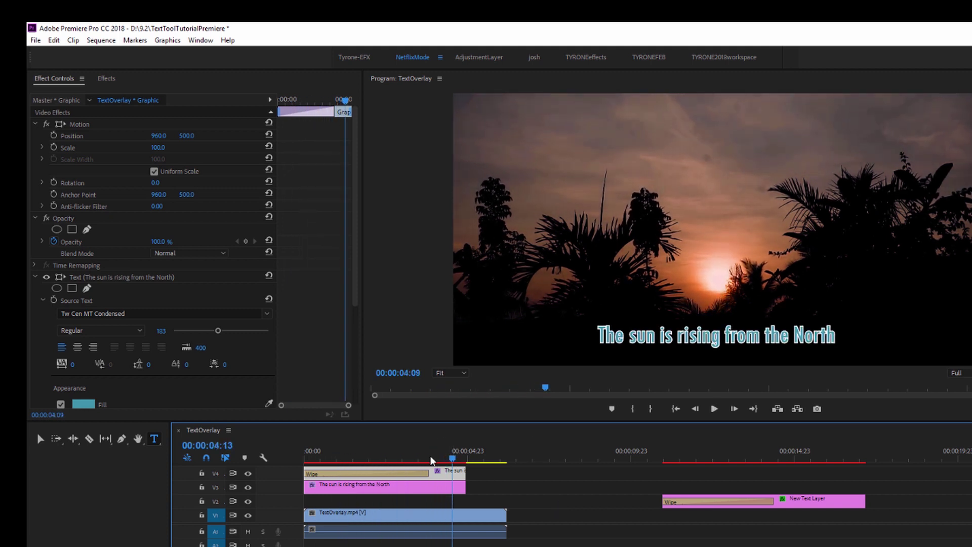
key(space)
- Replay the karaoke-style reveal of the blue caption over the white copy from the start
key(Home)
key(space)
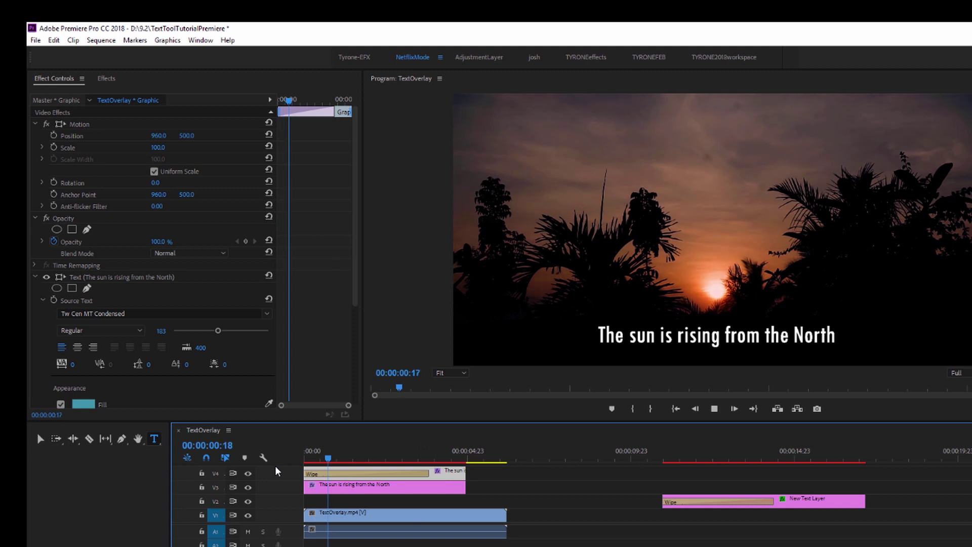
key(space)
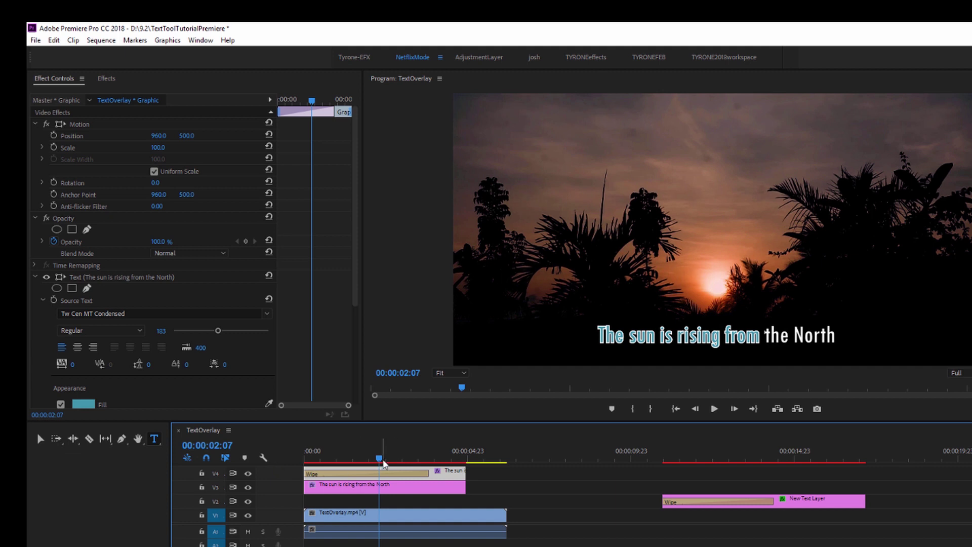
drag(383, 463, 295, 462)
key(space)
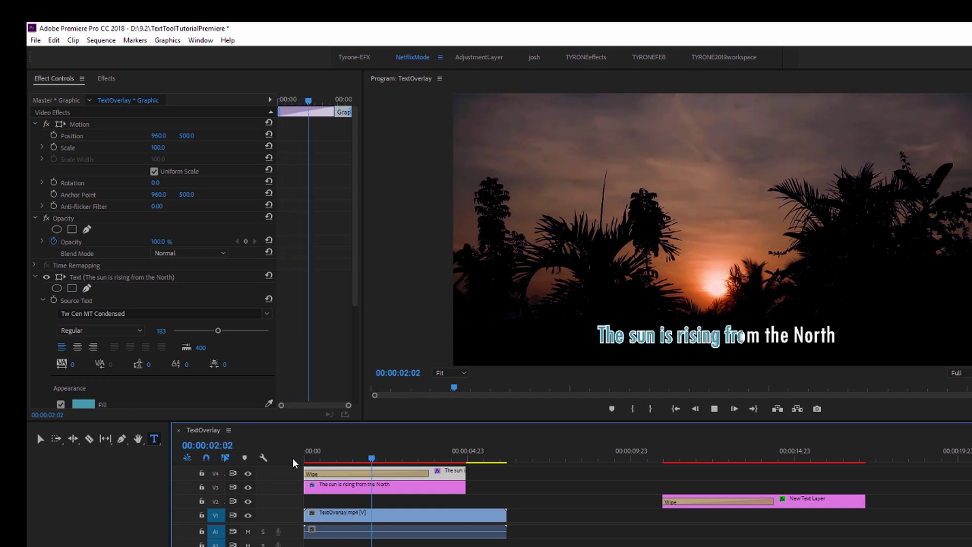
key(space)
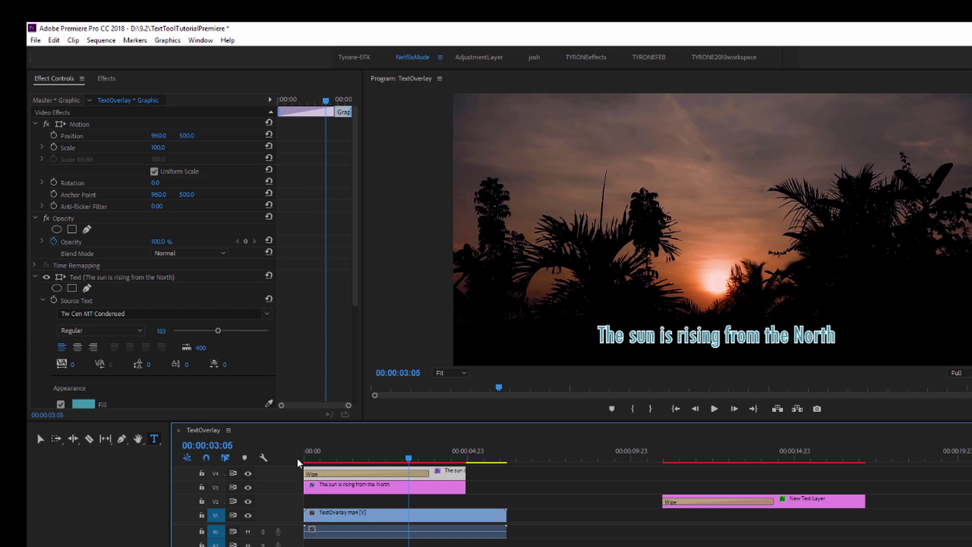
- Move the stacked caption clips past the end of the sunset clip and delete the New Text Layer clip
drag(502, 421, 719, 439)
drag(805, 465, 411, 448)
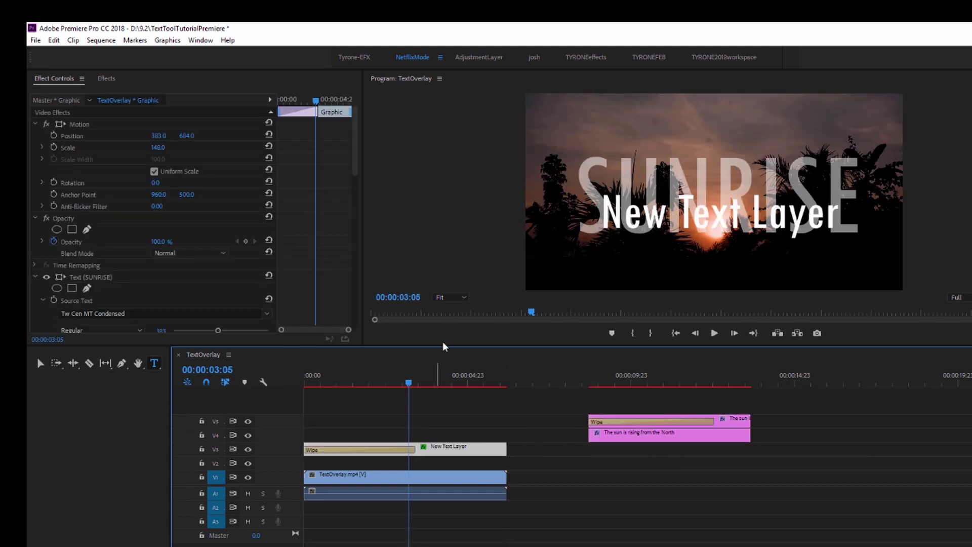
drag(443, 348, 440, 420)
key(Delete)
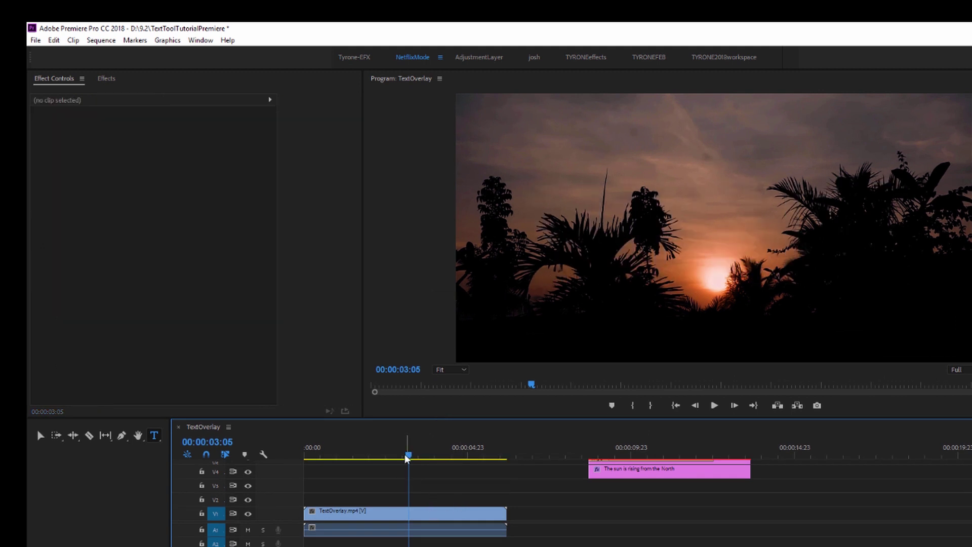
- Add a new text layer reading MEMORIES over the sunset at 00:00:03:05 with the Type tool
click(381, 511)
click(385, 501)
click(613, 212)
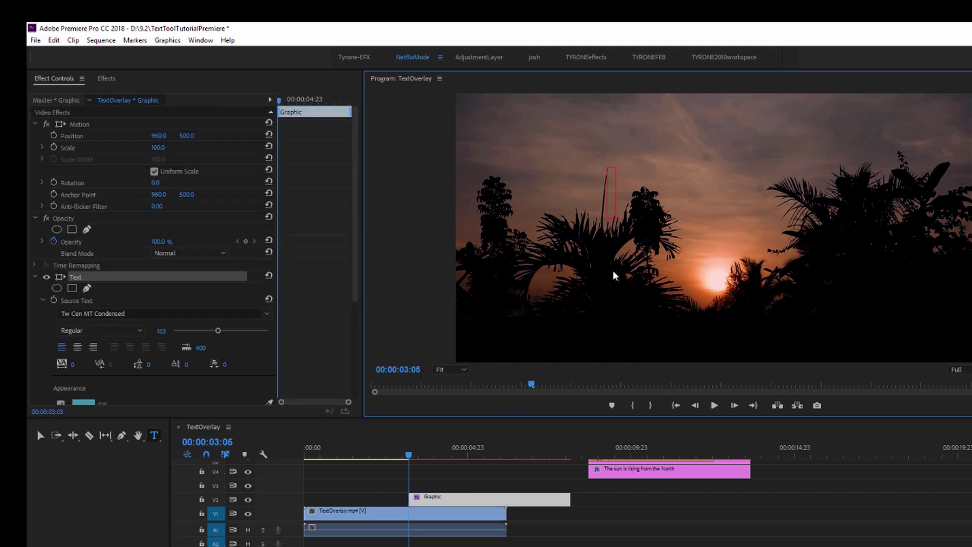
text(M)
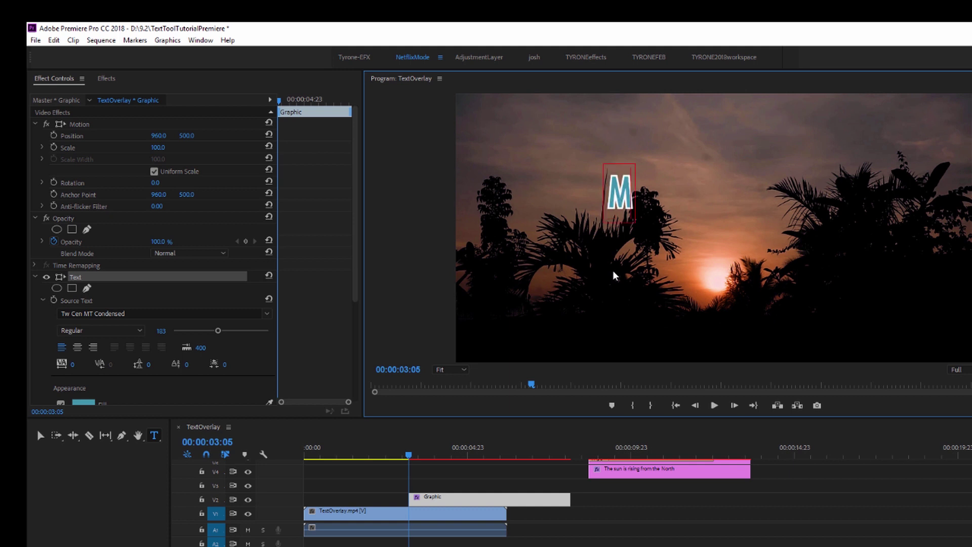
text(EMORIES)
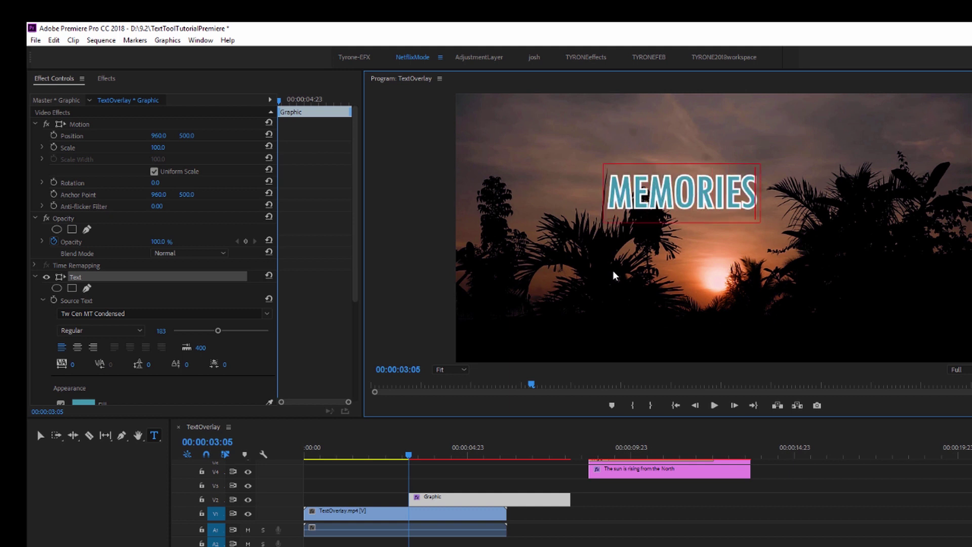
- Finish the text entry and set the MEMORIES font size to 360
key(Escape)
drag(357, 231, 347, 321)
drag(217, 184, 267, 191)
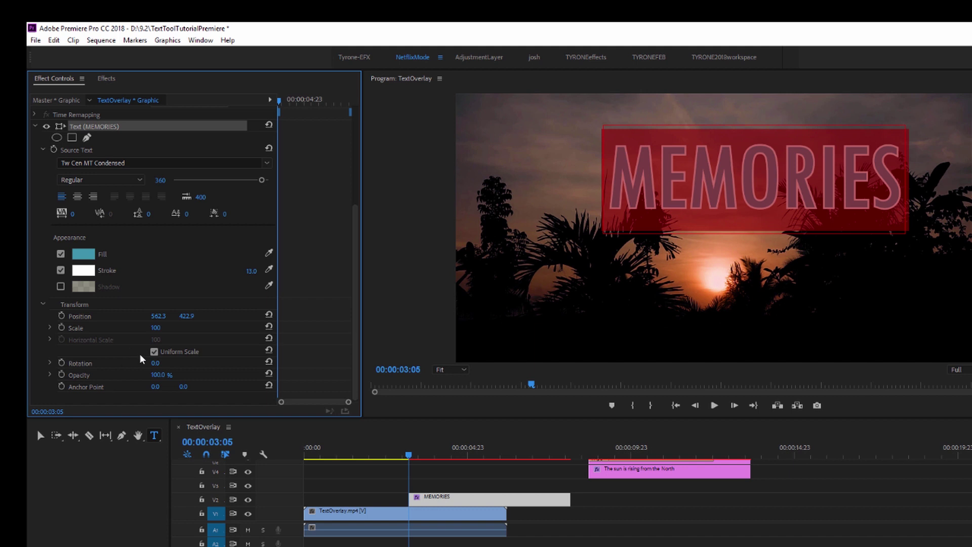
- Turn off the stroke of the MEMORIES text and set its fill colour to white
click(60, 270)
click(84, 256)
drag(474, 358, 413, 426)
click(688, 264)
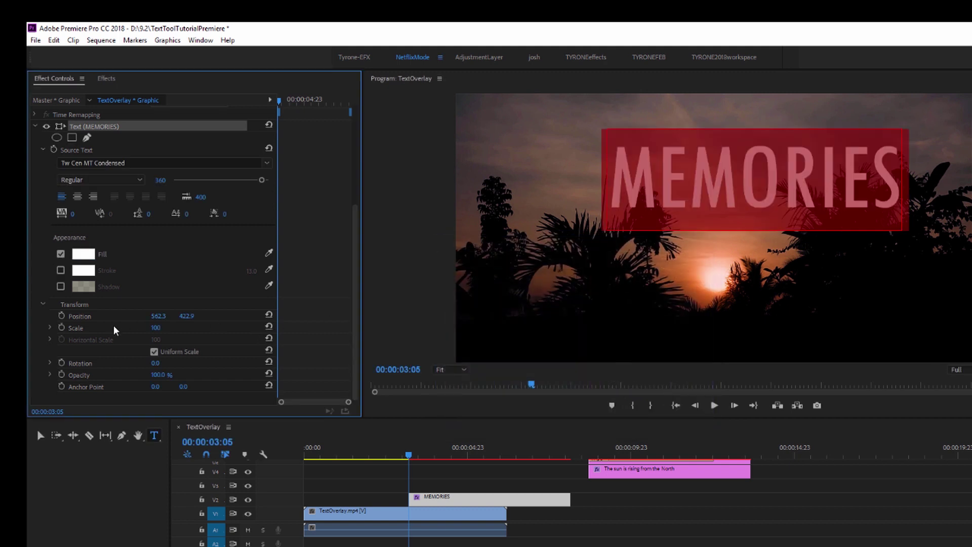
- Change the font of the MEMORIES text to Impact
scroll(353, 320, up, 4)
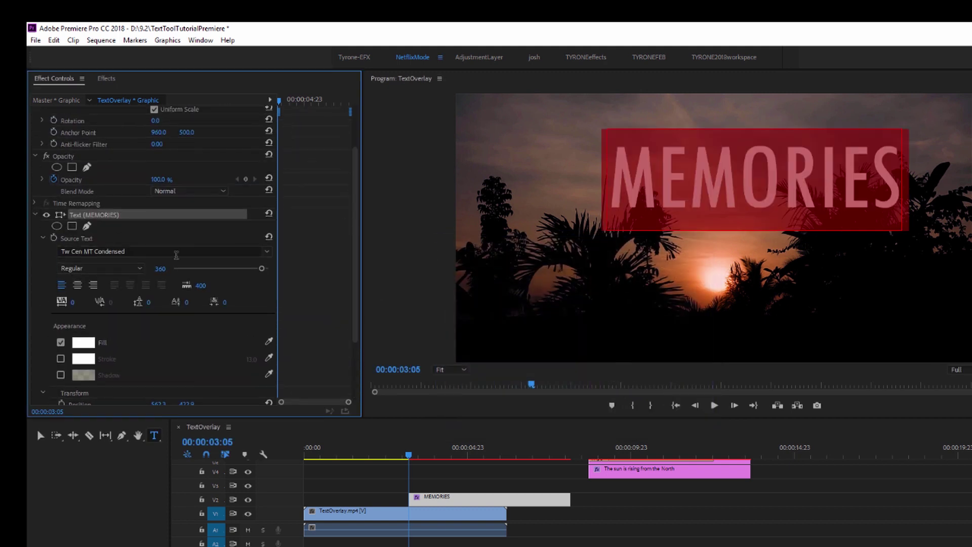
click(145, 252)
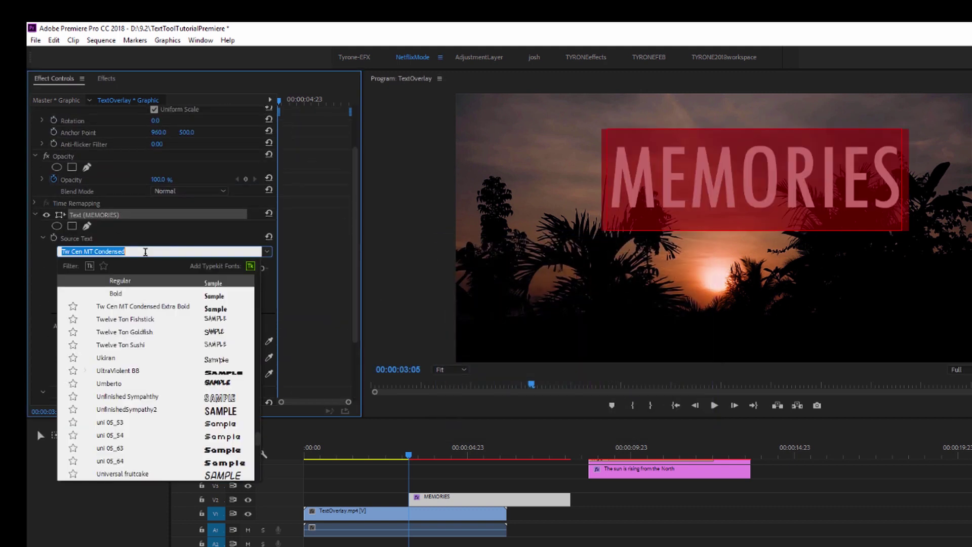
text(impa)
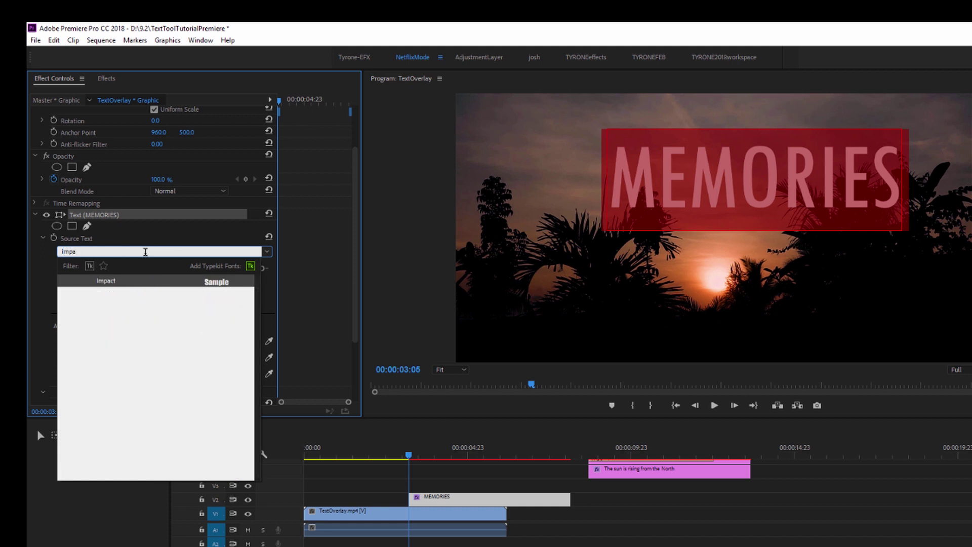
click(161, 284)
click(771, 179)
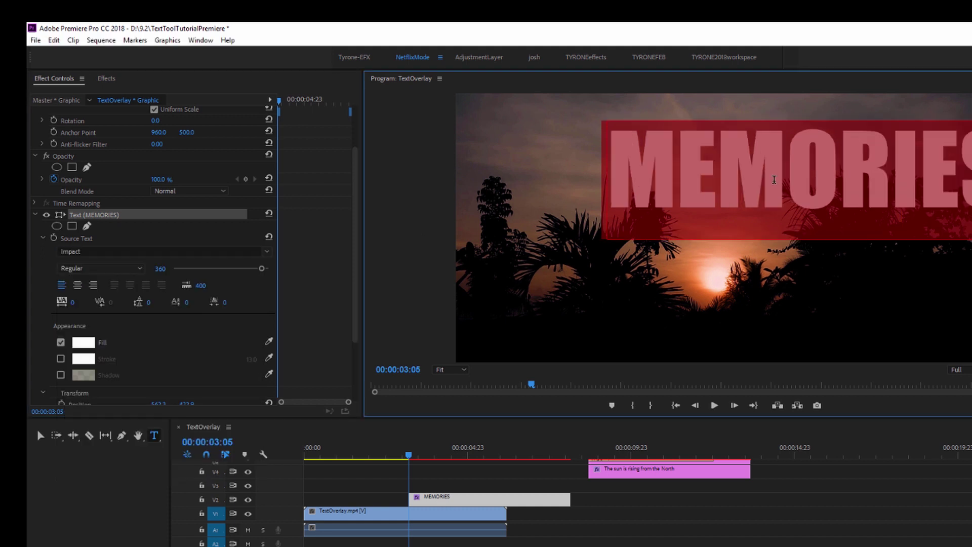
- Centre the MEMORIES text in the frame with a position of about 127, 670 and a scale of 113
double_click(769, 180)
drag(352, 234, 334, 383)
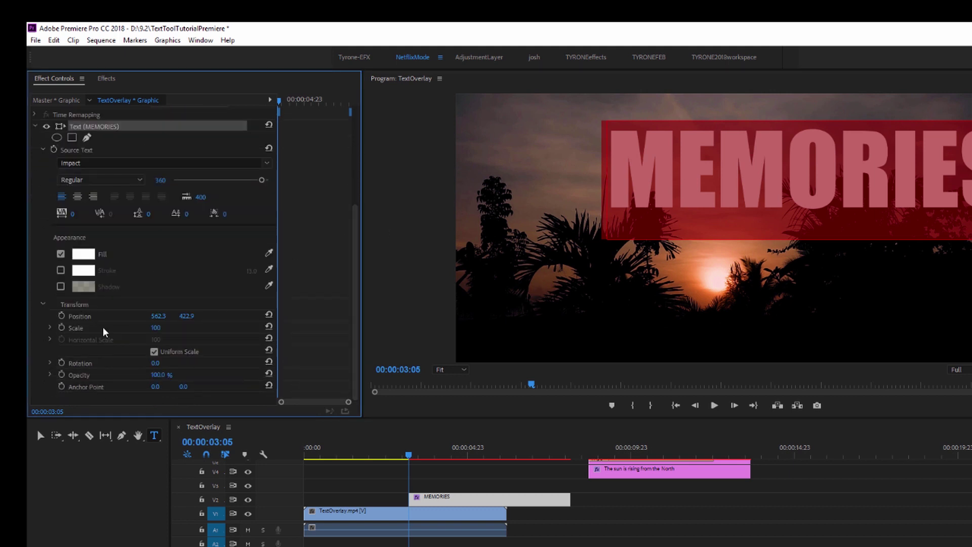
drag(186, 316, 263, 316)
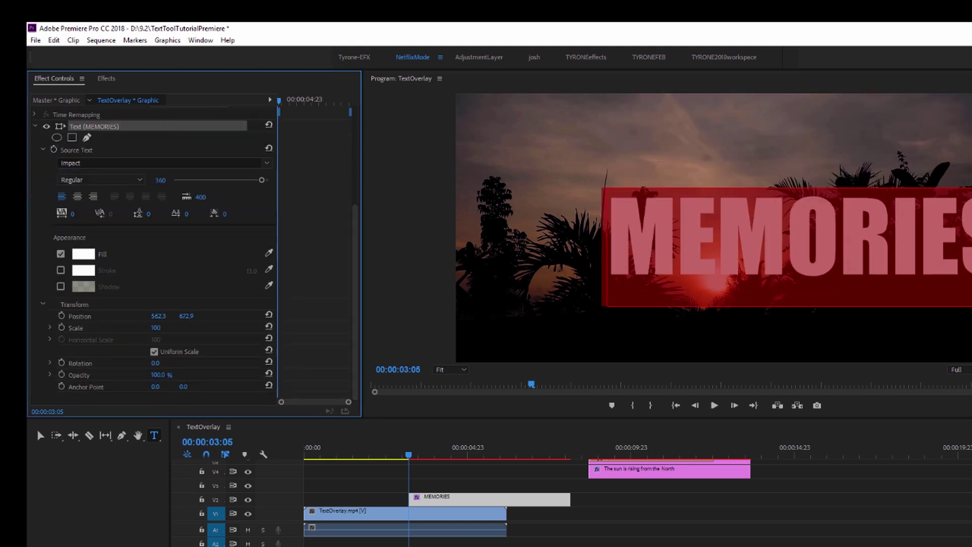
drag(152, 316, 129, 316)
- Place SampleClip.mp4 on track V1 past the existing clips, and unlink and delete its audio
click(685, 501)
drag(486, 503, 400, 505)
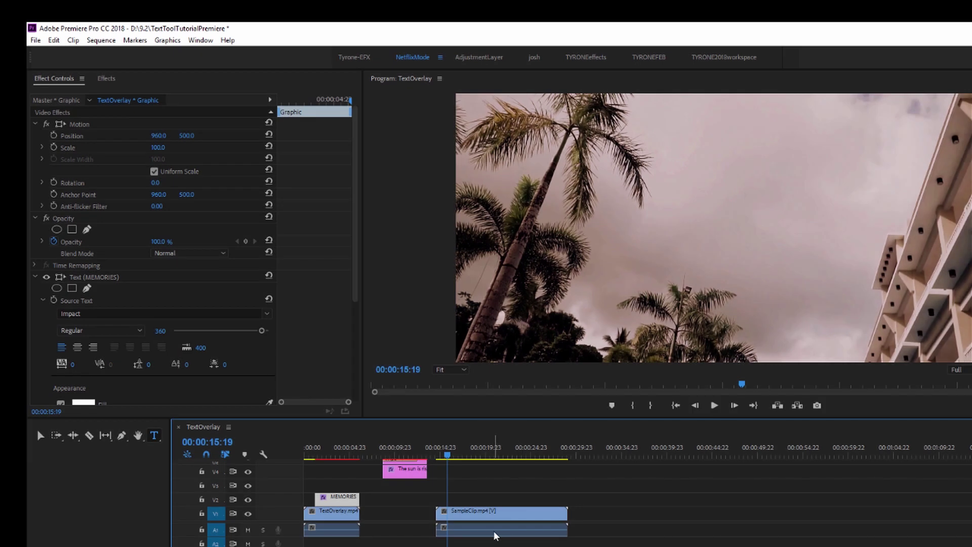
right_click(495, 535)
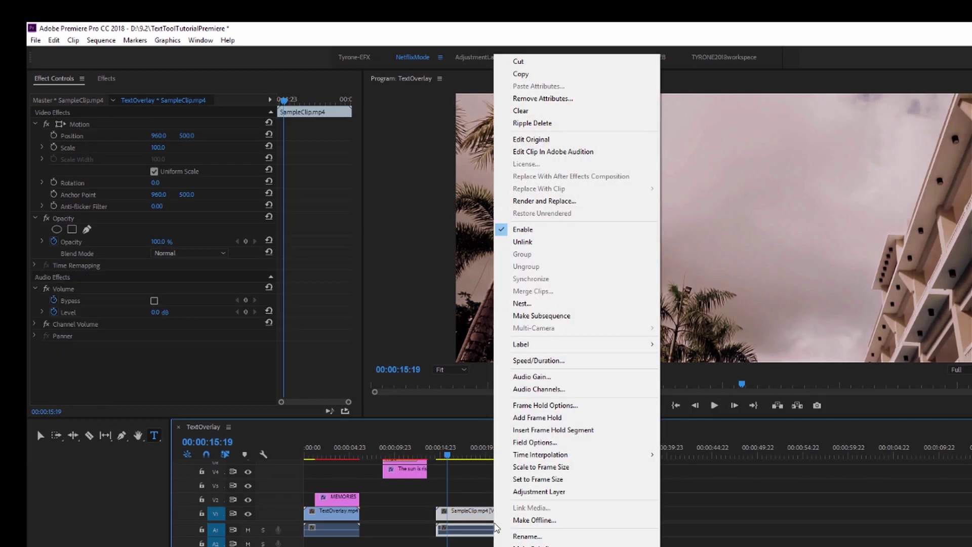
click(522, 243)
click(495, 531)
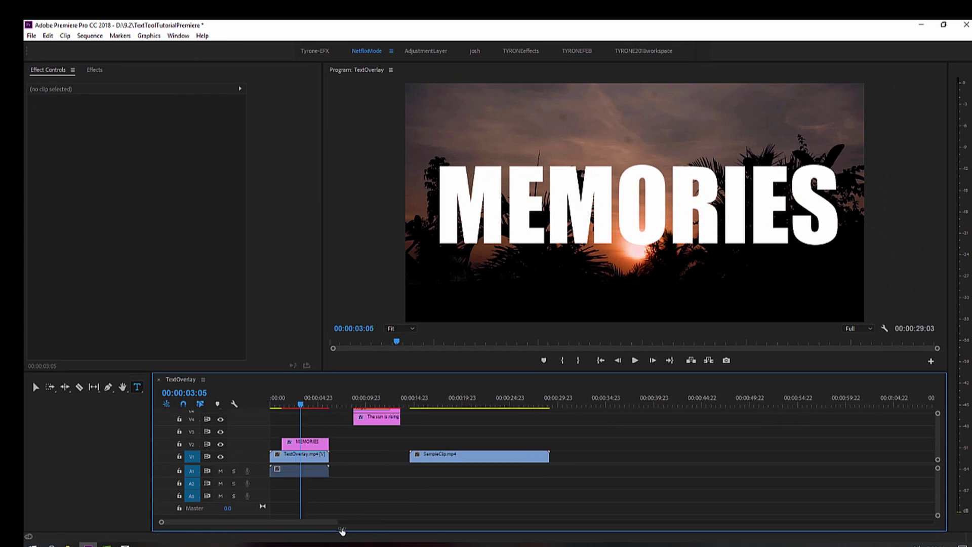
- Move the MEMORIES clip up to V3 and place SampleClip.mp4 on V2 beneath it at the sequence start
drag(341, 528, 258, 524)
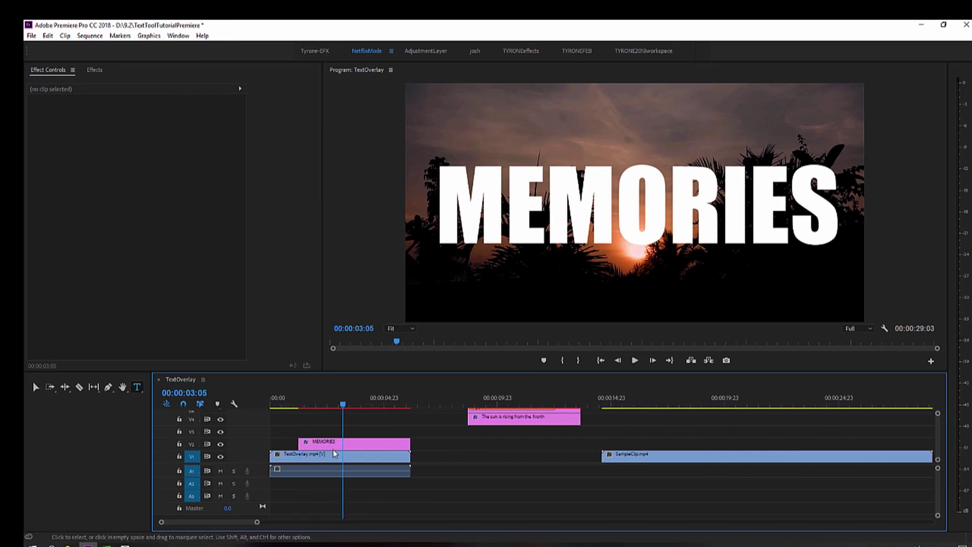
drag(339, 444, 345, 430)
drag(679, 463, 324, 448)
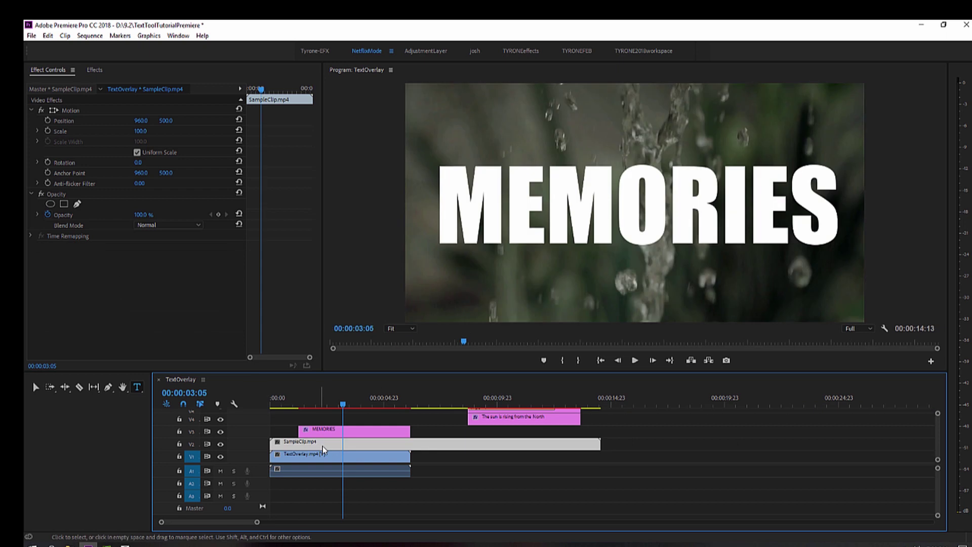
key(space)
click(308, 404)
key(space)
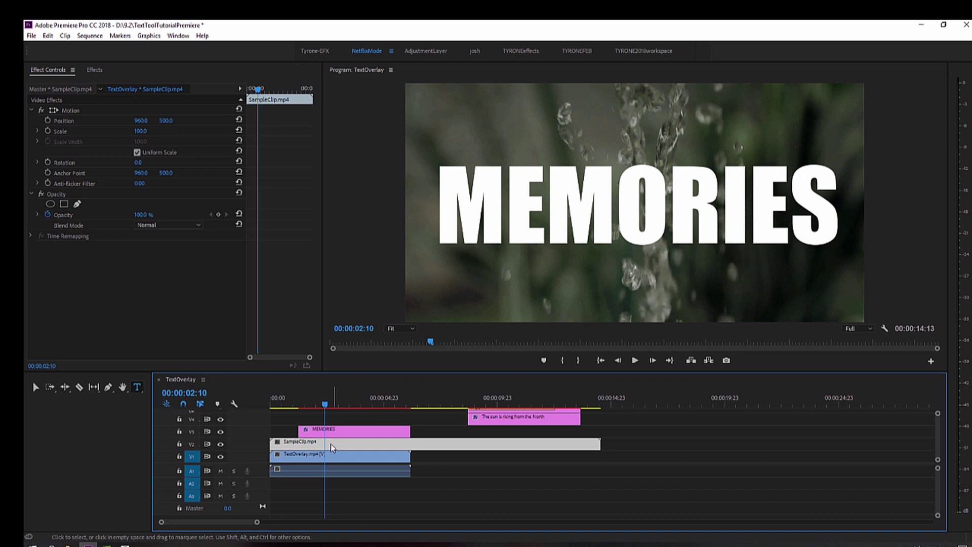
- Find the Track Matte Key effect and apply it to SampleClip.mp4 on V2
click(94, 69)
click(71, 82)
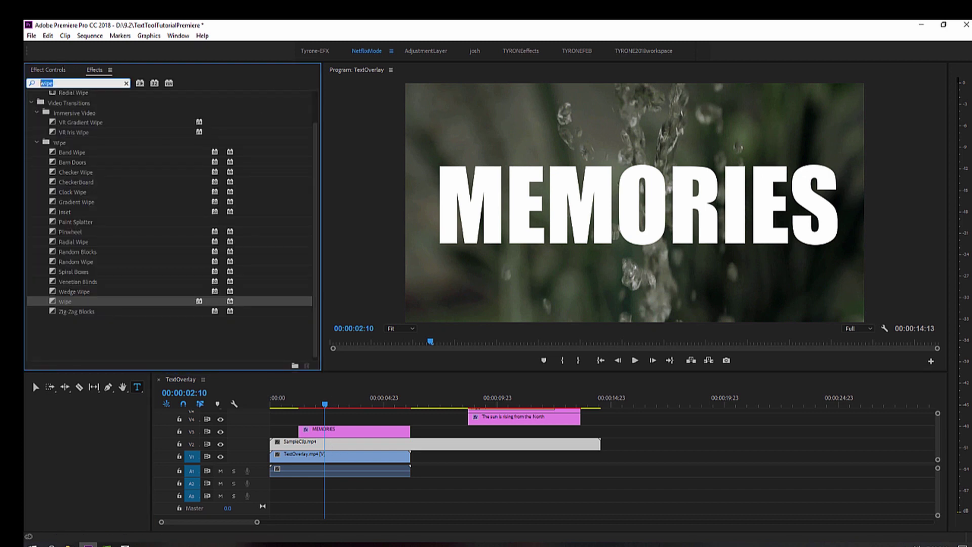
text(te)
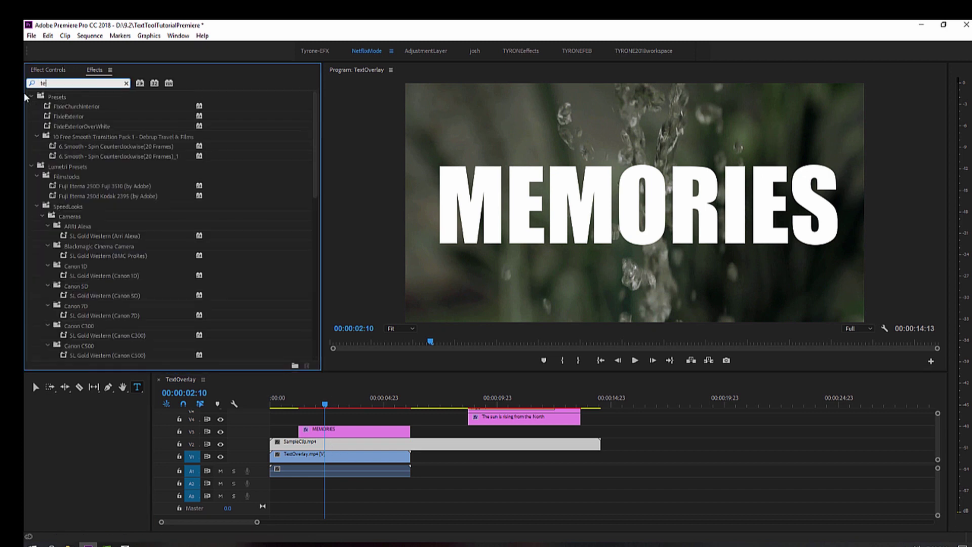
key(BackSpace)
text(rac)
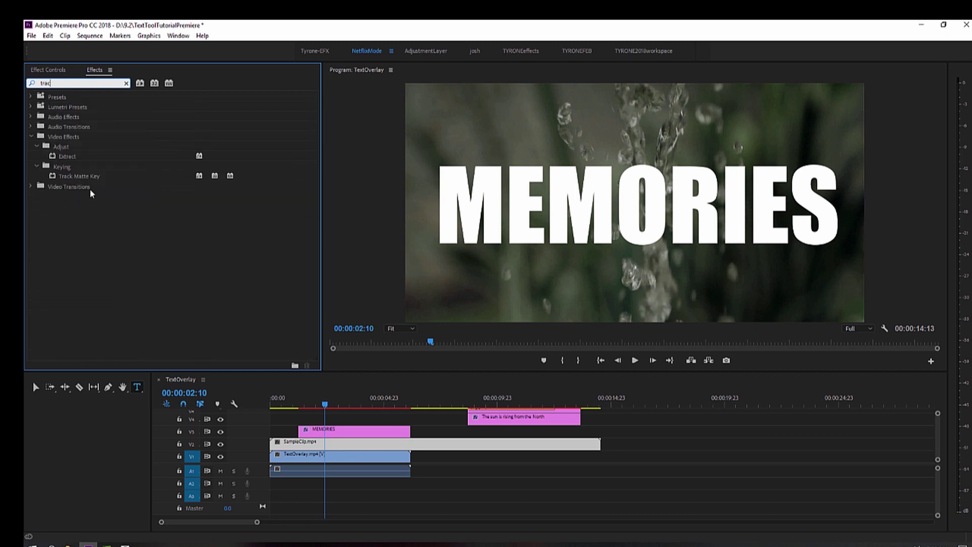
click(76, 175)
drag(326, 479, 326, 479)
- Set the Track Matte Key's matte to Video 3 and play back the result
click(55, 76)
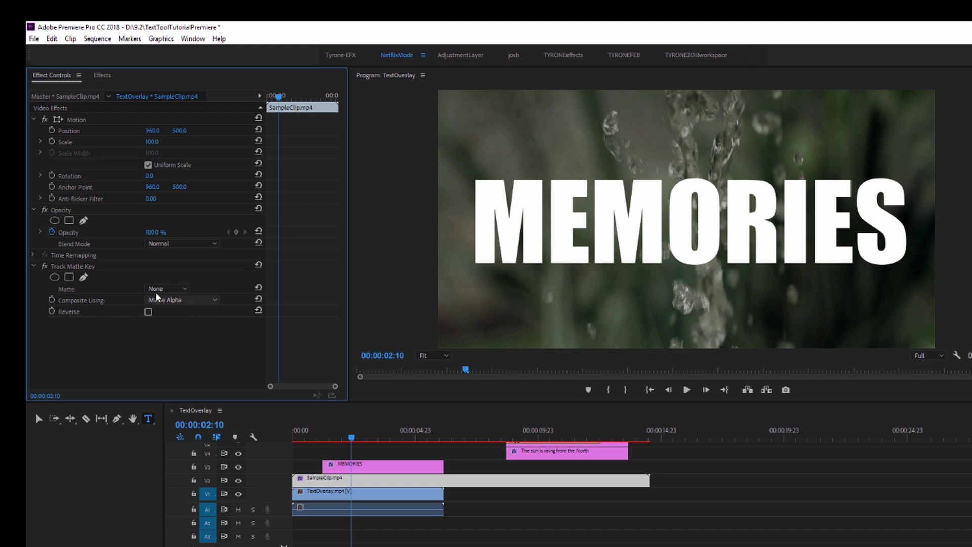
click(185, 289)
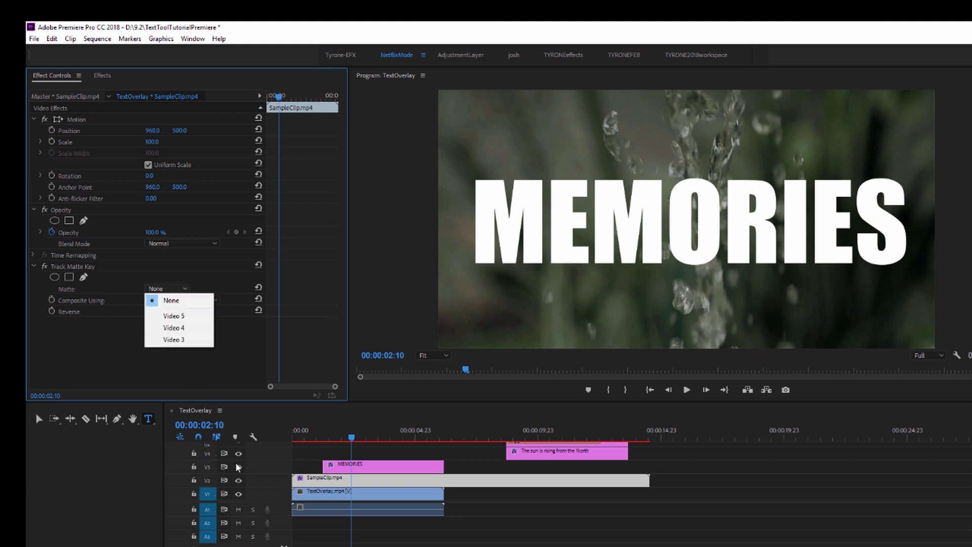
click(174, 339)
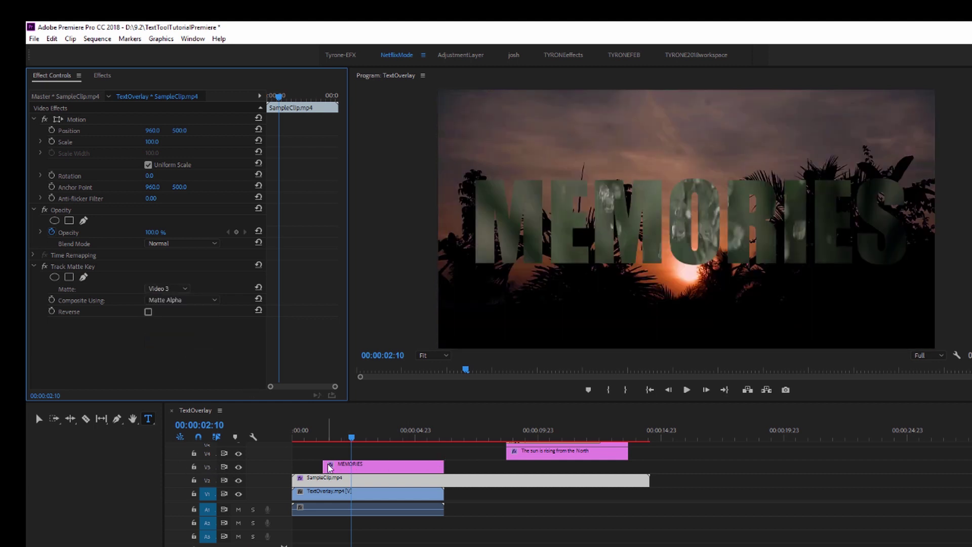
click(323, 435)
key(space)
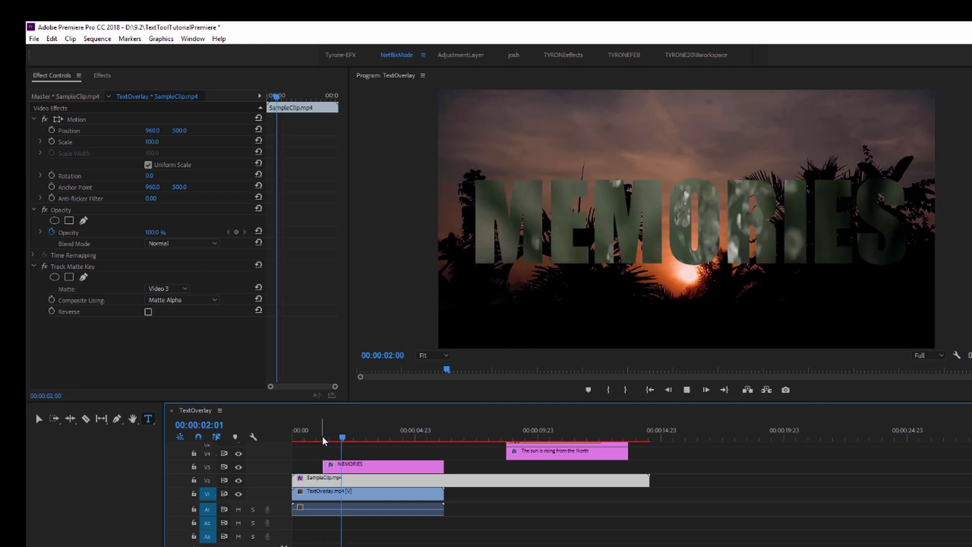
key(space)
- Extend the MEMORIES clip back to the sequence start and cut off SampleClip.mp4 where the title ends
drag(317, 465, 292, 466)
key(c)
click(444, 481)
key(v)
click(470, 482)
key(Delete)
drag(375, 434, 279, 433)
key(space)
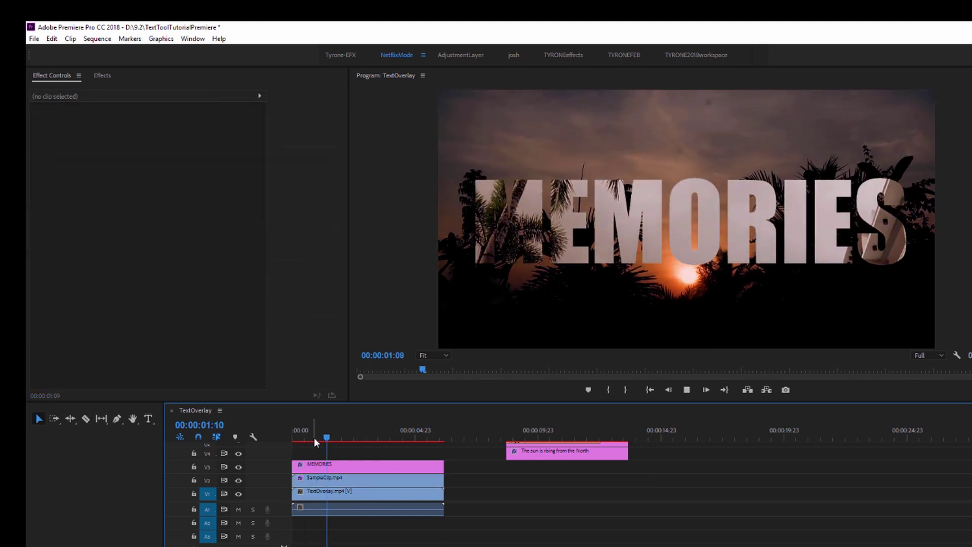
key(space)
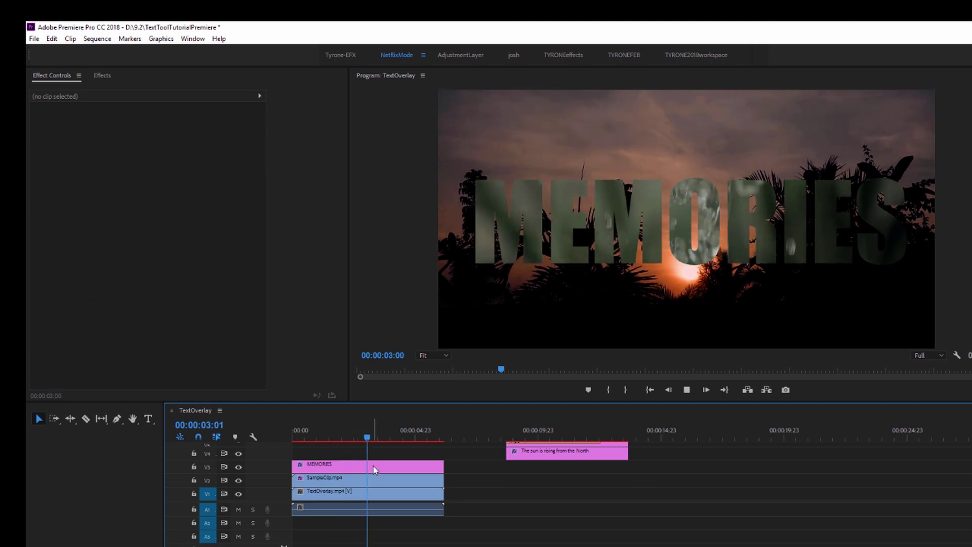
- Cut SampleClip.mp4 at about 3 seconds, remove its opening portion and refit the rest to the length of the MEMORIES clip
drag(388, 436, 373, 438)
key(c)
click(373, 480)
key(v)
click(390, 482)
key(Delete)
drag(373, 480, 444, 480)
- Play the sequence from the start to examine the footage showing through the MEMORIES letters
drag(384, 436, 271, 445)
key(space)
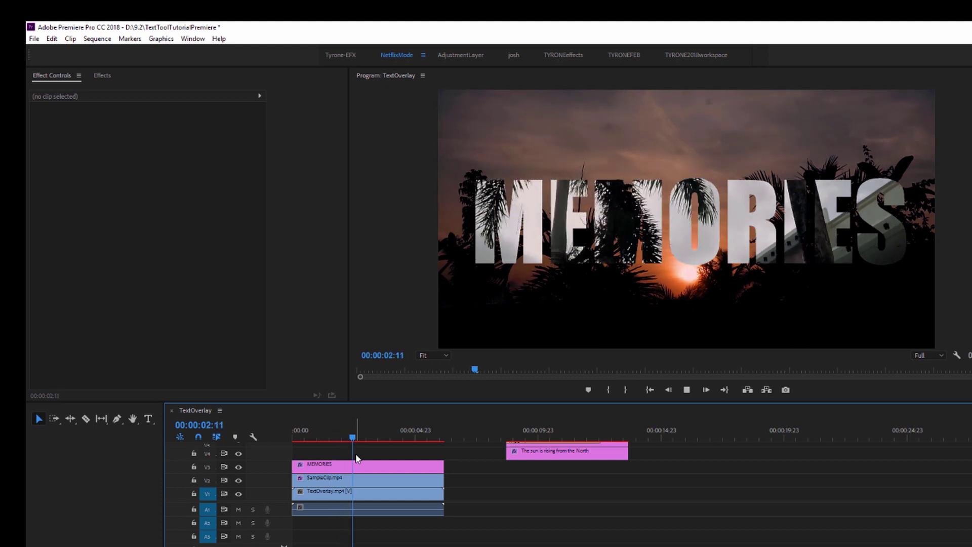
key(space)
click(362, 495)
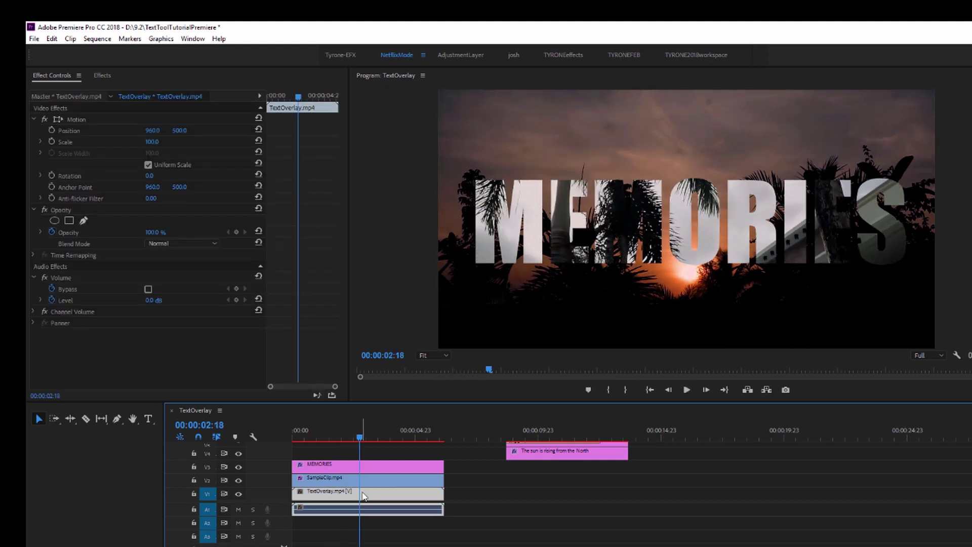
drag(356, 430, 277, 431)
key(space)
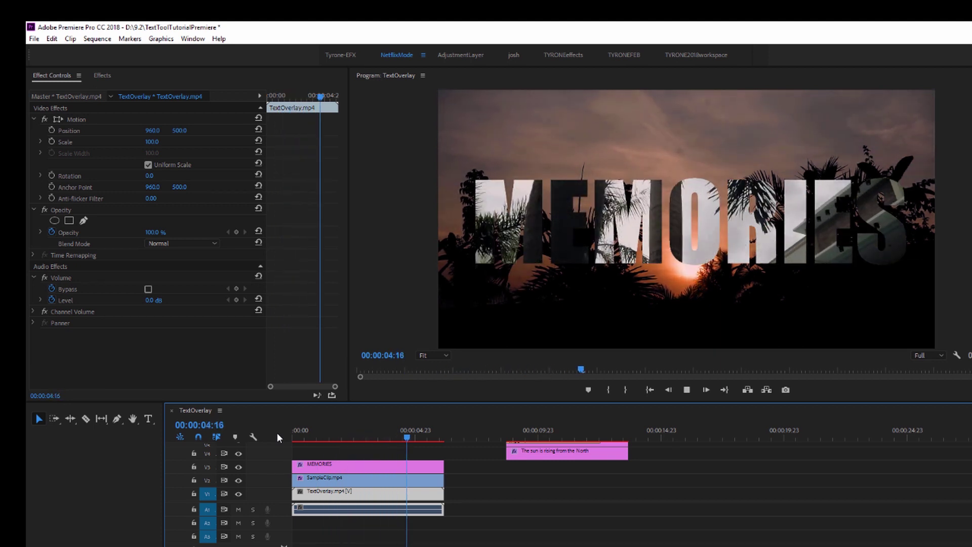
key(space)
- Lower the opacity of the MEMORIES text to 77% and preview it from the start
drag(431, 437, 343, 443)
click(363, 466)
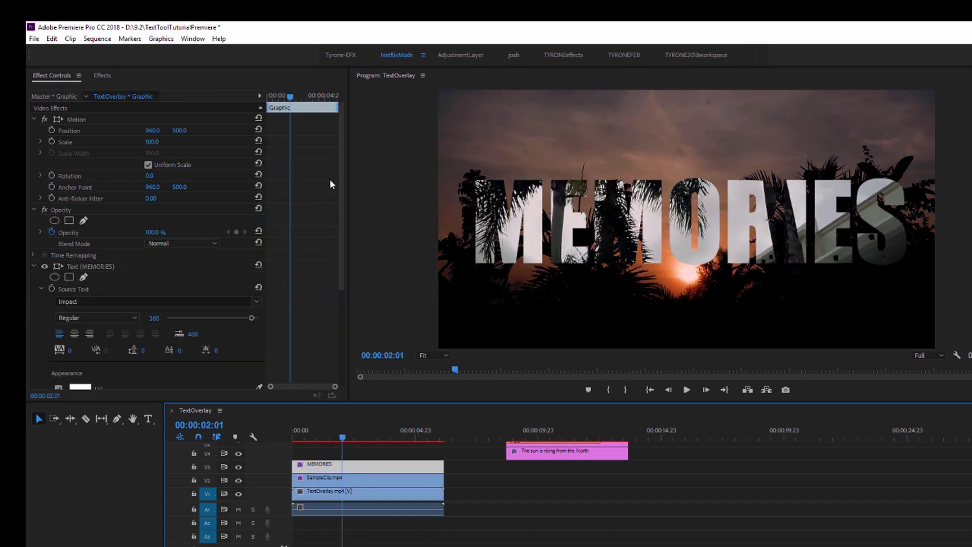
drag(340, 184, 336, 344)
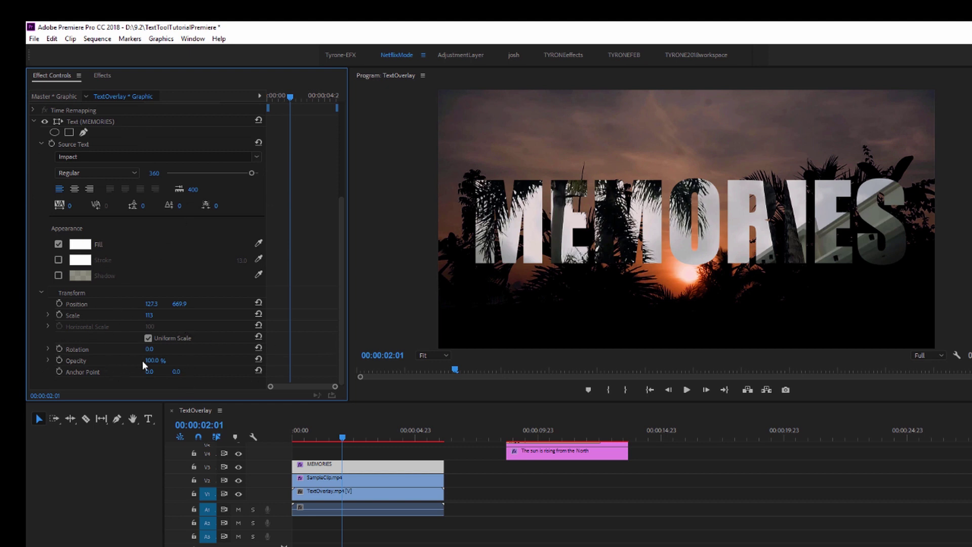
mouse_move(153, 360)
mouse_down()
mouse_move(130, 360)
mouse_move(140, 360)
mouse_up()
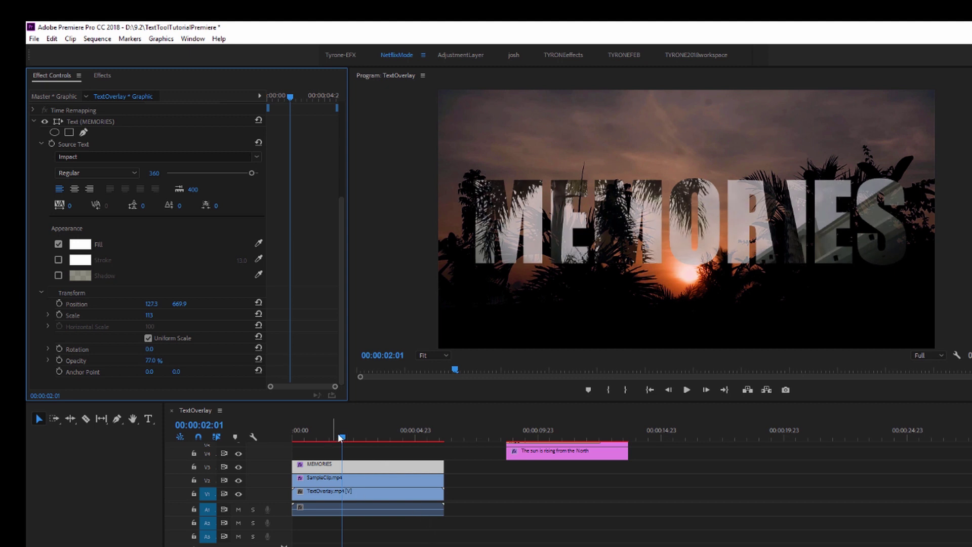
drag(334, 433, 253, 432)
key(space)
key(space)
- Turn on the stroke of the MEMORIES text and keep its colour white (FFFFFF)
click(58, 260)
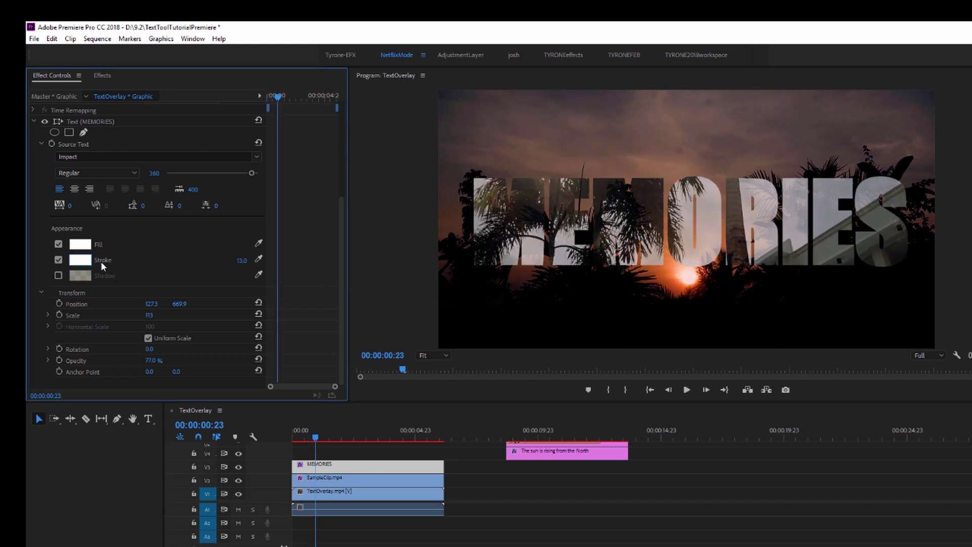
click(78, 260)
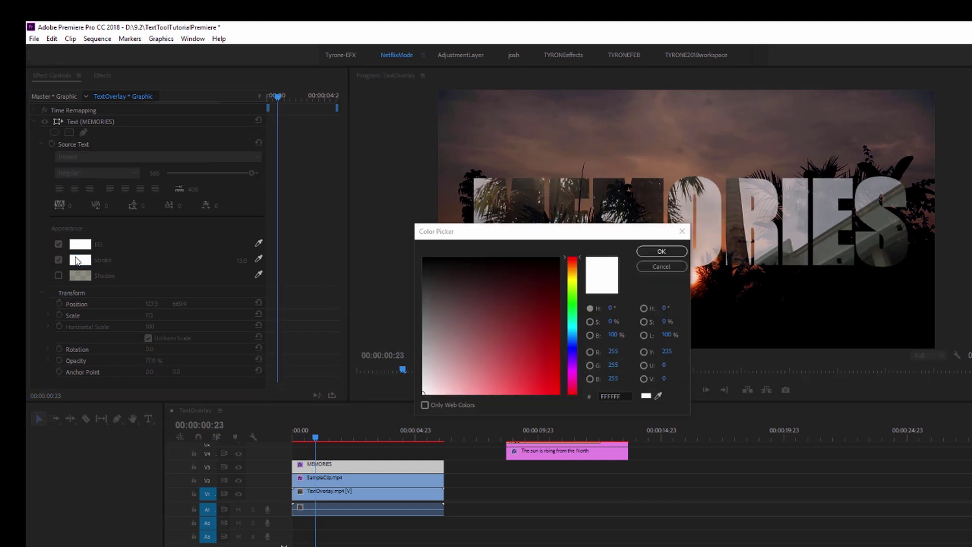
click(661, 251)
- Add a shadow to the MEMORIES text with 17% opacity and a blur of 63, and play back the result
click(58, 275)
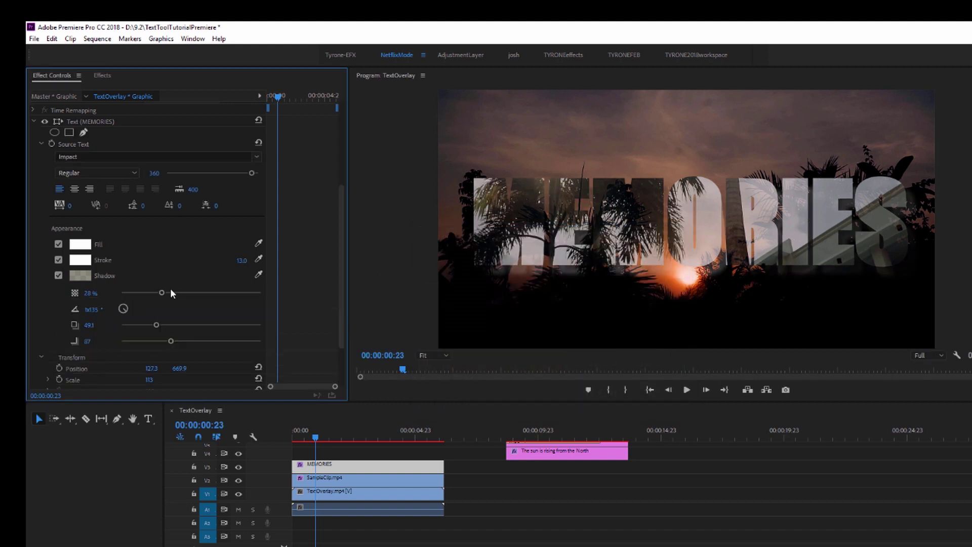
mouse_move(170, 340)
mouse_down()
mouse_move(141, 340)
mouse_move(155, 339)
mouse_up()
drag(162, 291, 141, 293)
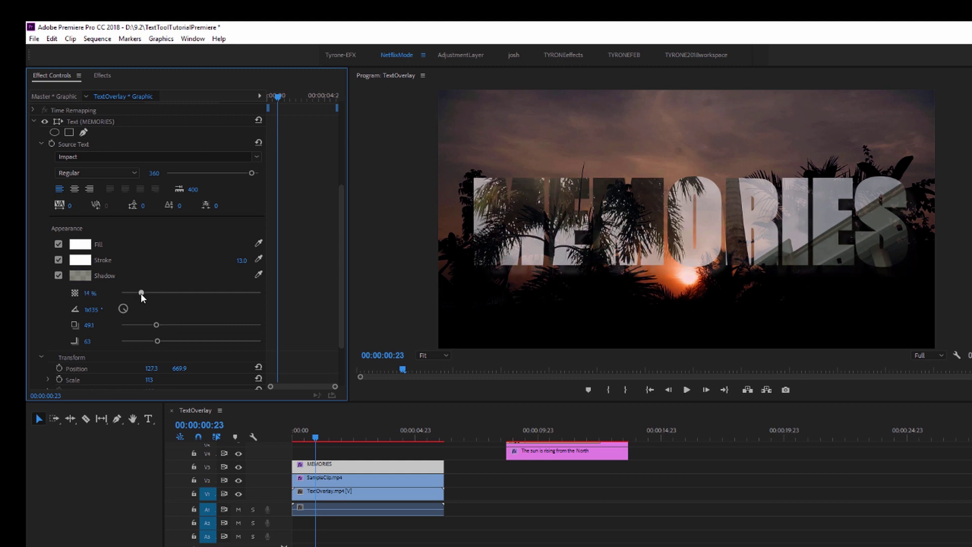
key(space)
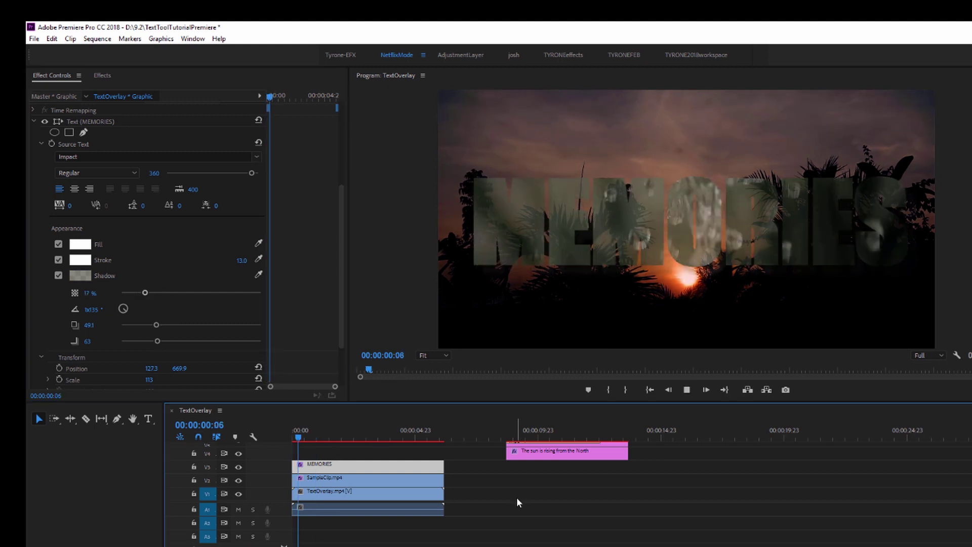